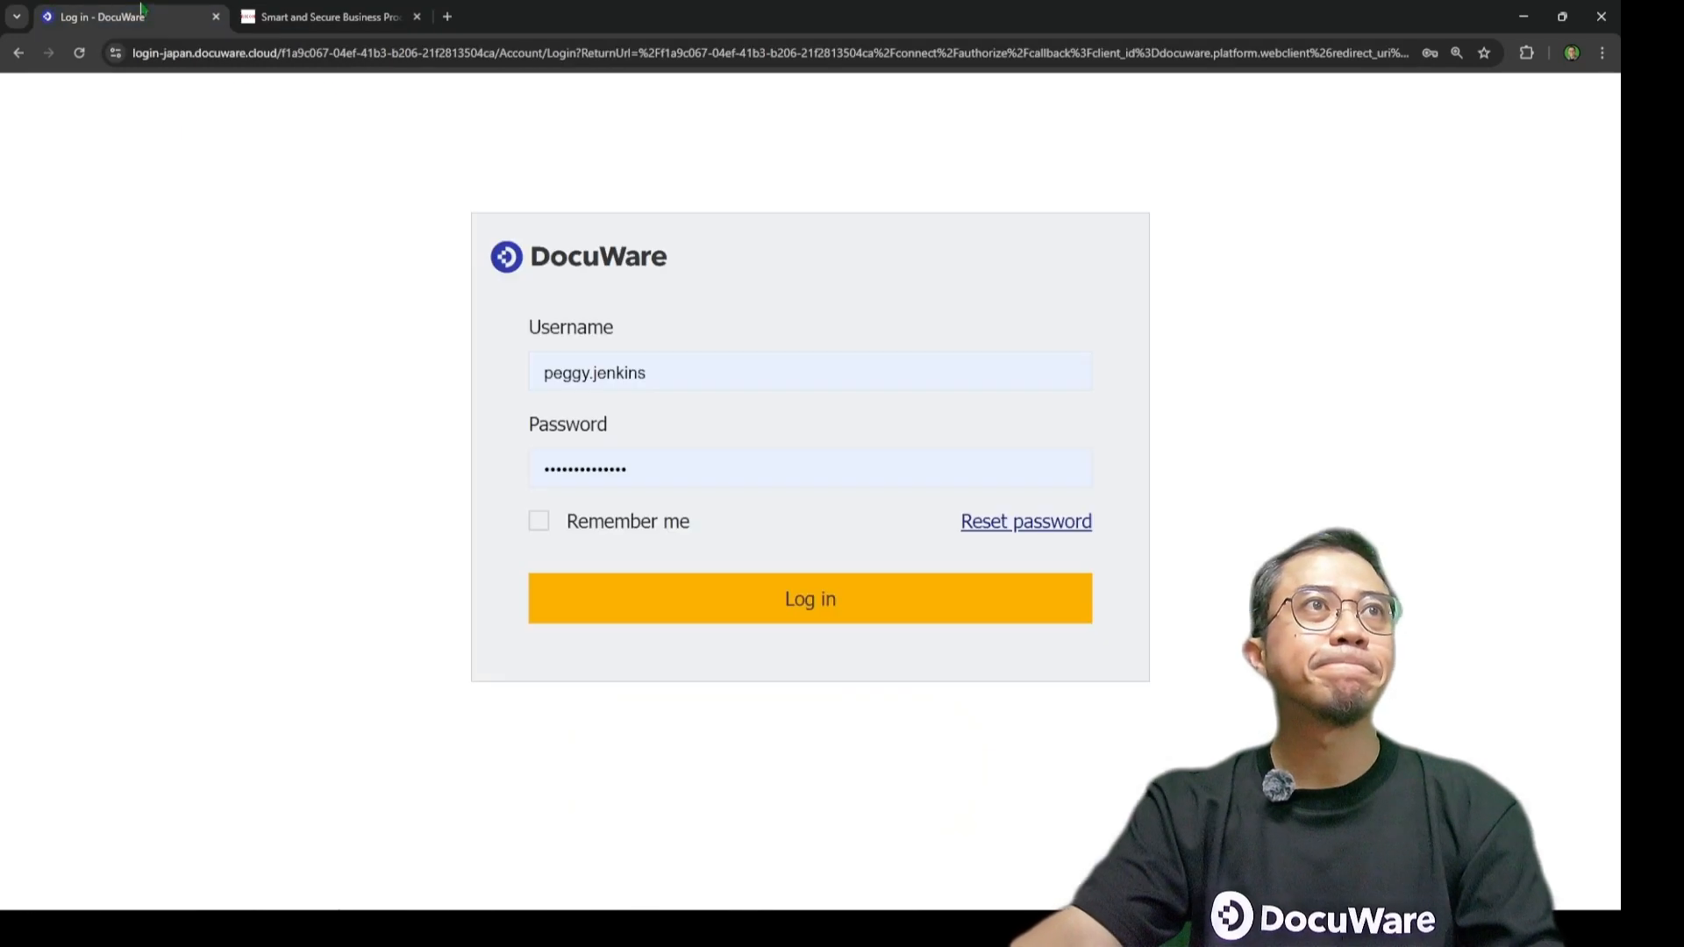
key(F11)
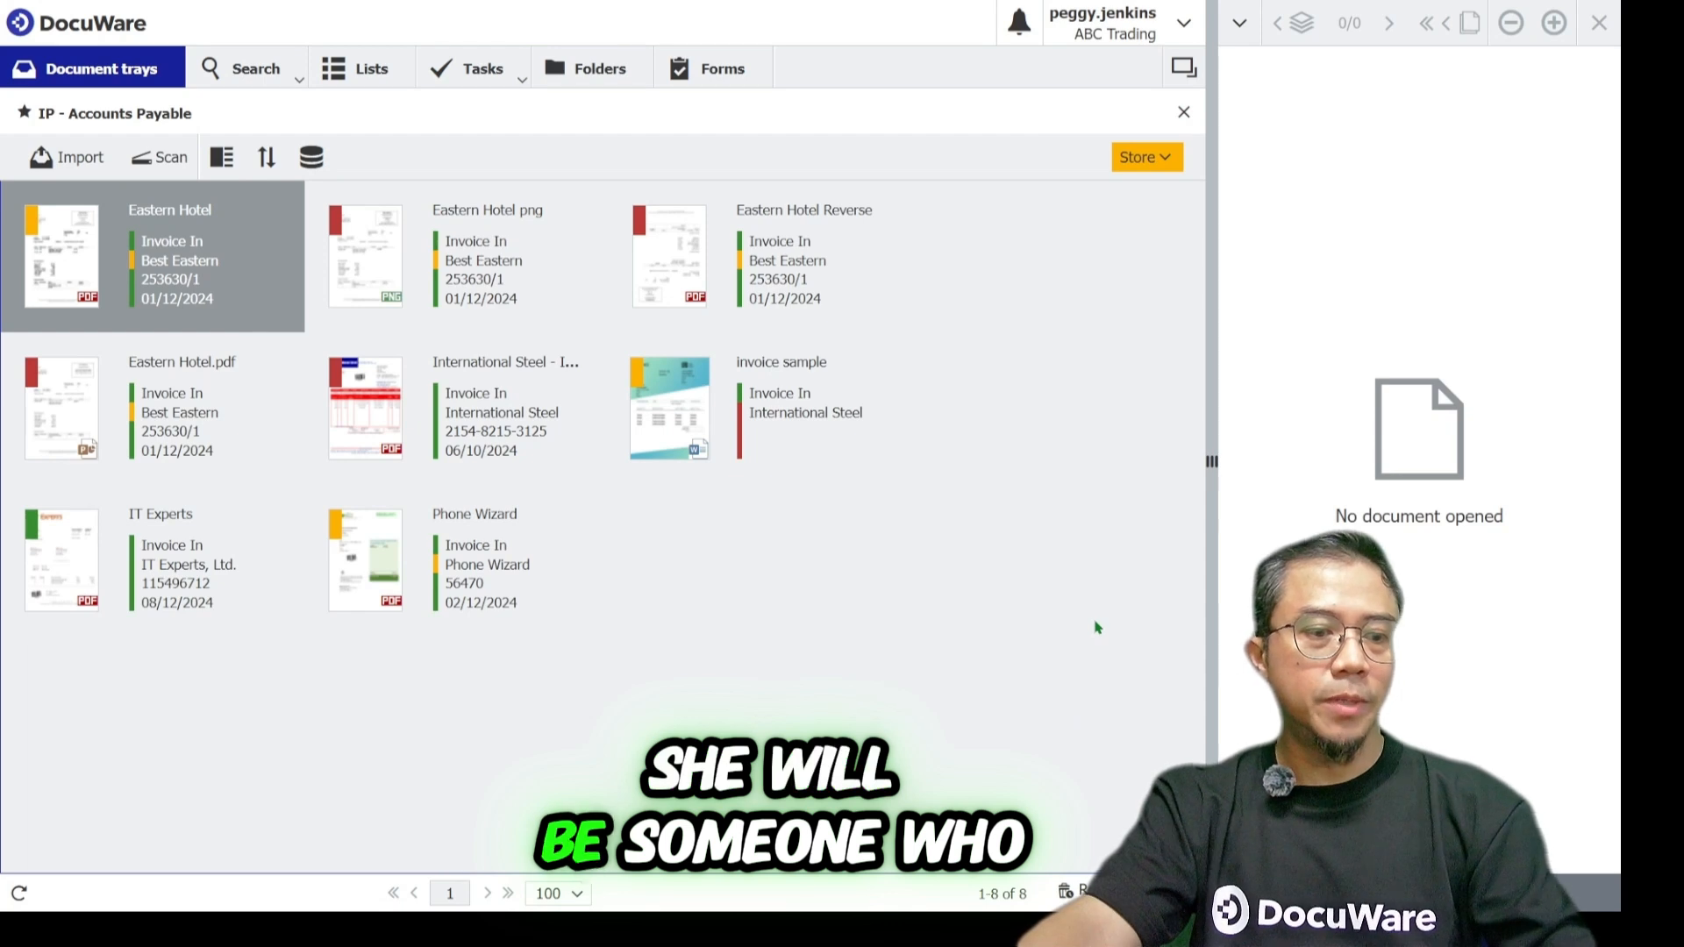
mouse_move(1093, 136)
mouse_down()
mouse_move(1100, 50)
mouse_move(1116, 70)
mouse_up()
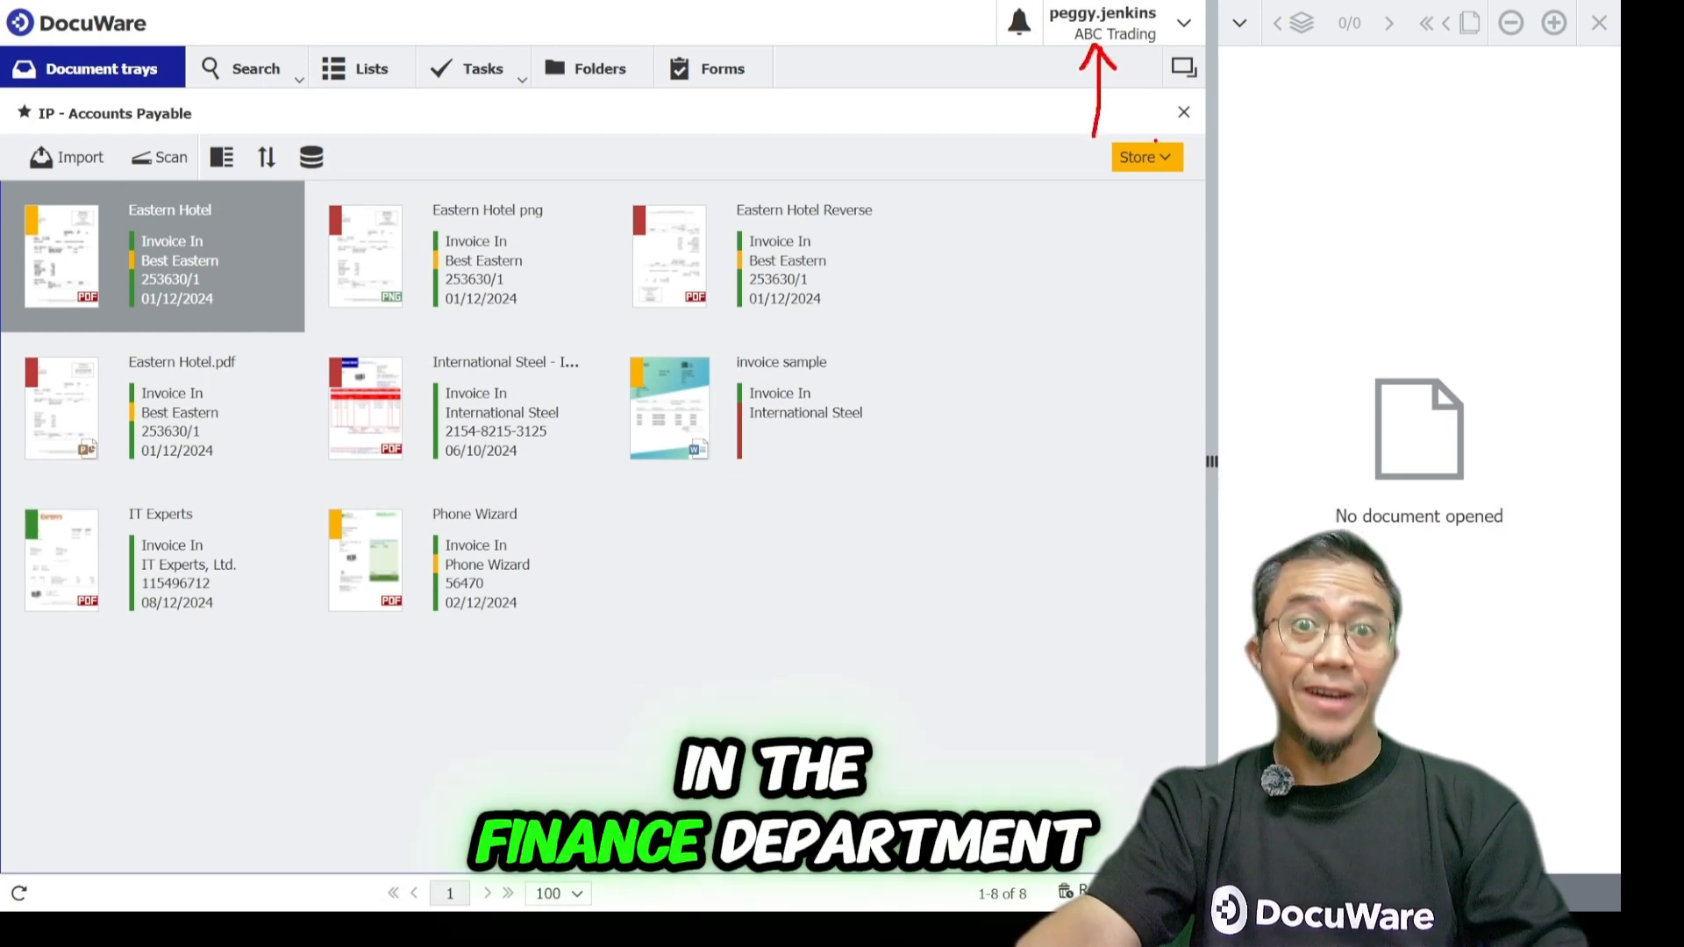
key(Escape)
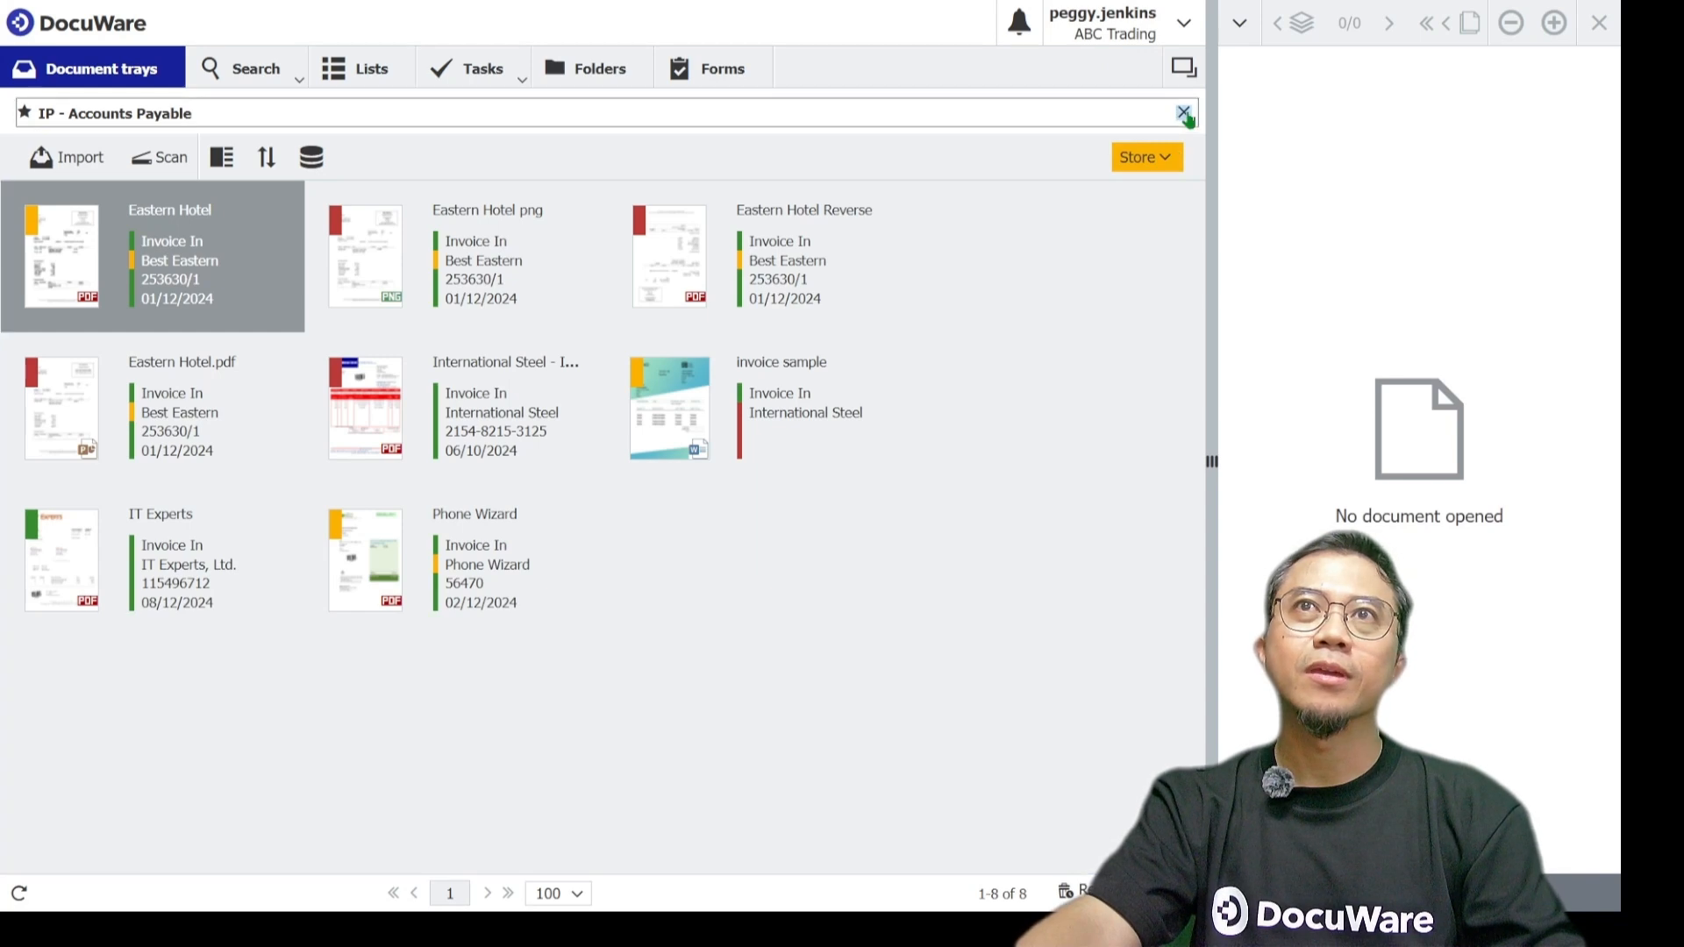
Close the IP - Accounts Payable document tray and reopen it from Document trays.
click(1184, 113)
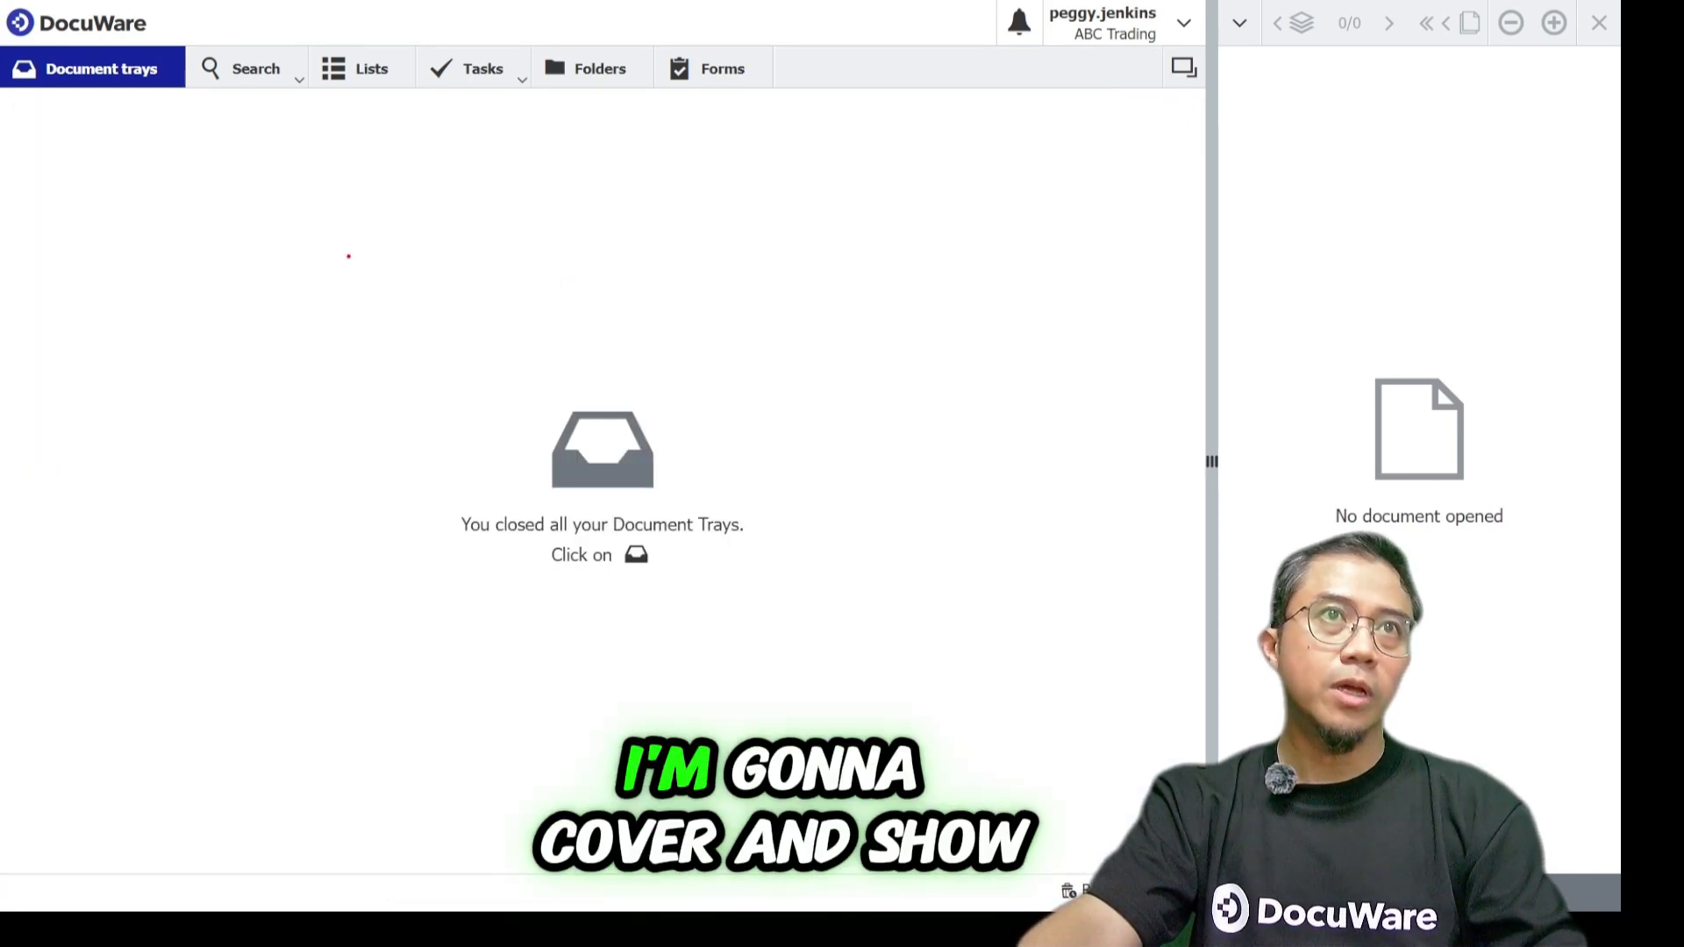
drag(137, 113, 214, 211)
drag(123, 128, 168, 107)
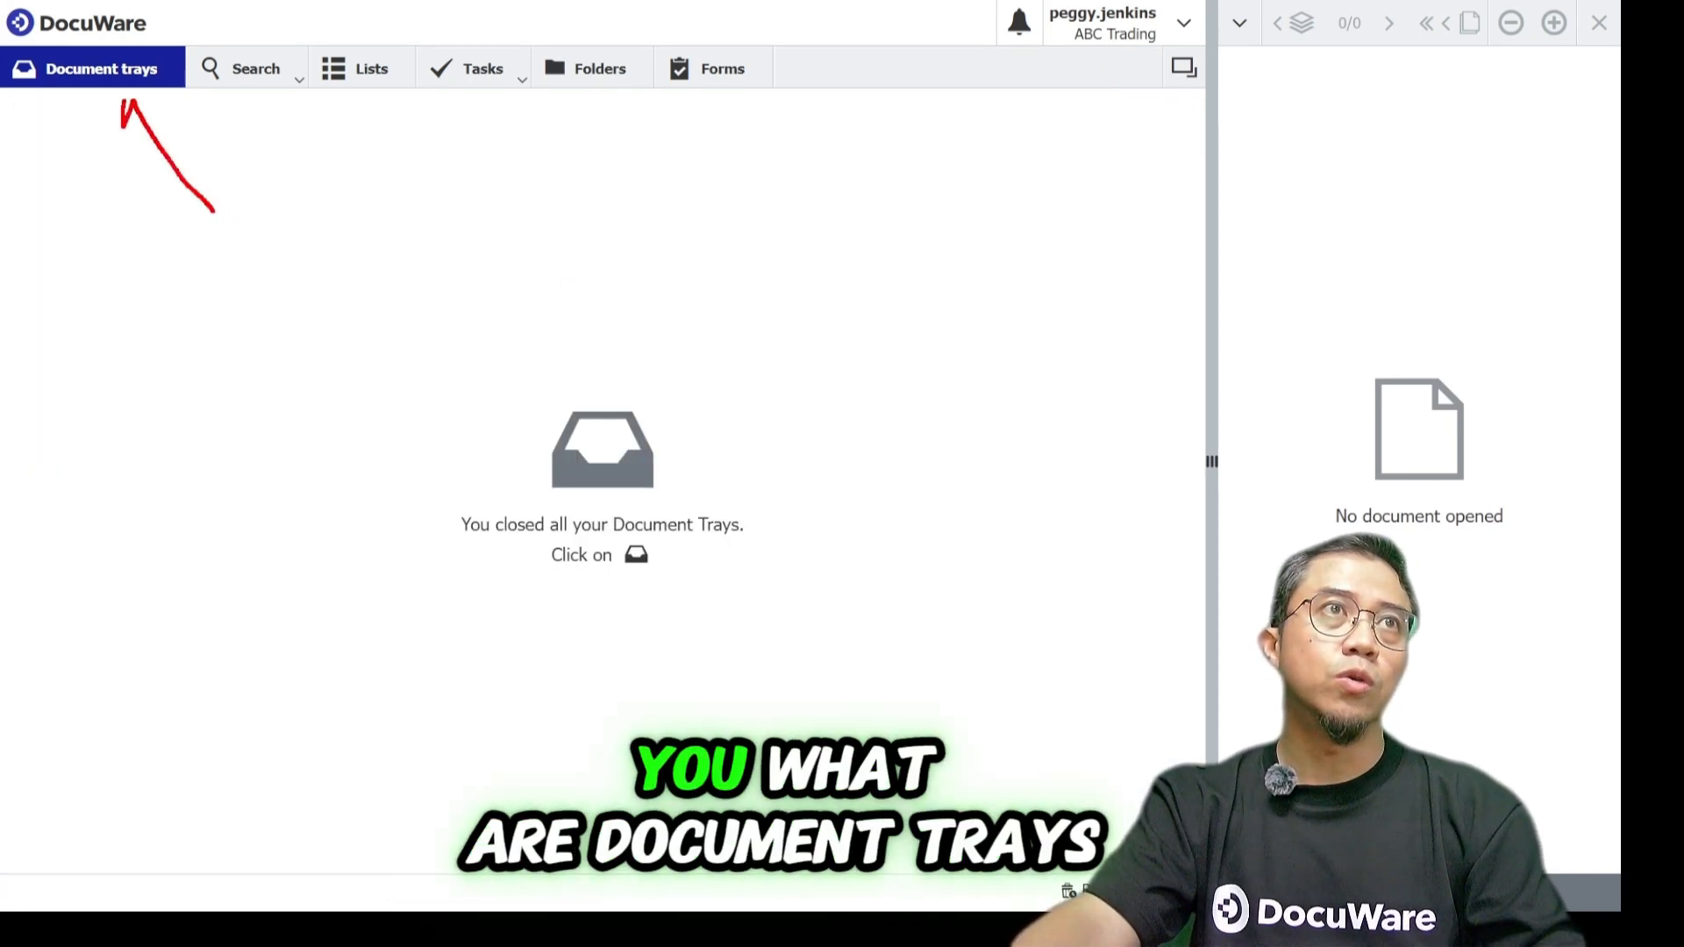
mouse_move(276, 120)
mouse_down()
mouse_move(307, 215)
mouse_move(275, 105)
mouse_move(384, 173)
mouse_move(378, 107)
mouse_move(472, 199)
mouse_up()
drag(448, 135, 476, 101)
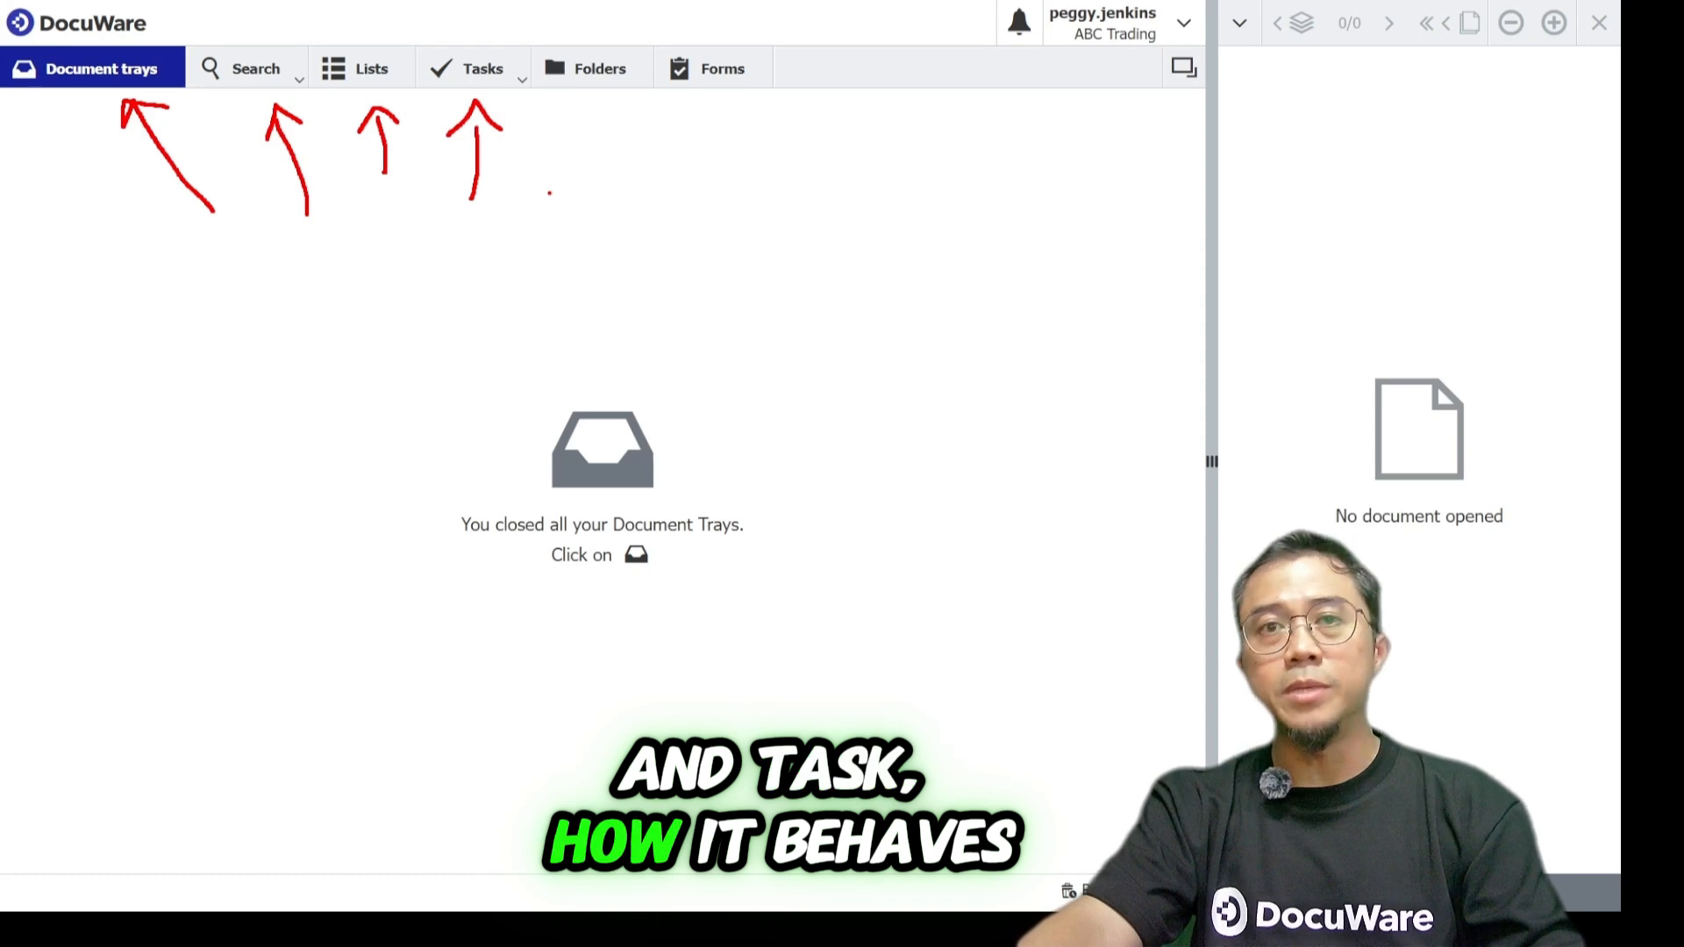
key(Escape)
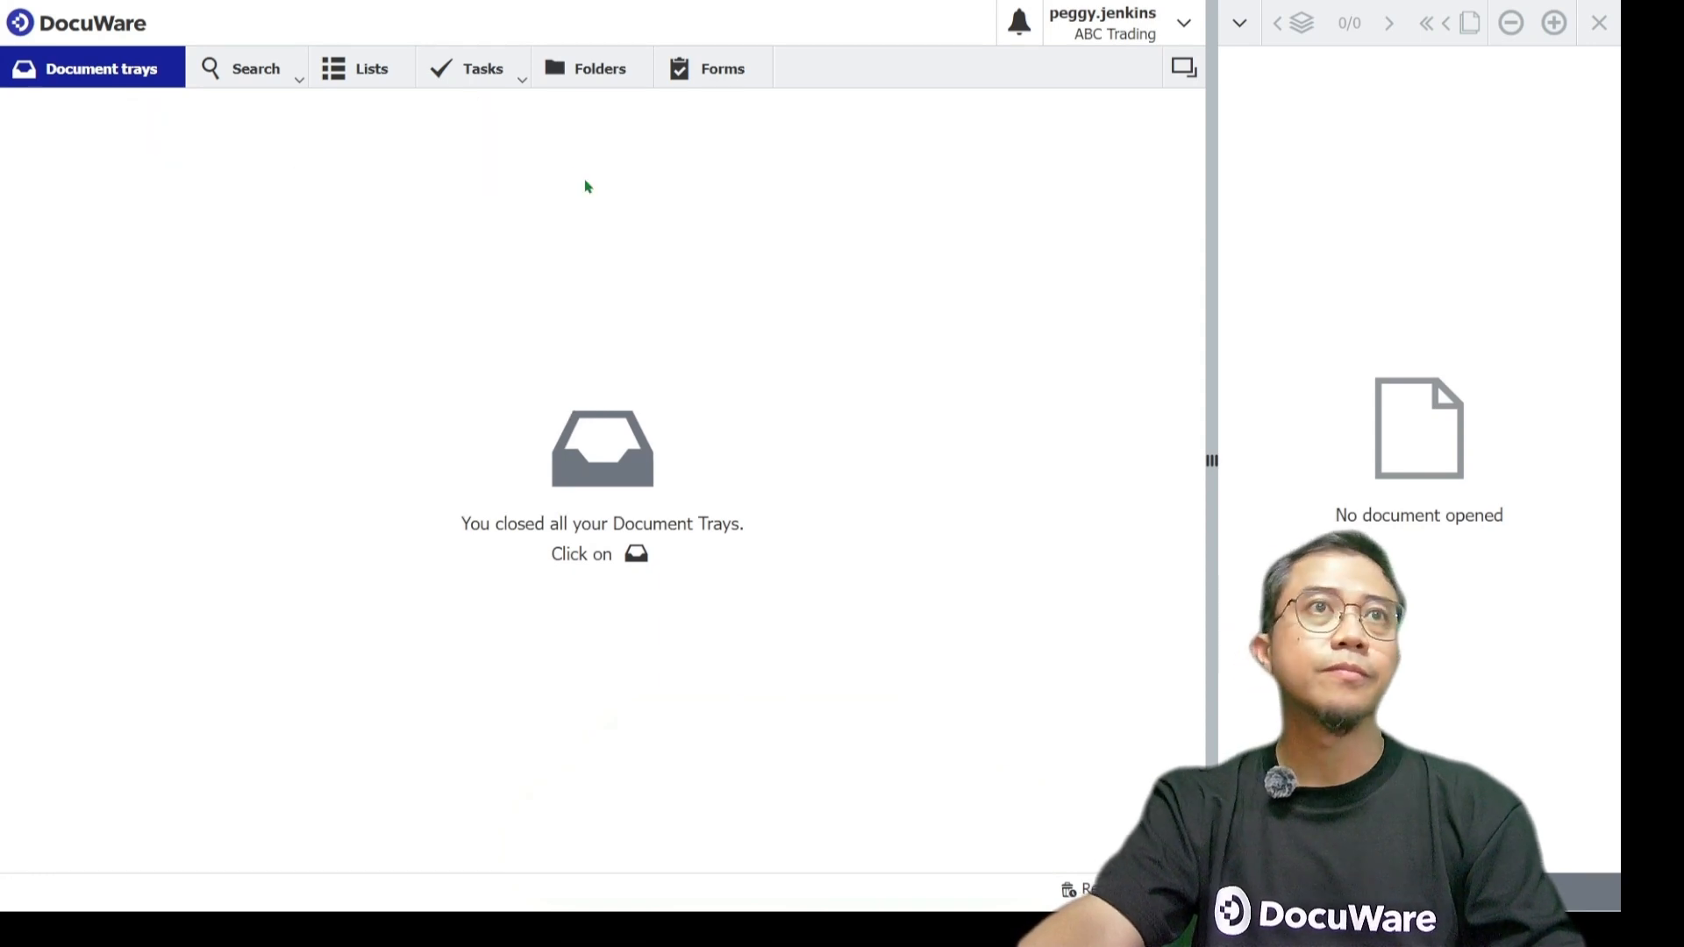
click(129, 83)
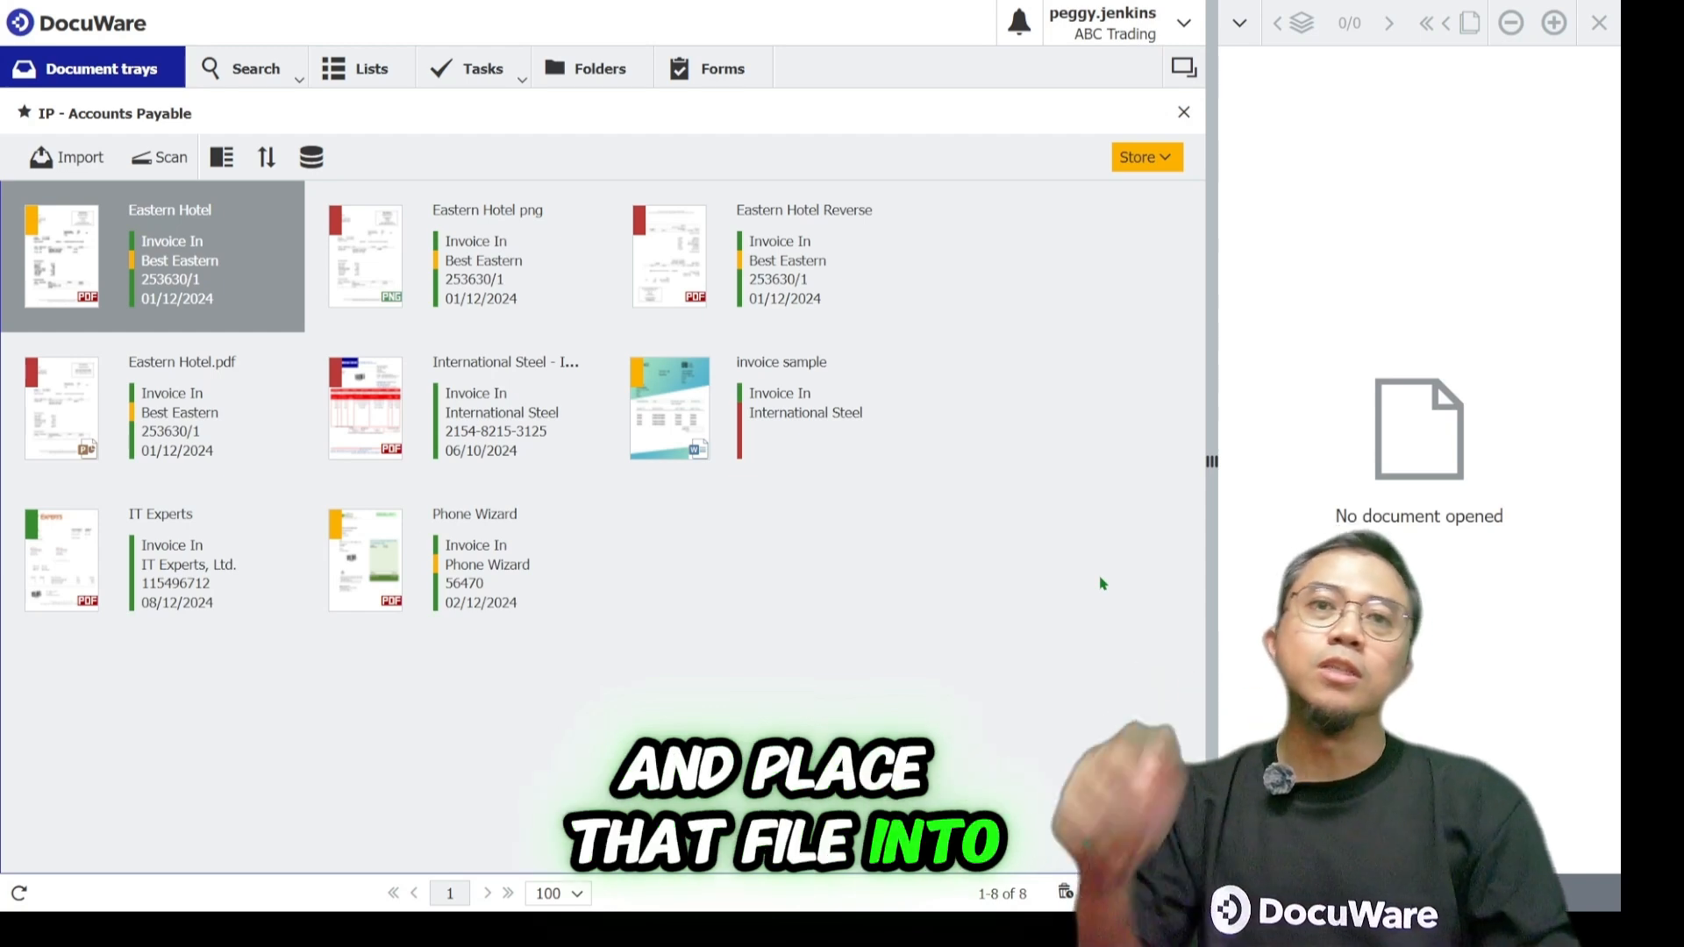
Show the list of file cabinets available for storing the tray's documents.
click(311, 157)
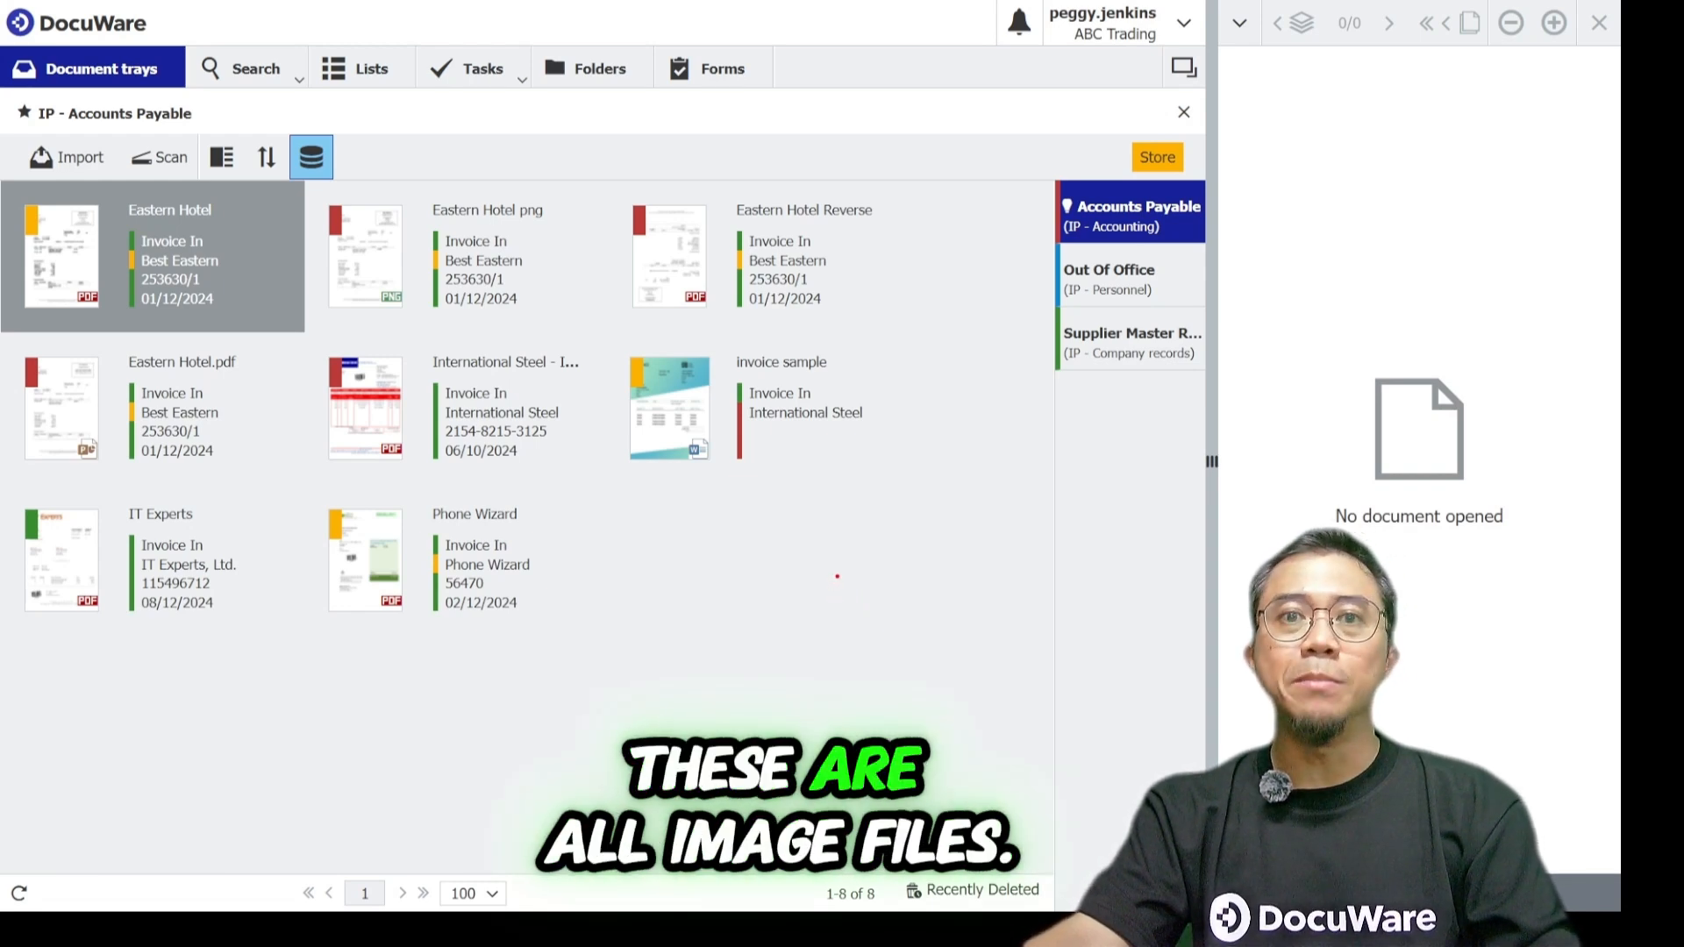
drag(62, 287, 126, 314)
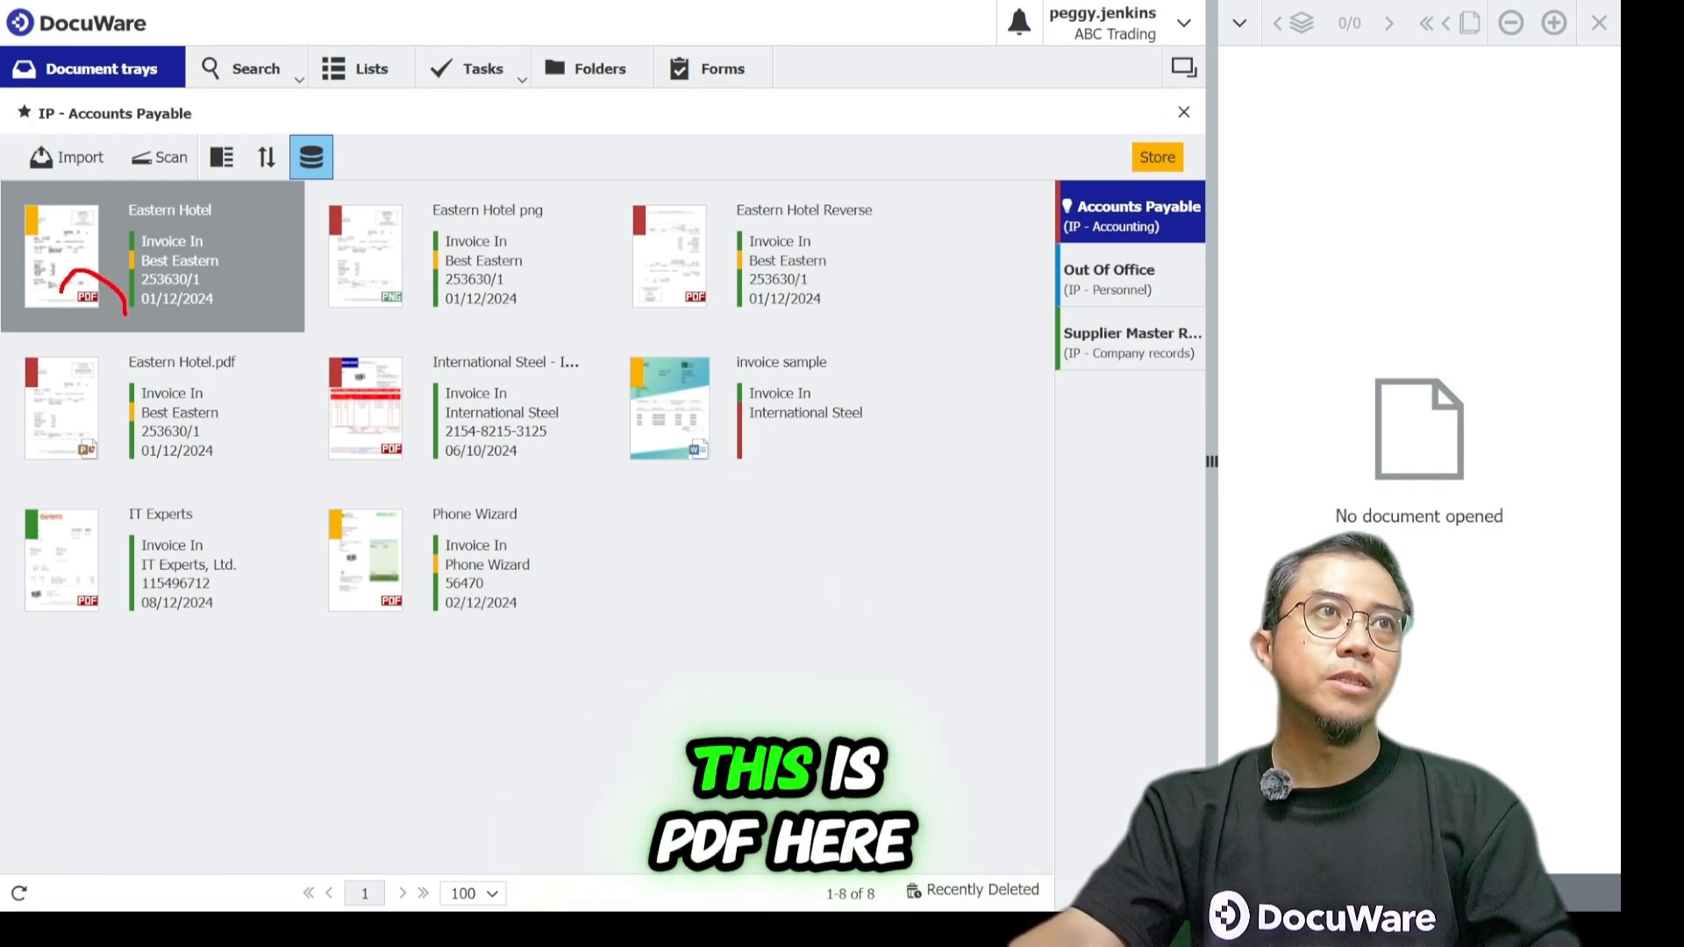
drag(411, 447, 424, 474)
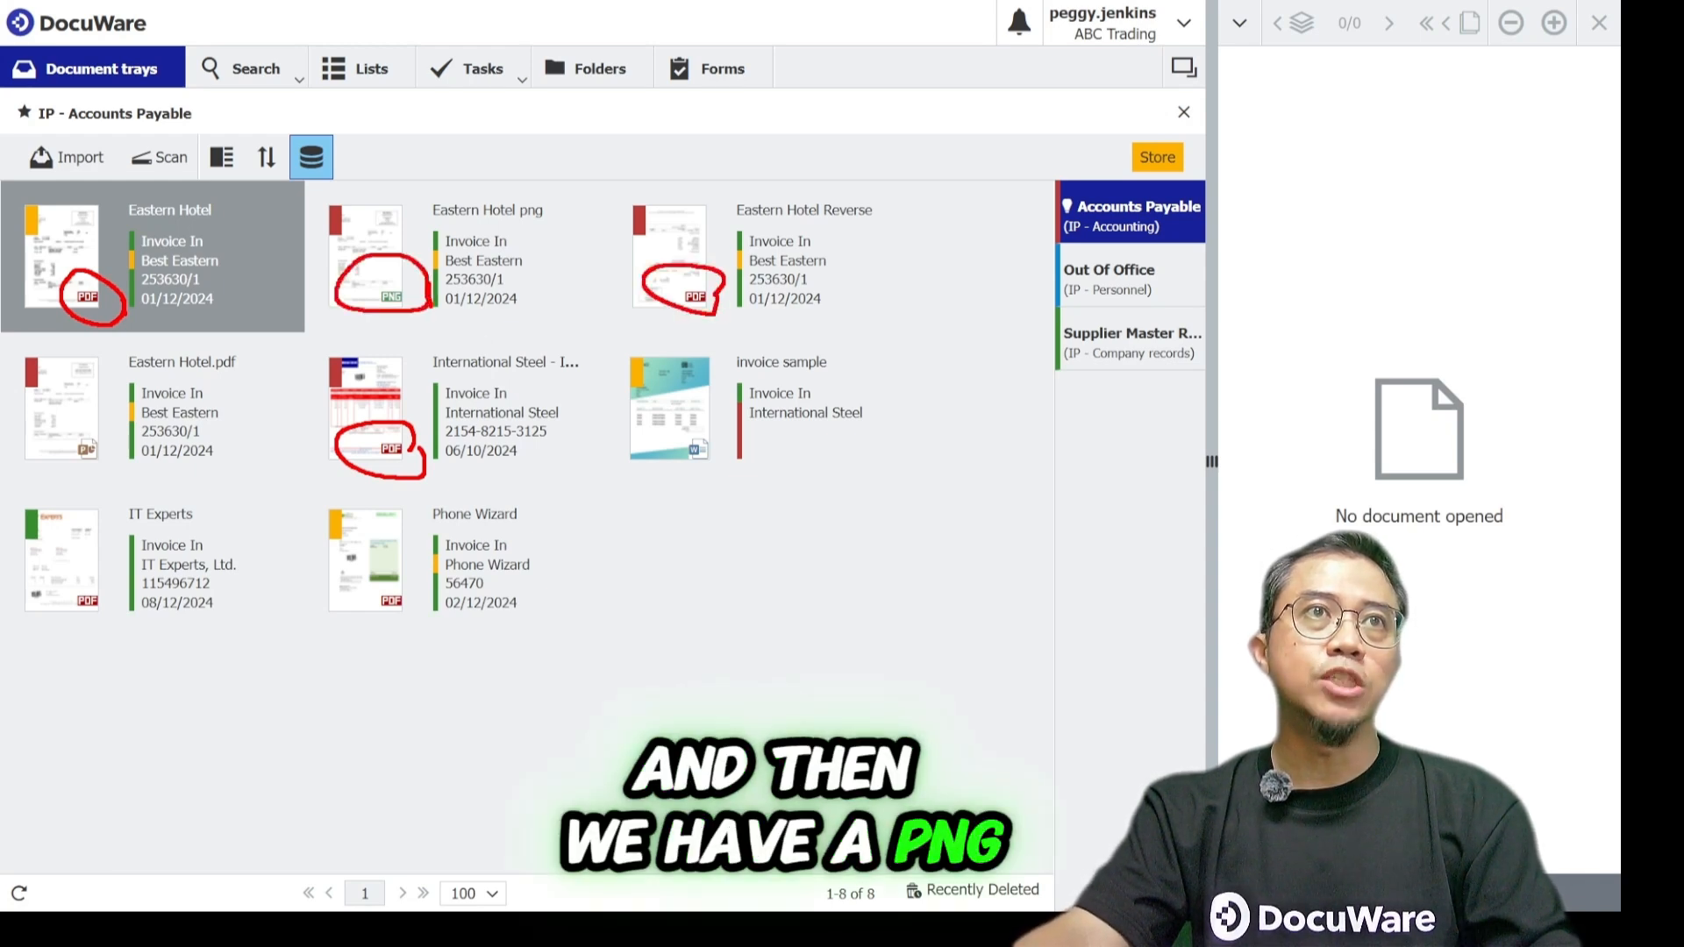
drag(740, 456, 736, 430)
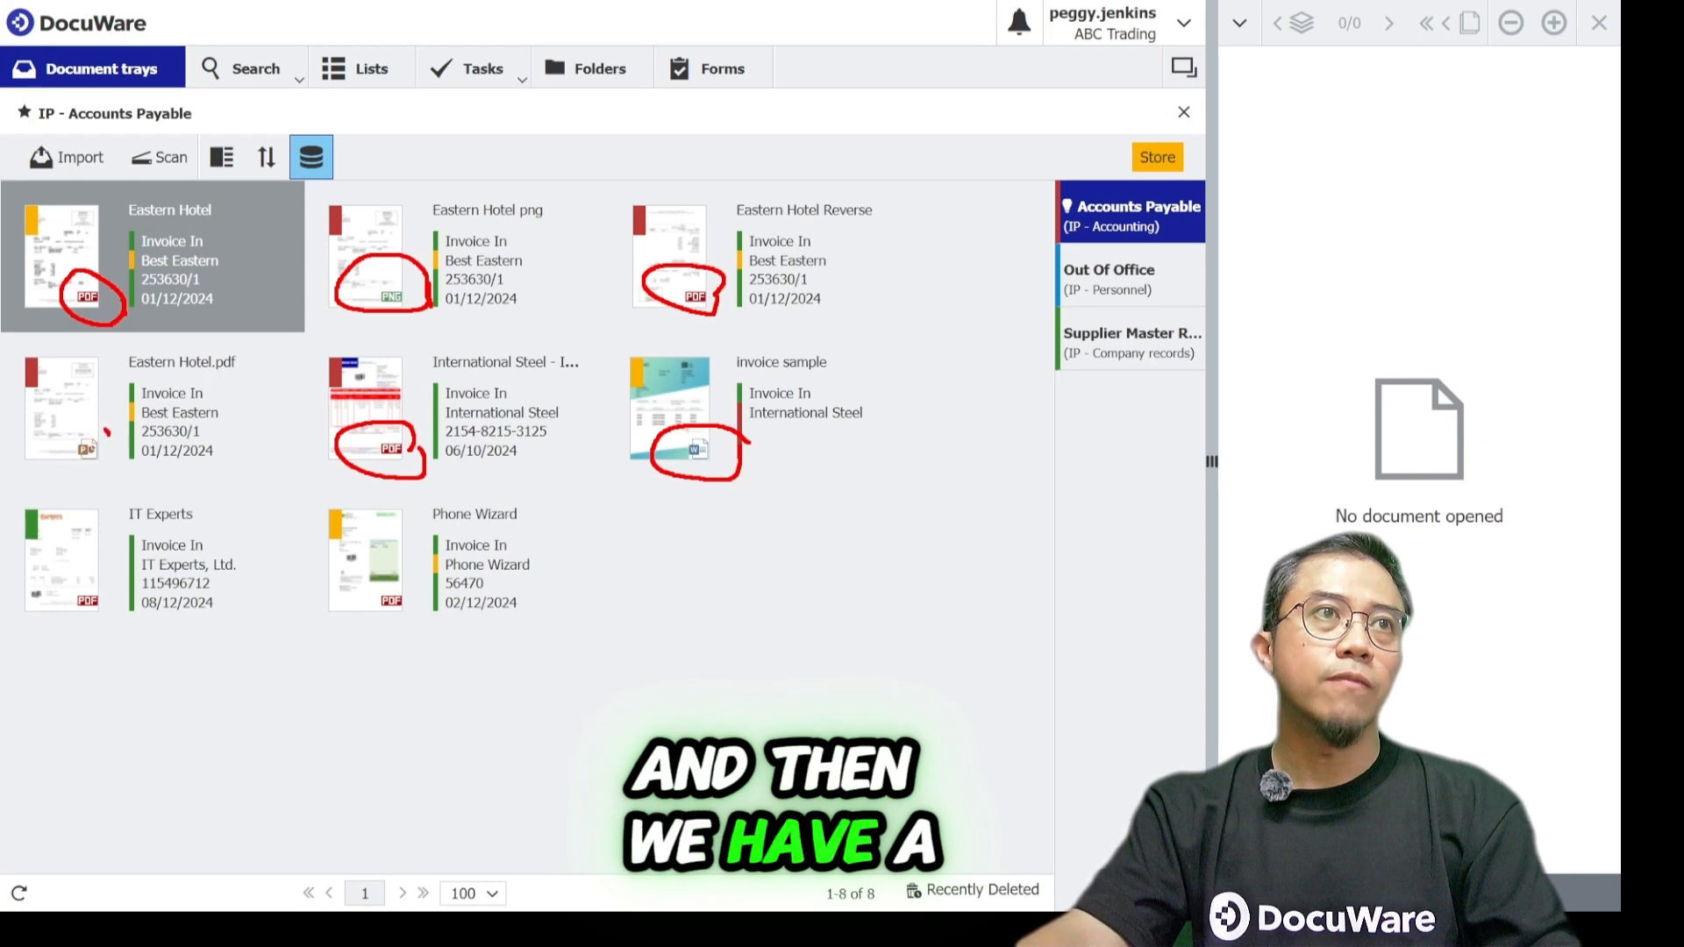
drag(105, 427, 109, 458)
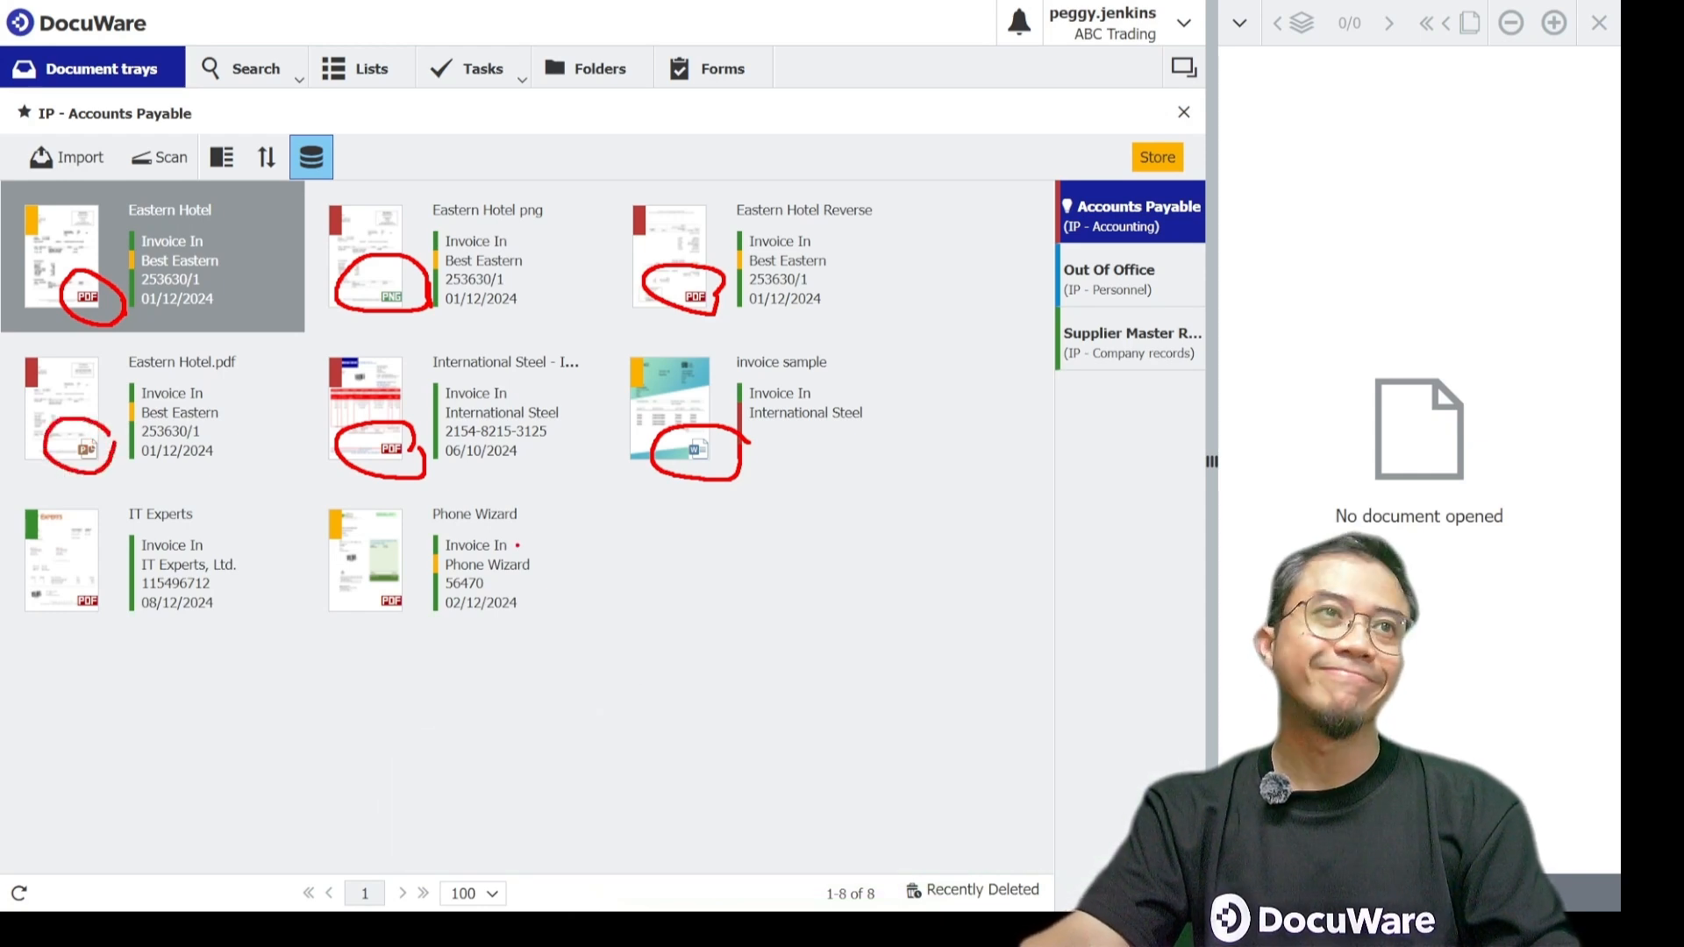
key(Escape)
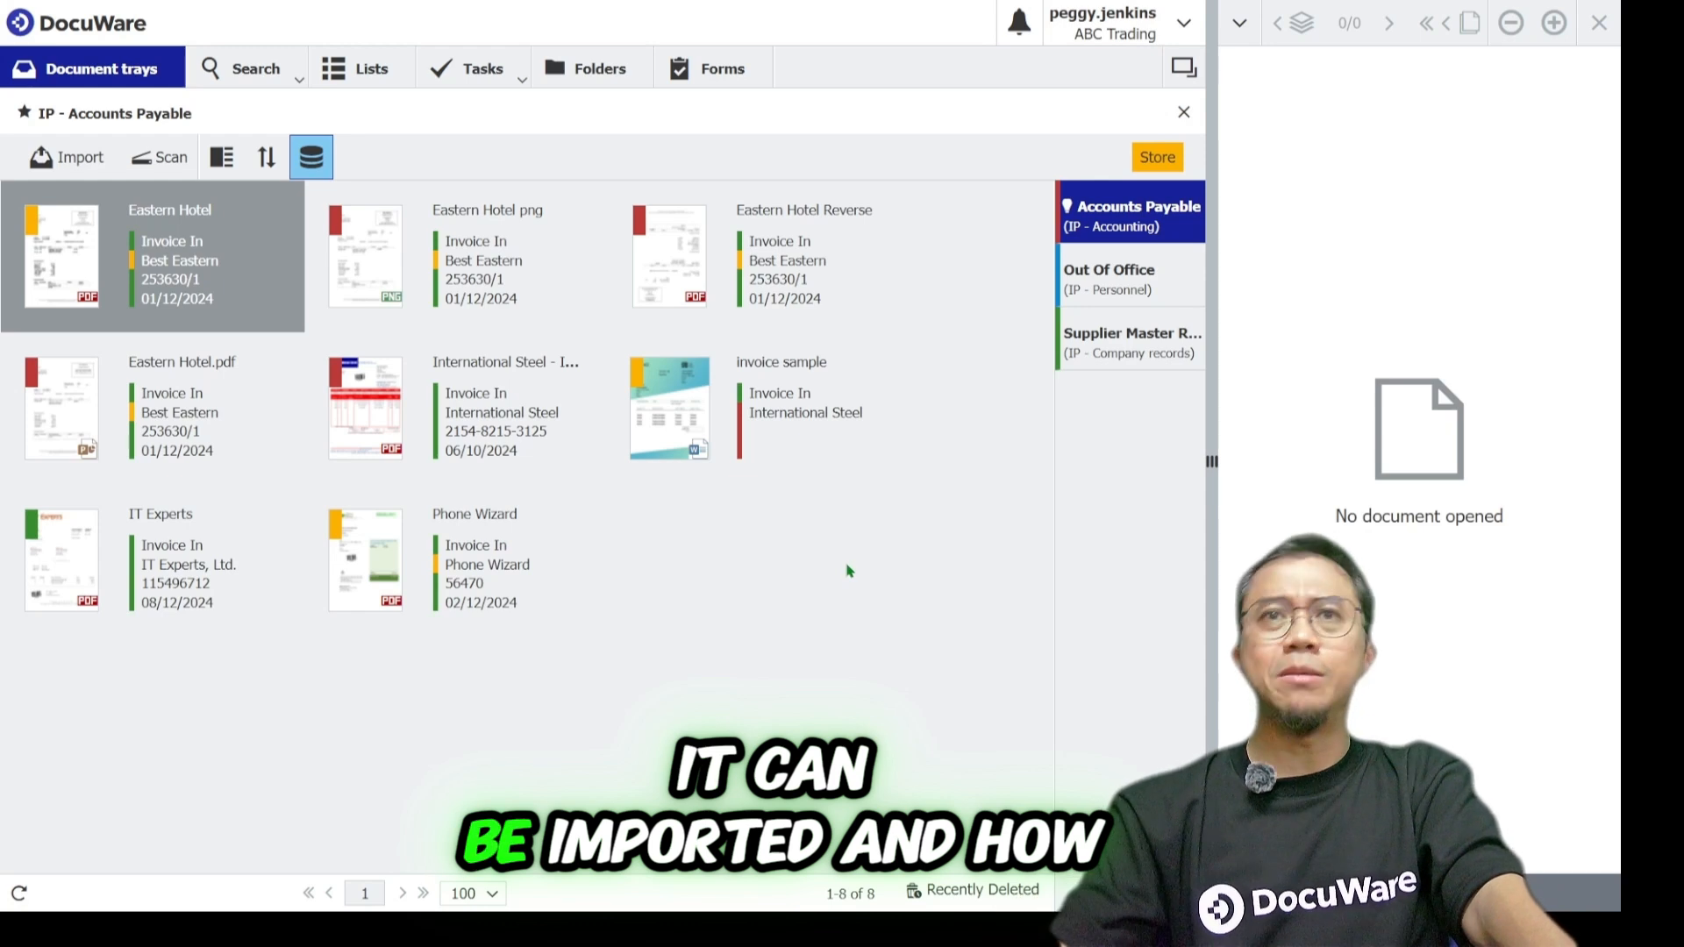
Import the file International Steel - Delivery Note into the Accounts Payable tray.
click(84, 163)
click(342, 254)
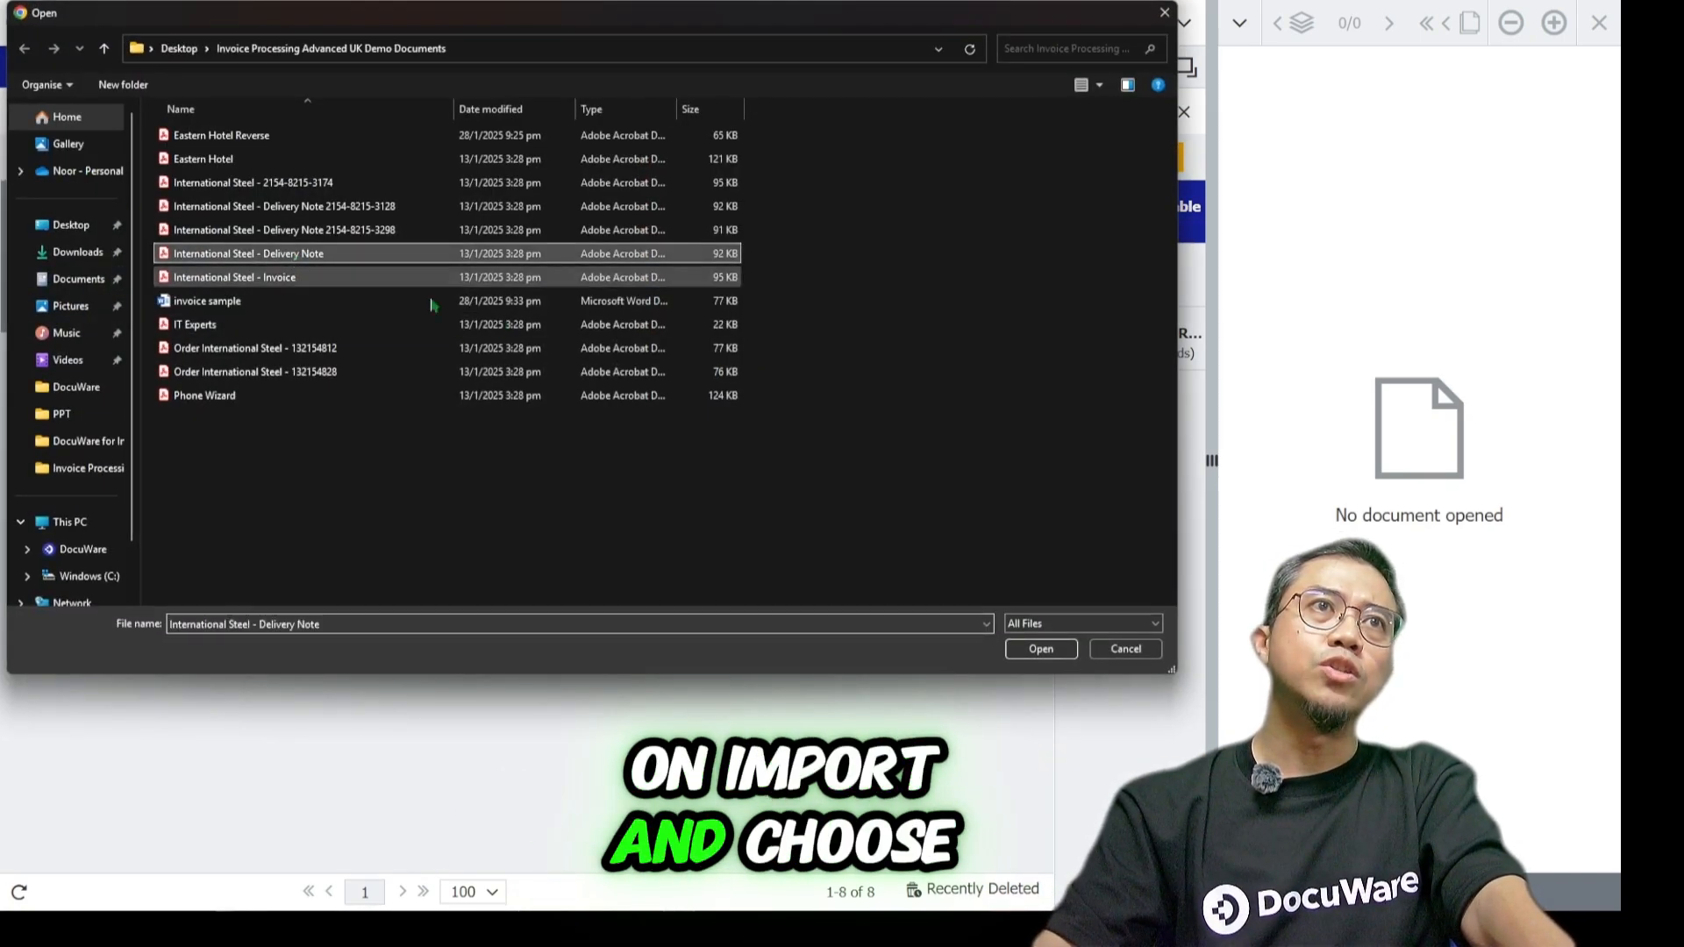
click(1041, 650)
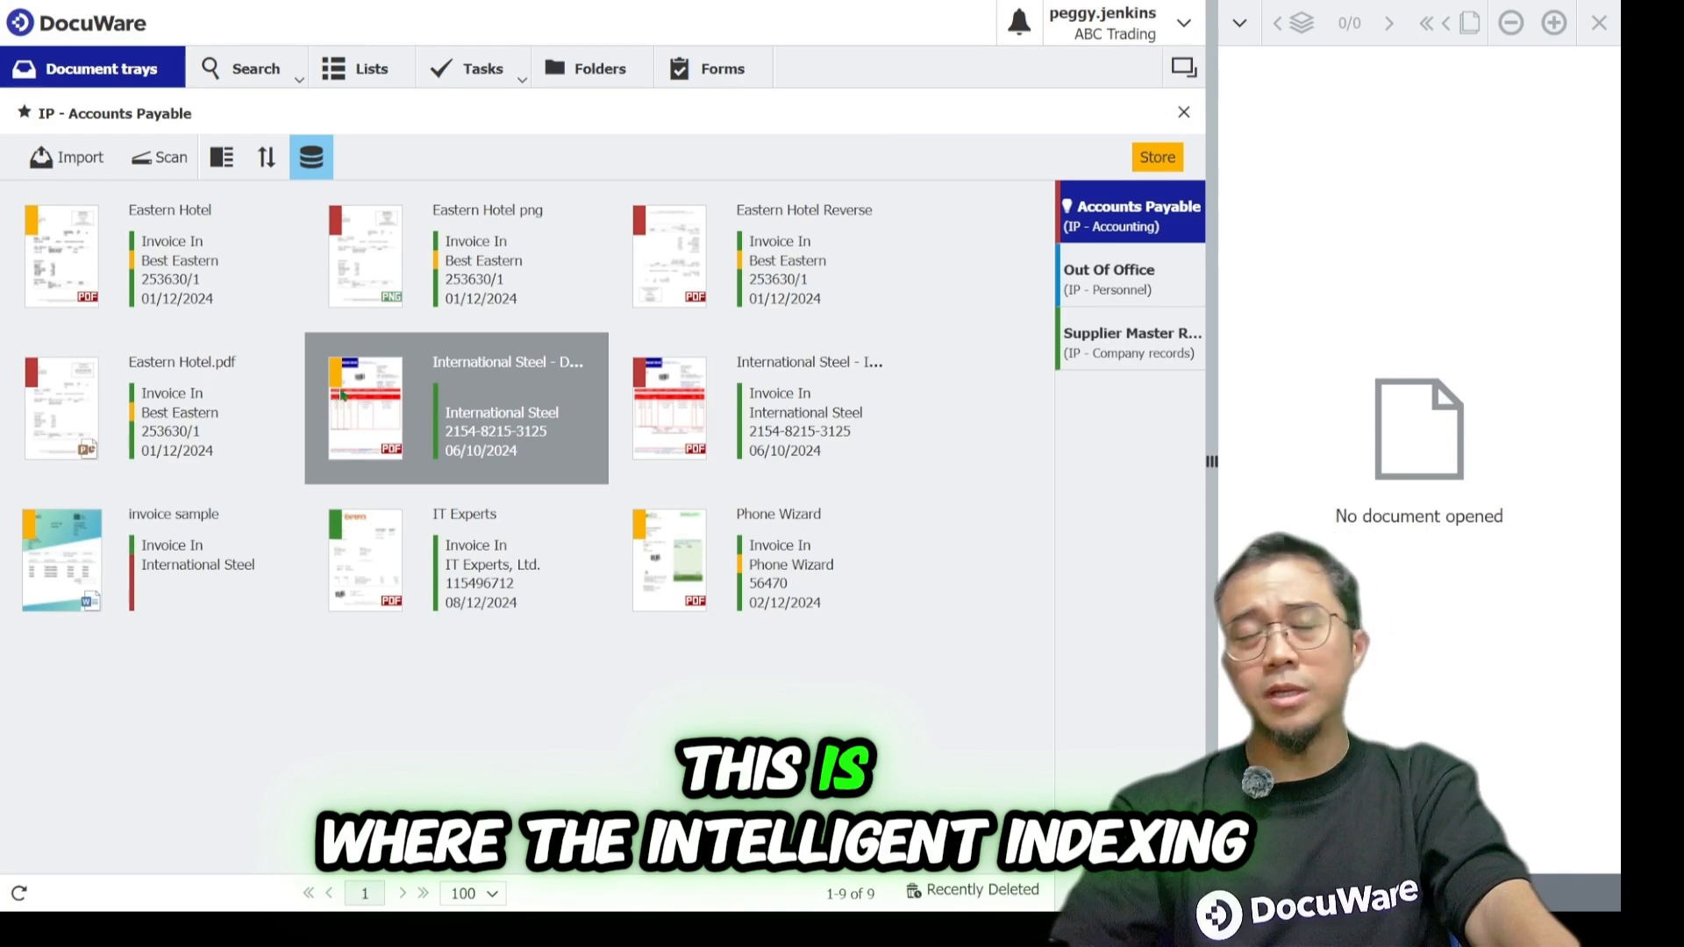
Open the imported delivery note in the viewer, hide the file cabinet list and widen the viewer.
click(513, 431)
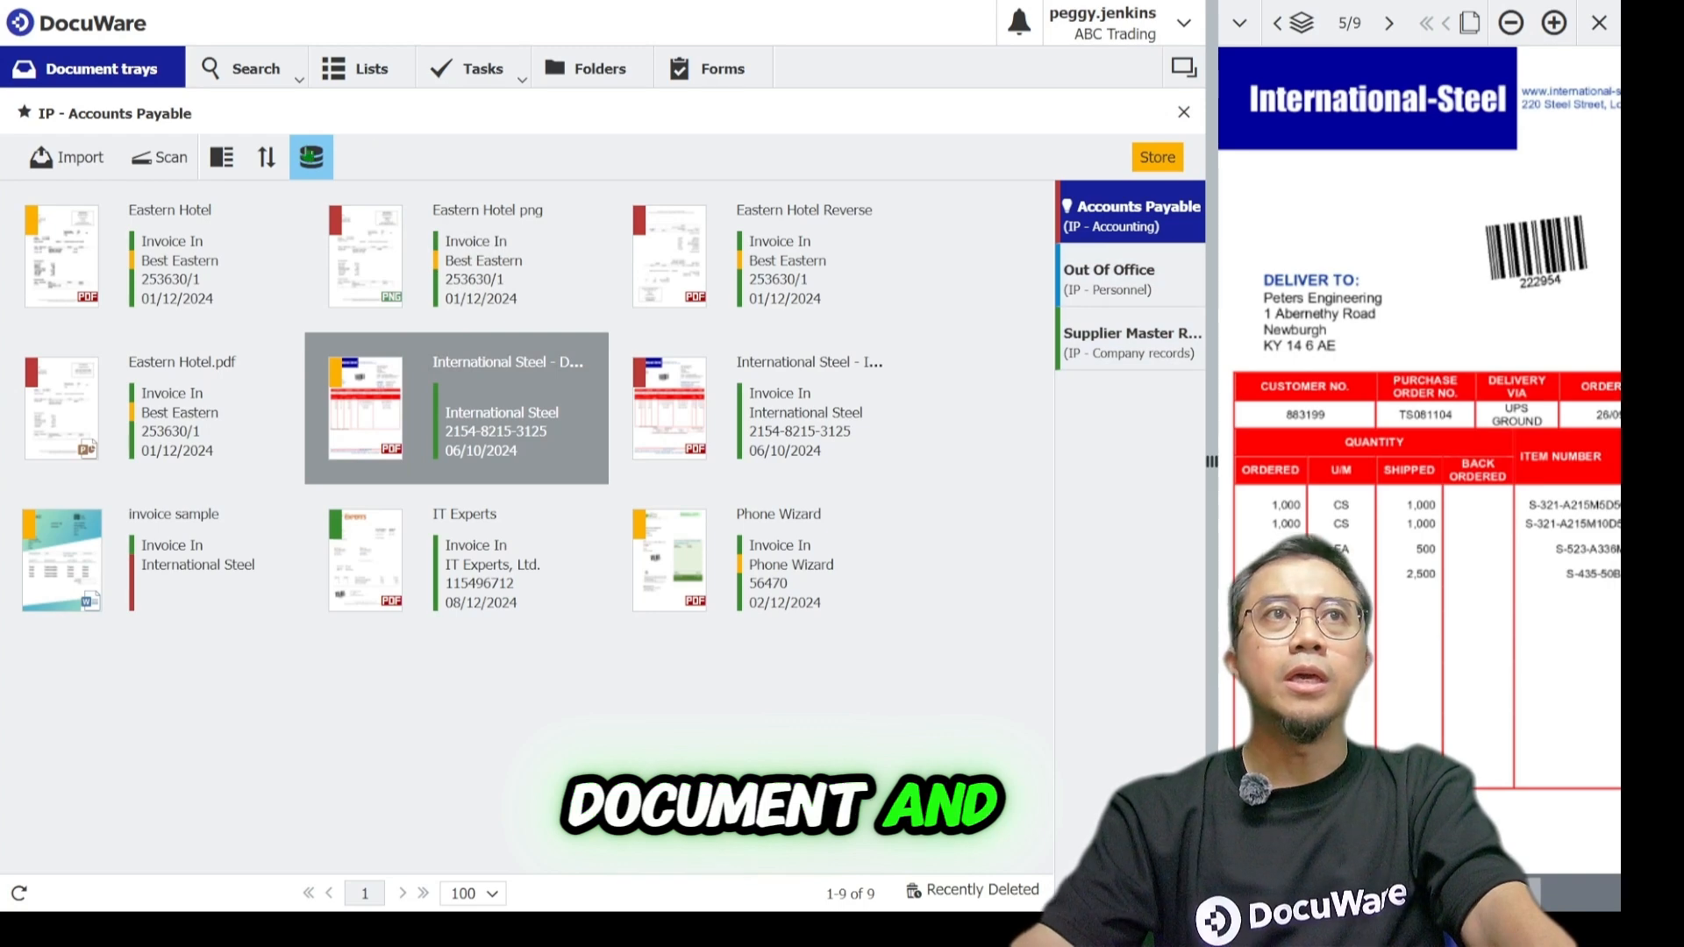
click(311, 157)
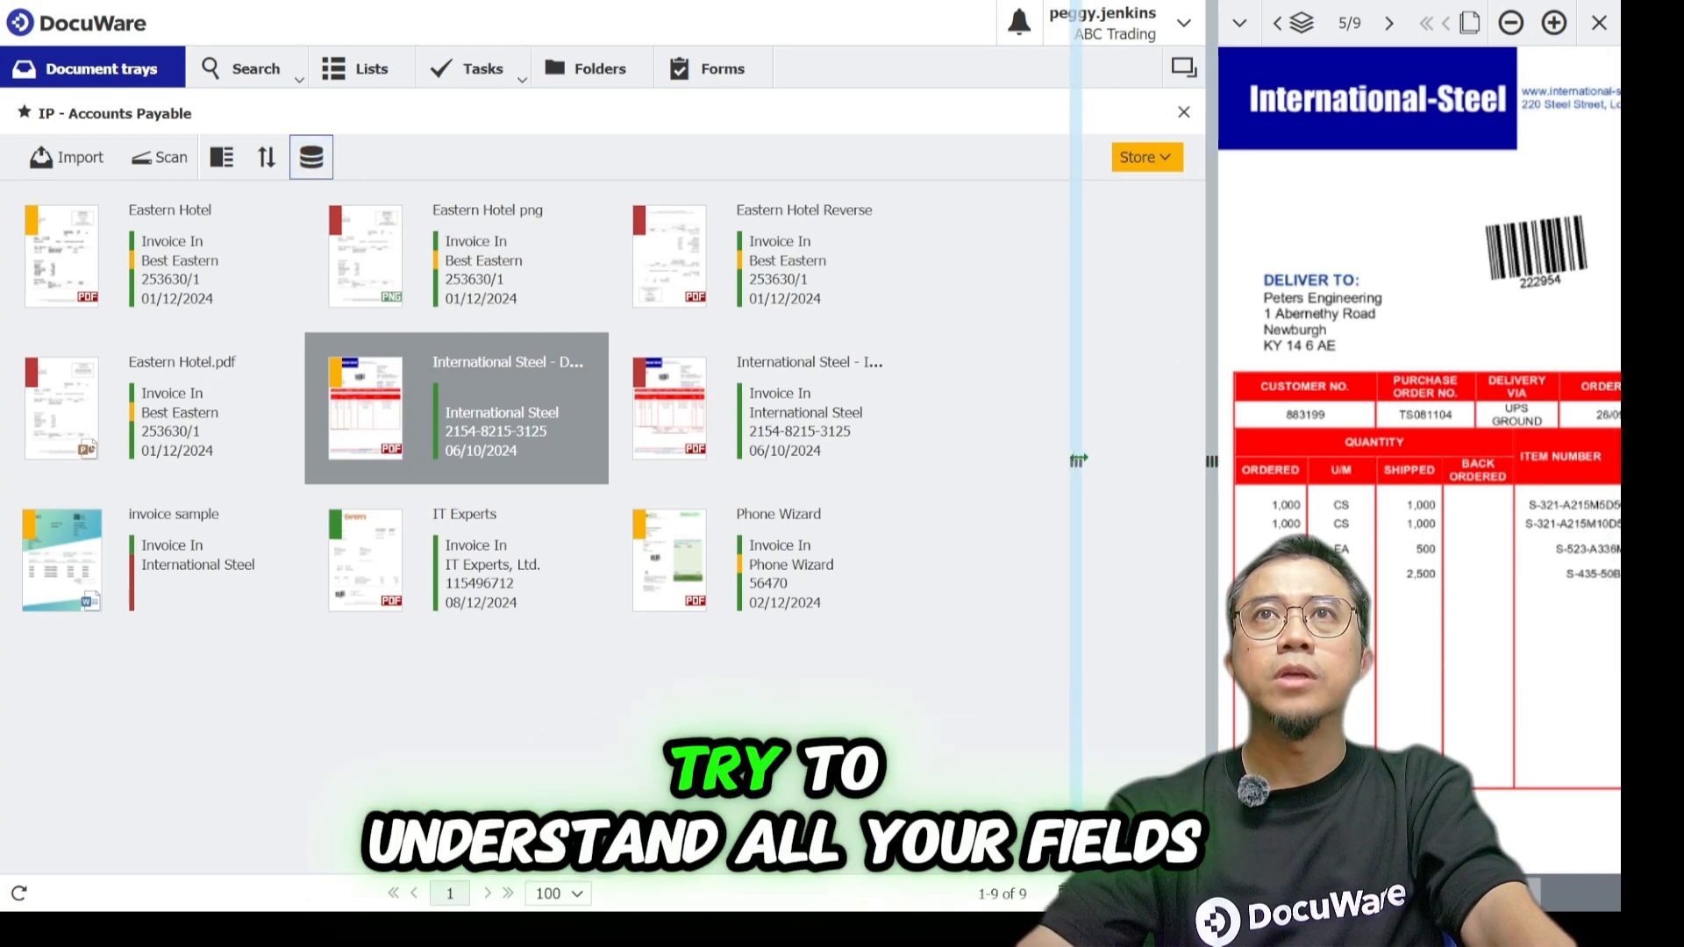
drag(1078, 460, 1078, 460)
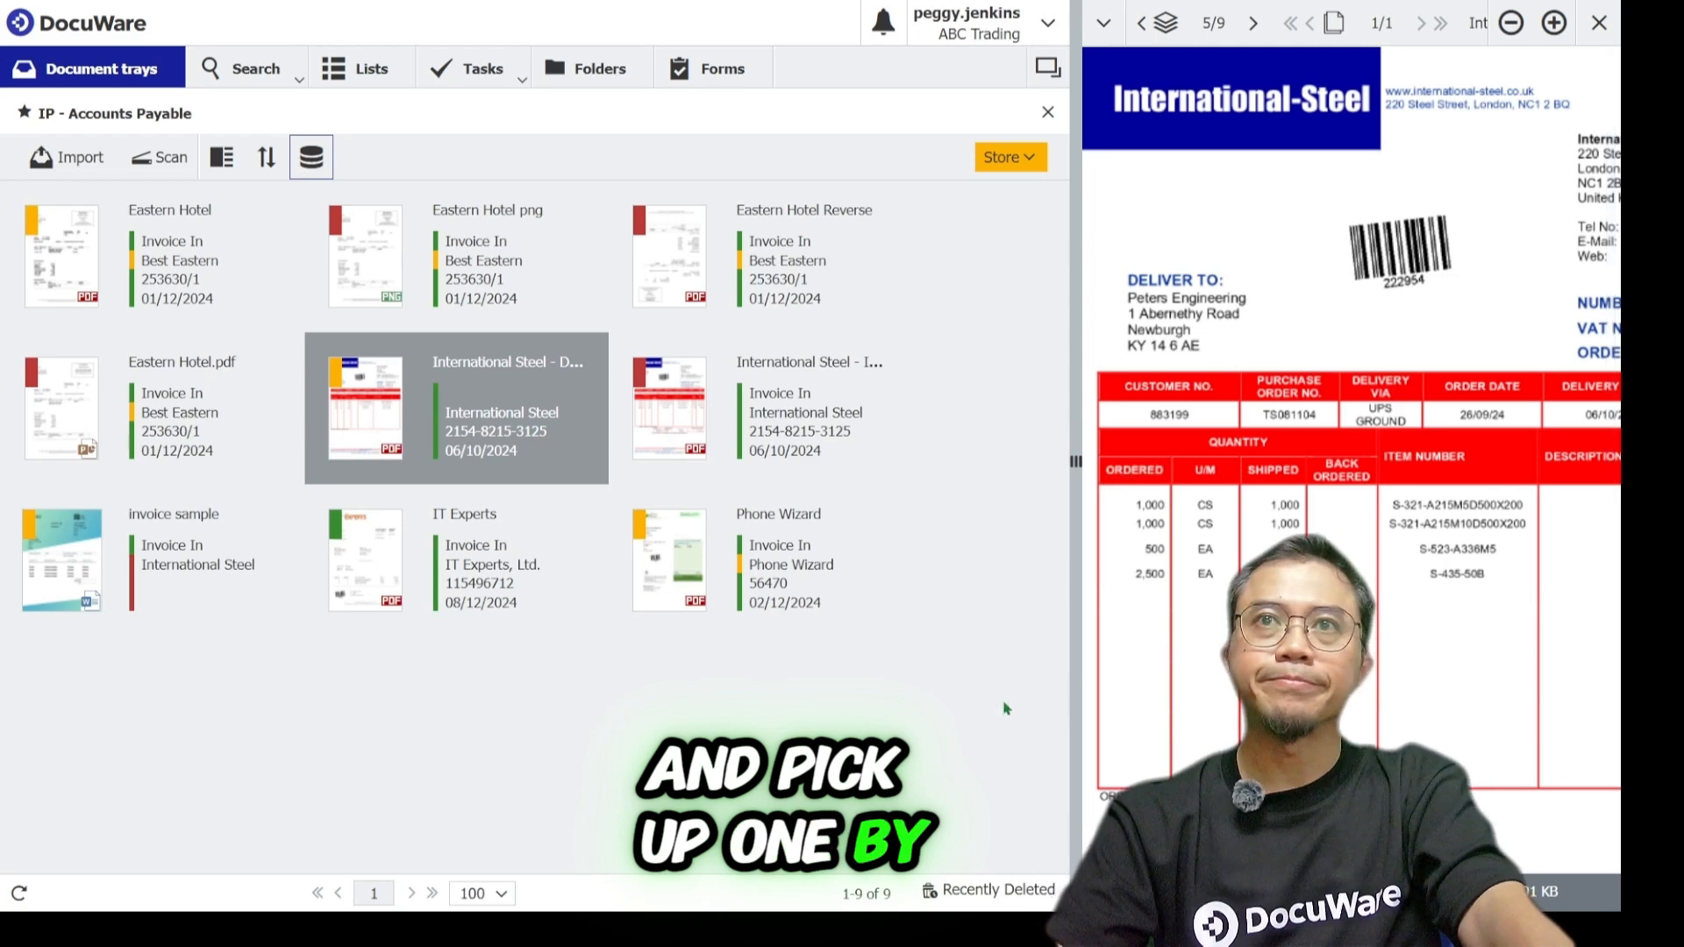
Select the Eastern Hotel, International Steel invoice, Phone Wizard and IT Experts documents and store them to IP - Accounting - Accounts Payable.
click(176, 265)
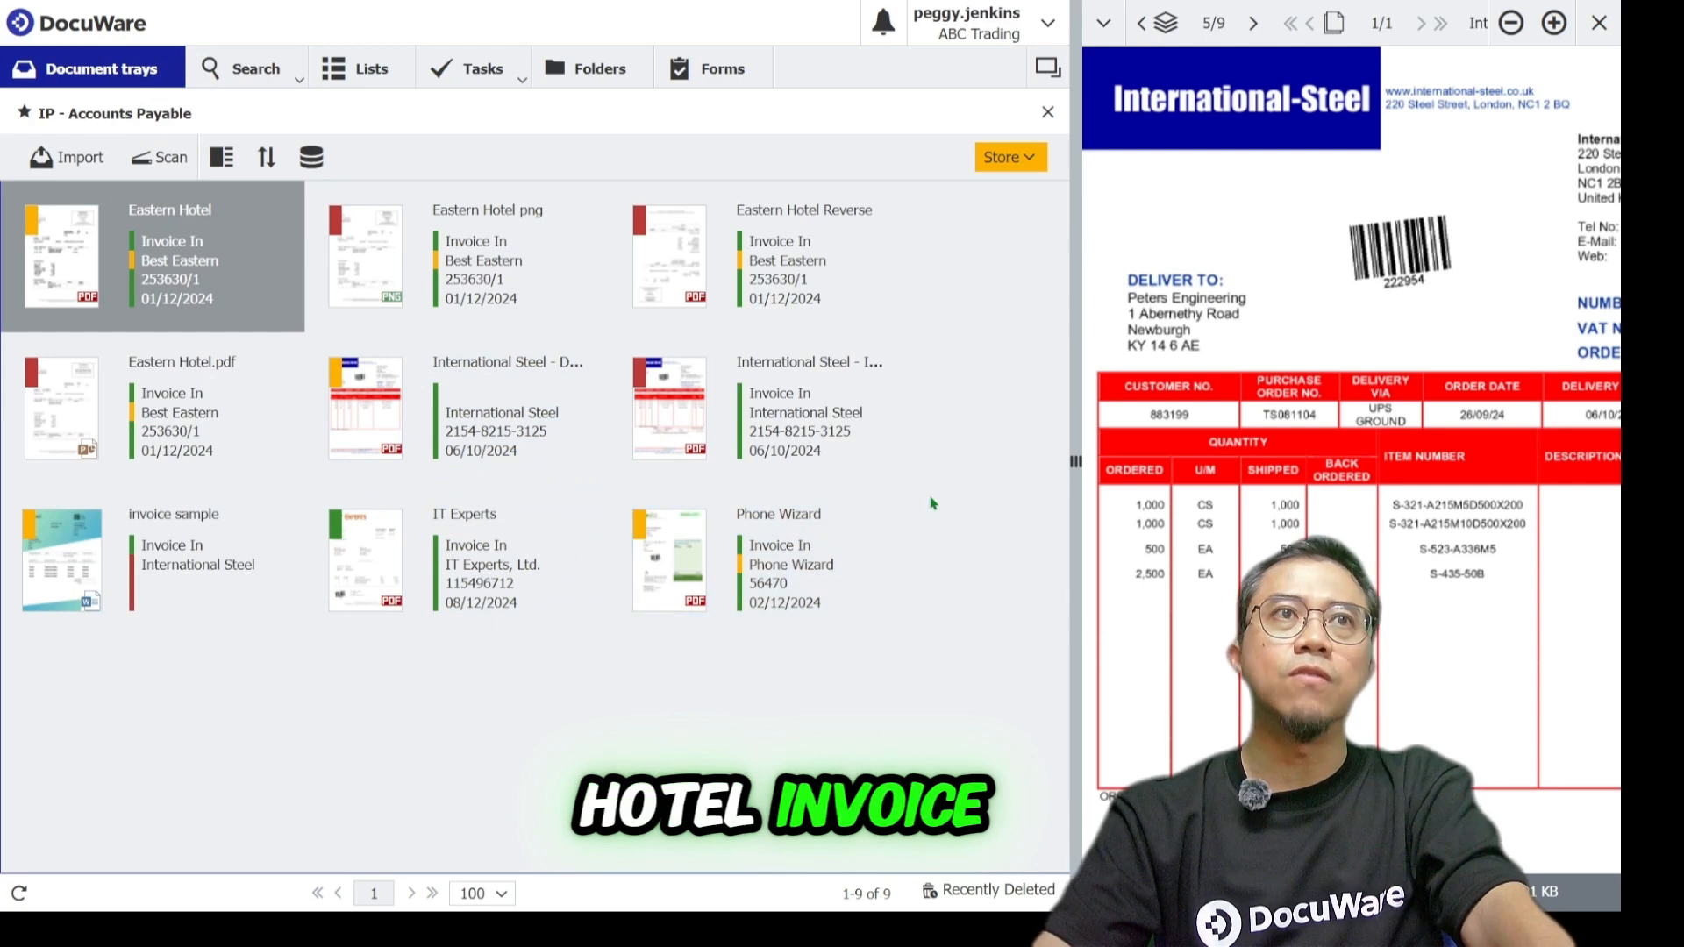
ctrl+click(796, 419)
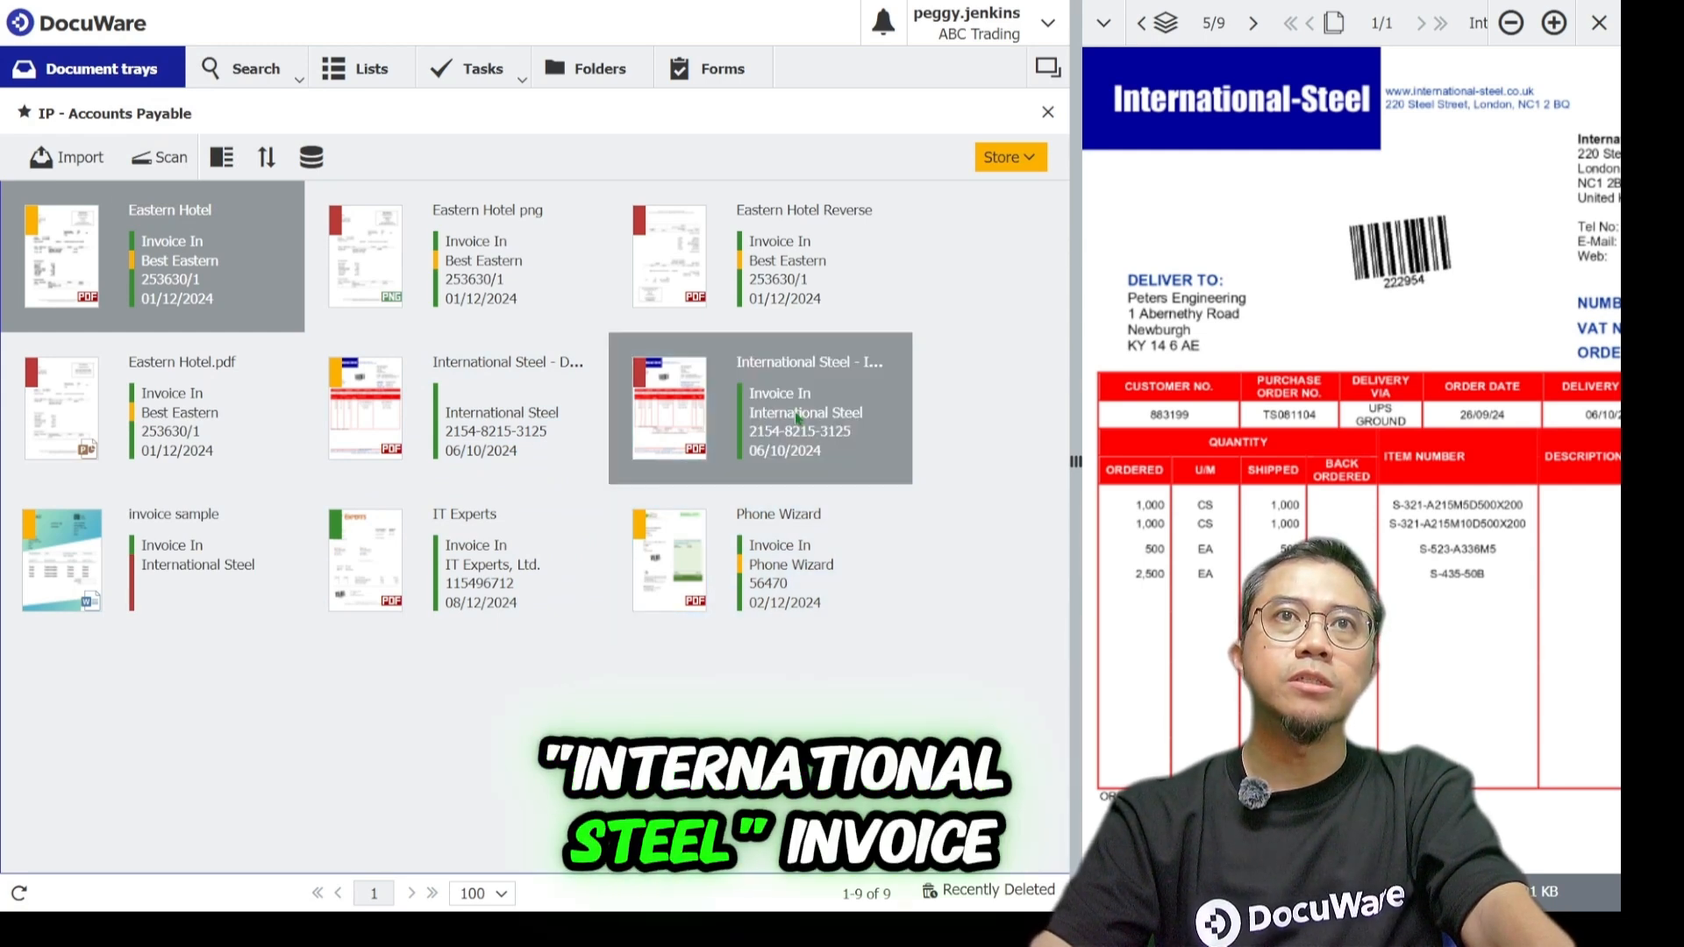
ctrl+click(802, 601)
ctrl+click(490, 593)
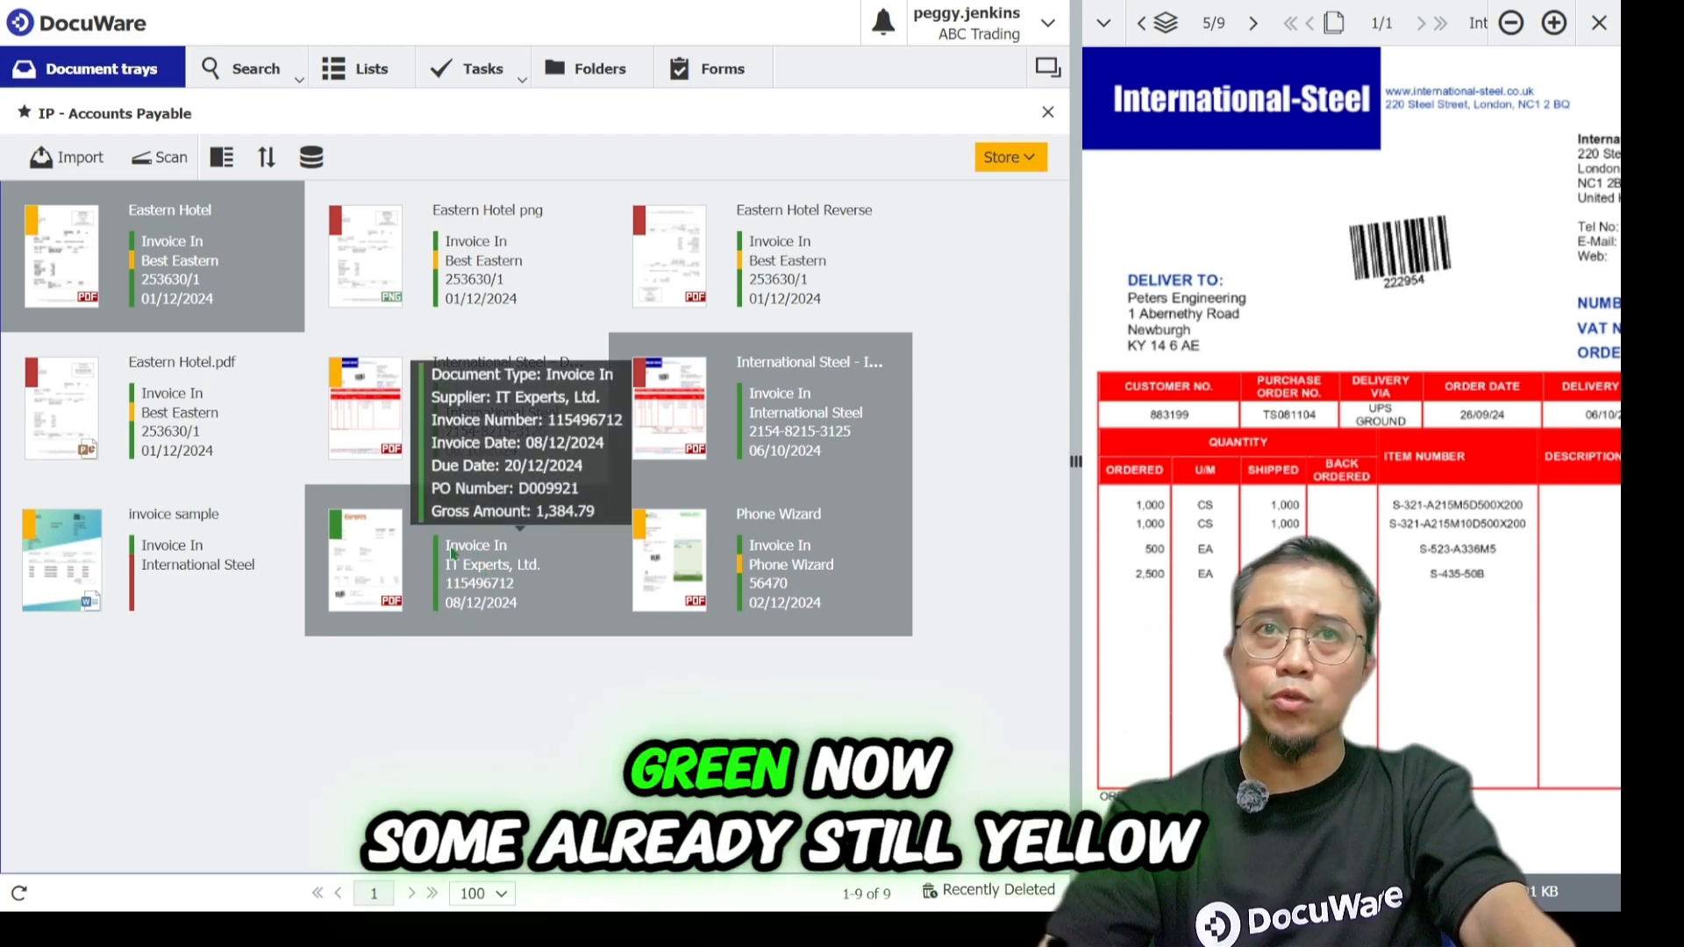
mouse_move(759, 576)
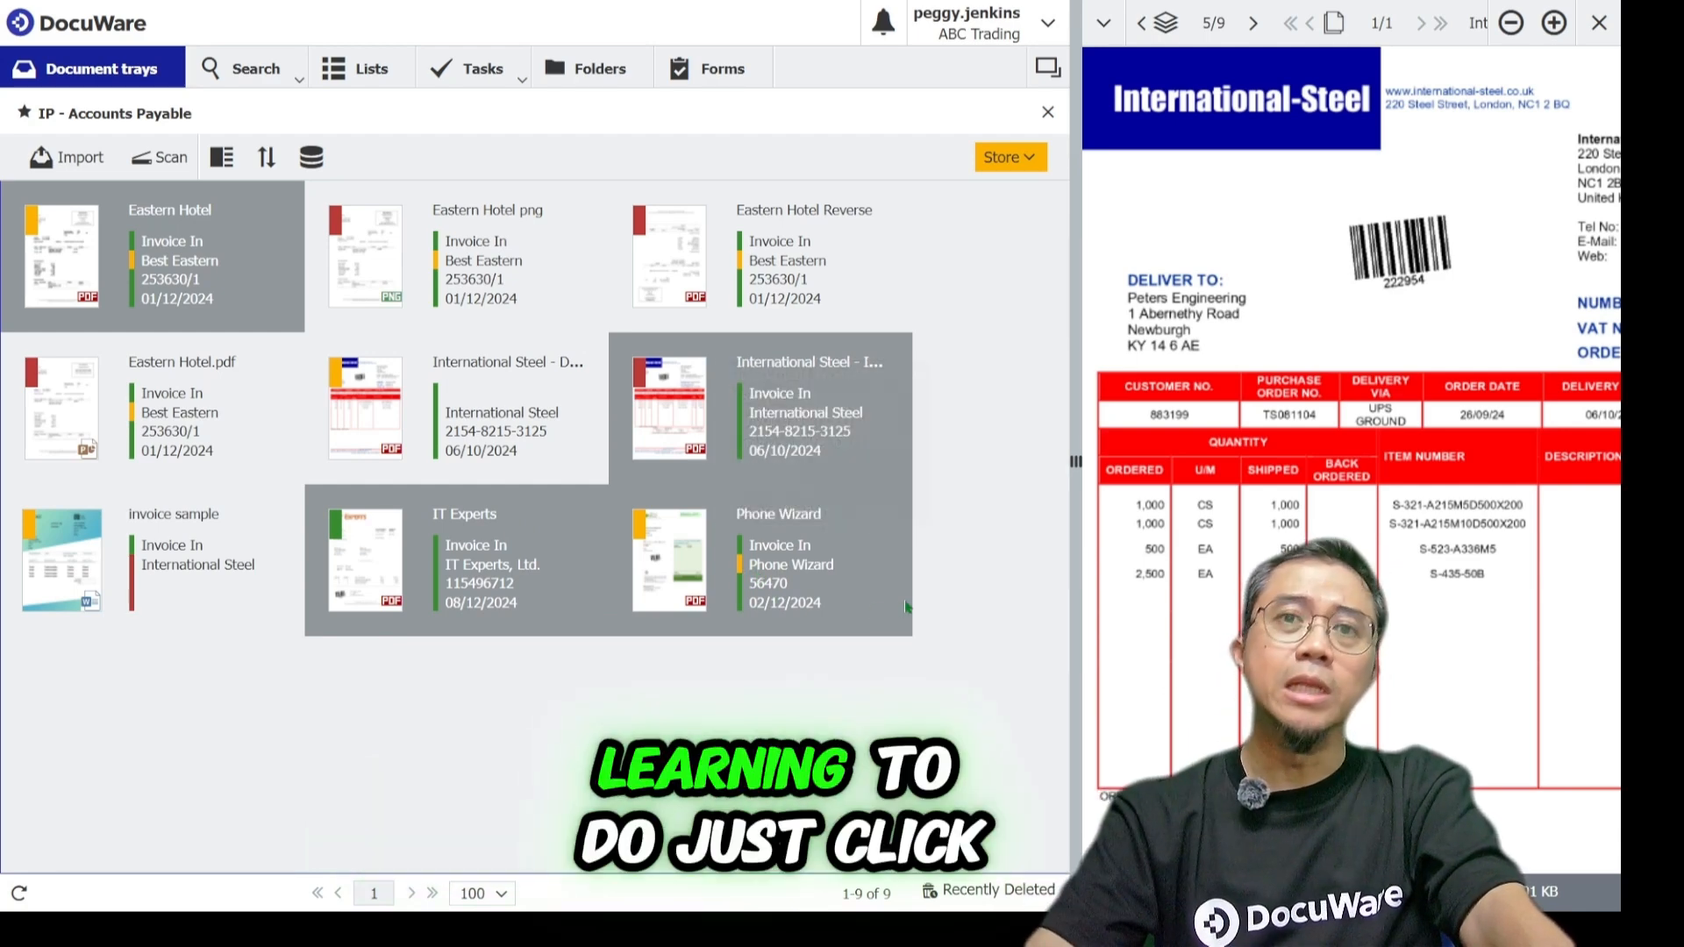
click(1009, 157)
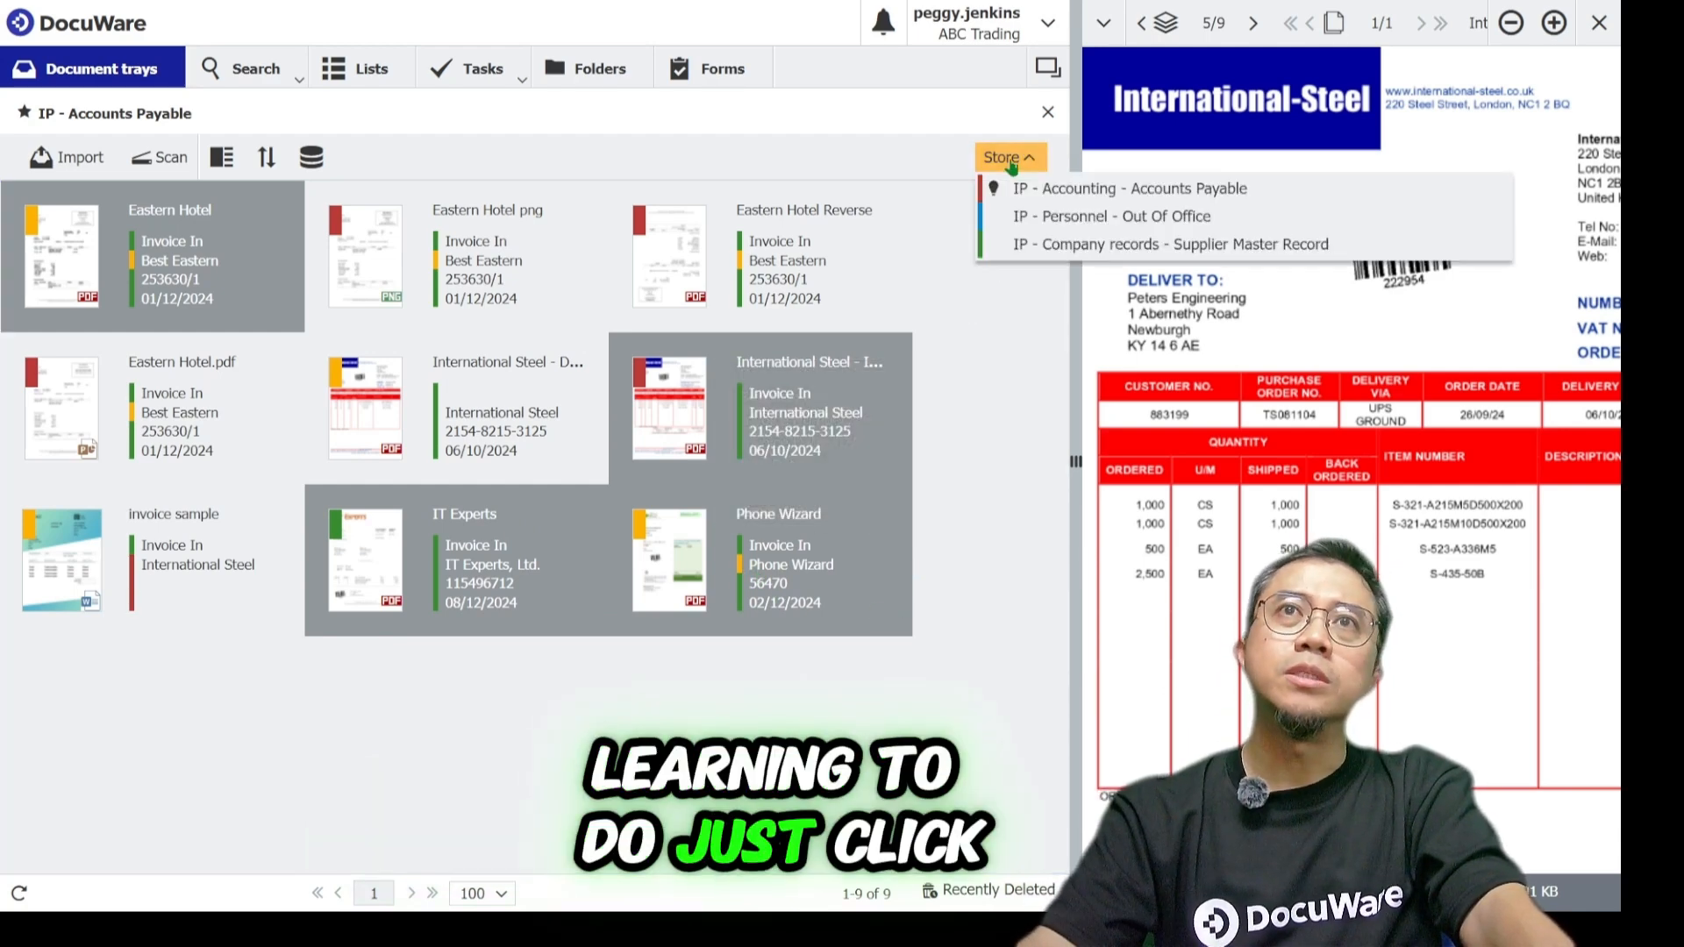
click(1107, 186)
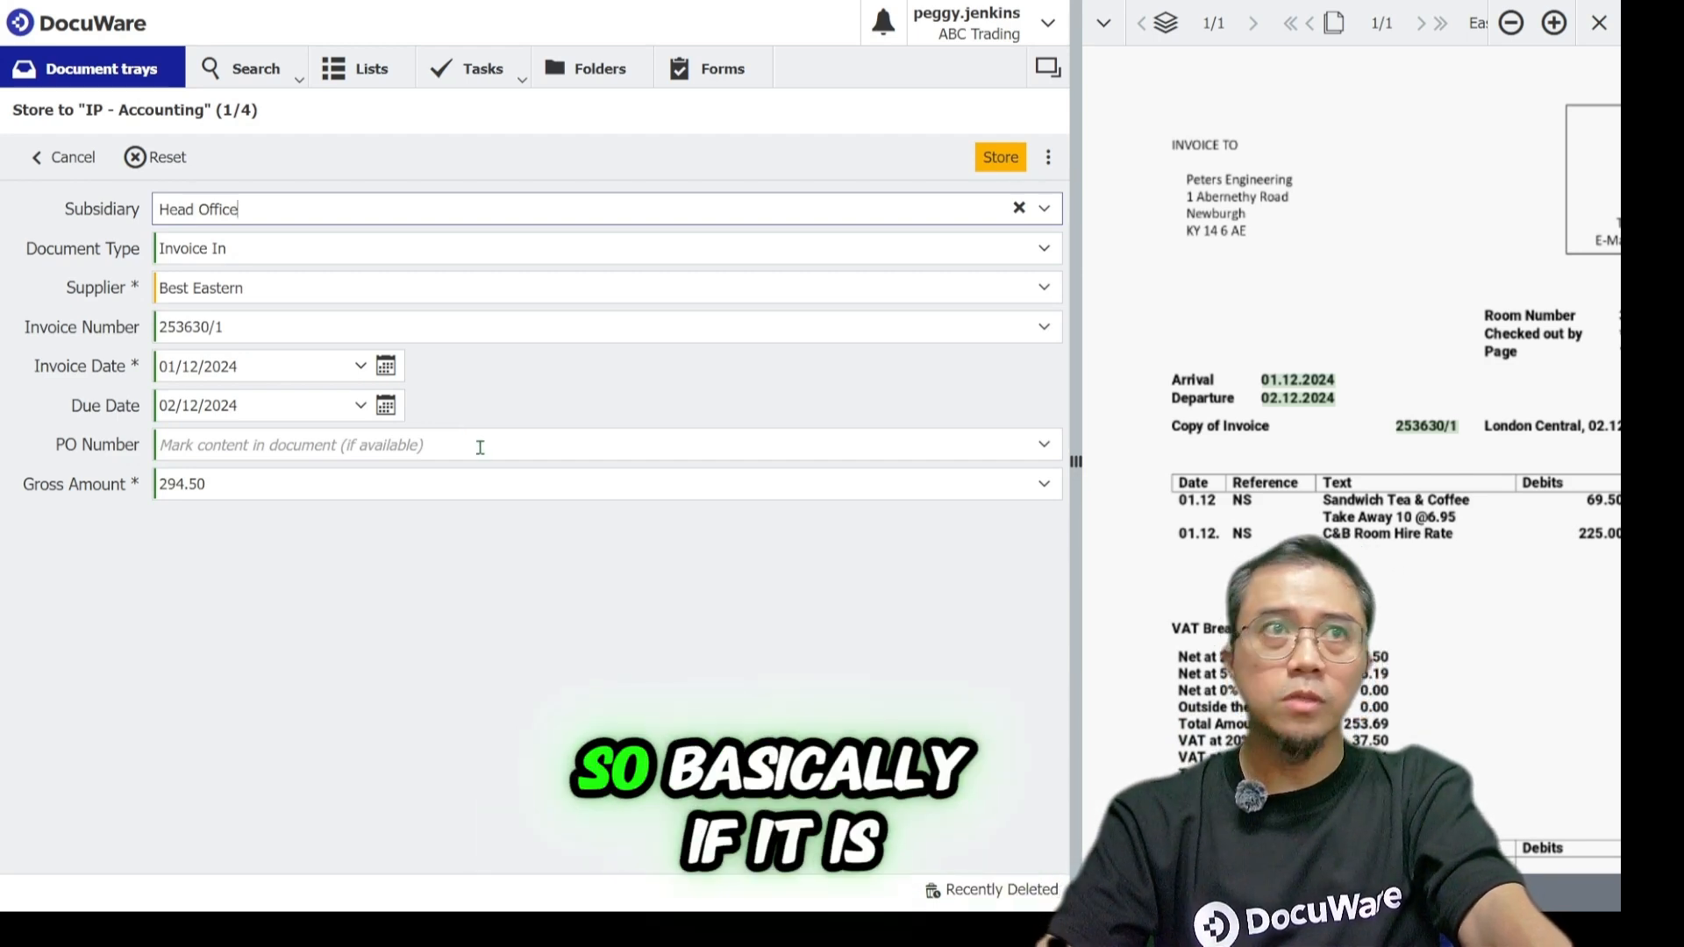
Review the pre-filled index fields and store the documents.
click(238, 249)
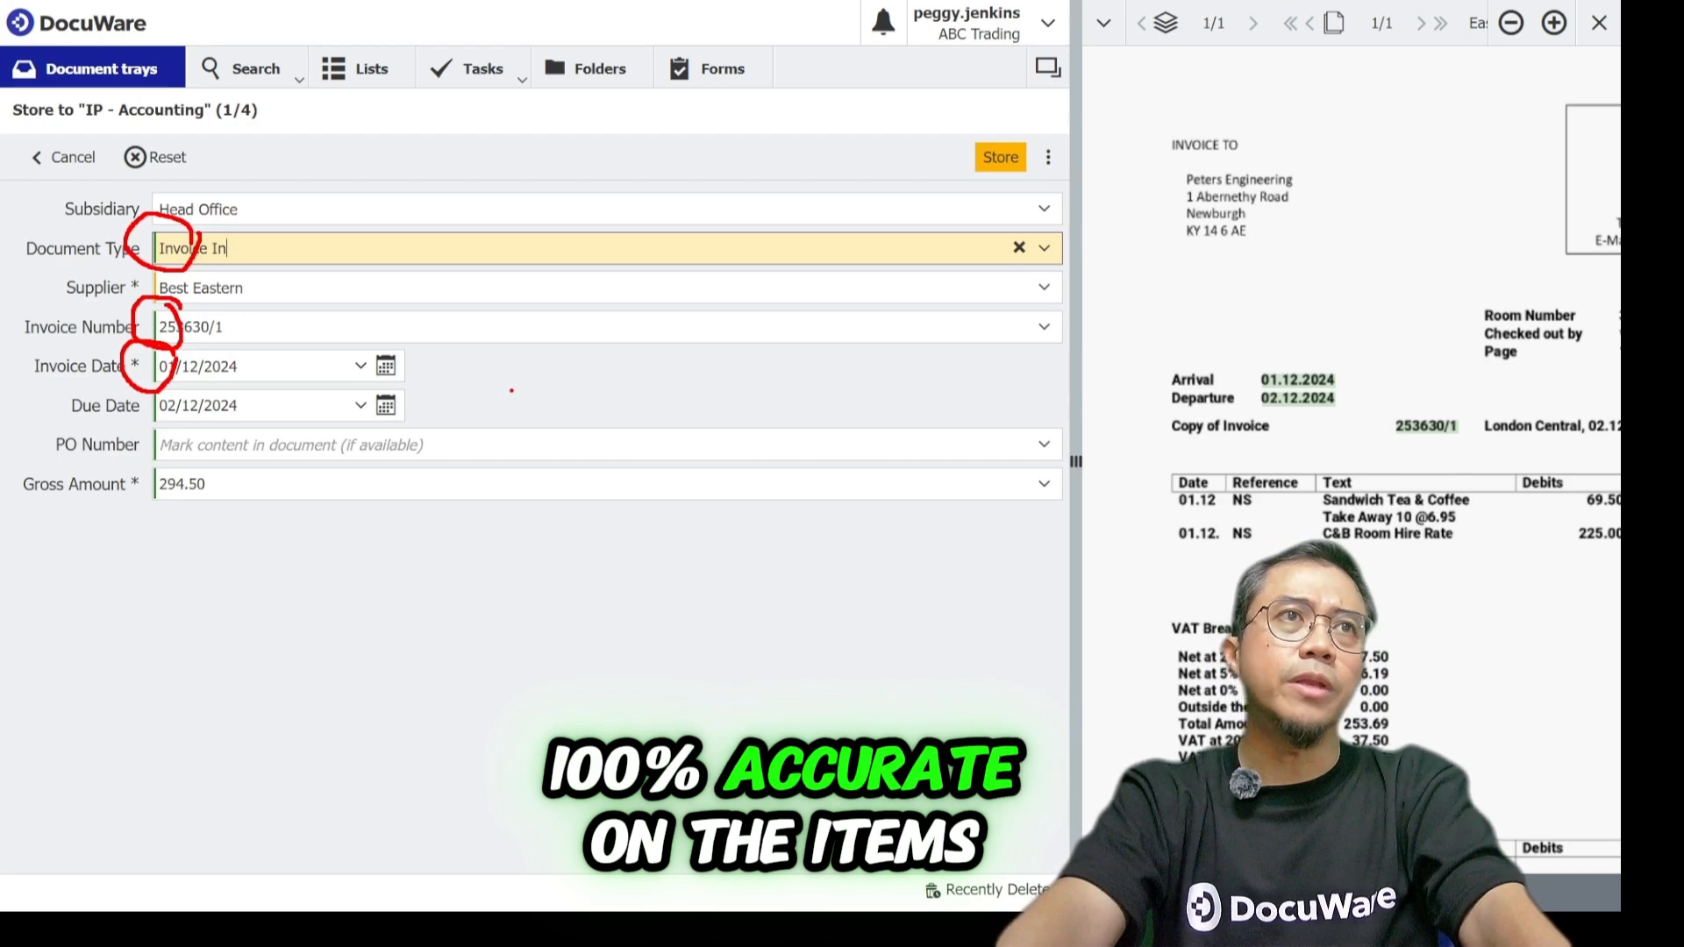
key(Escape)
click(714, 570)
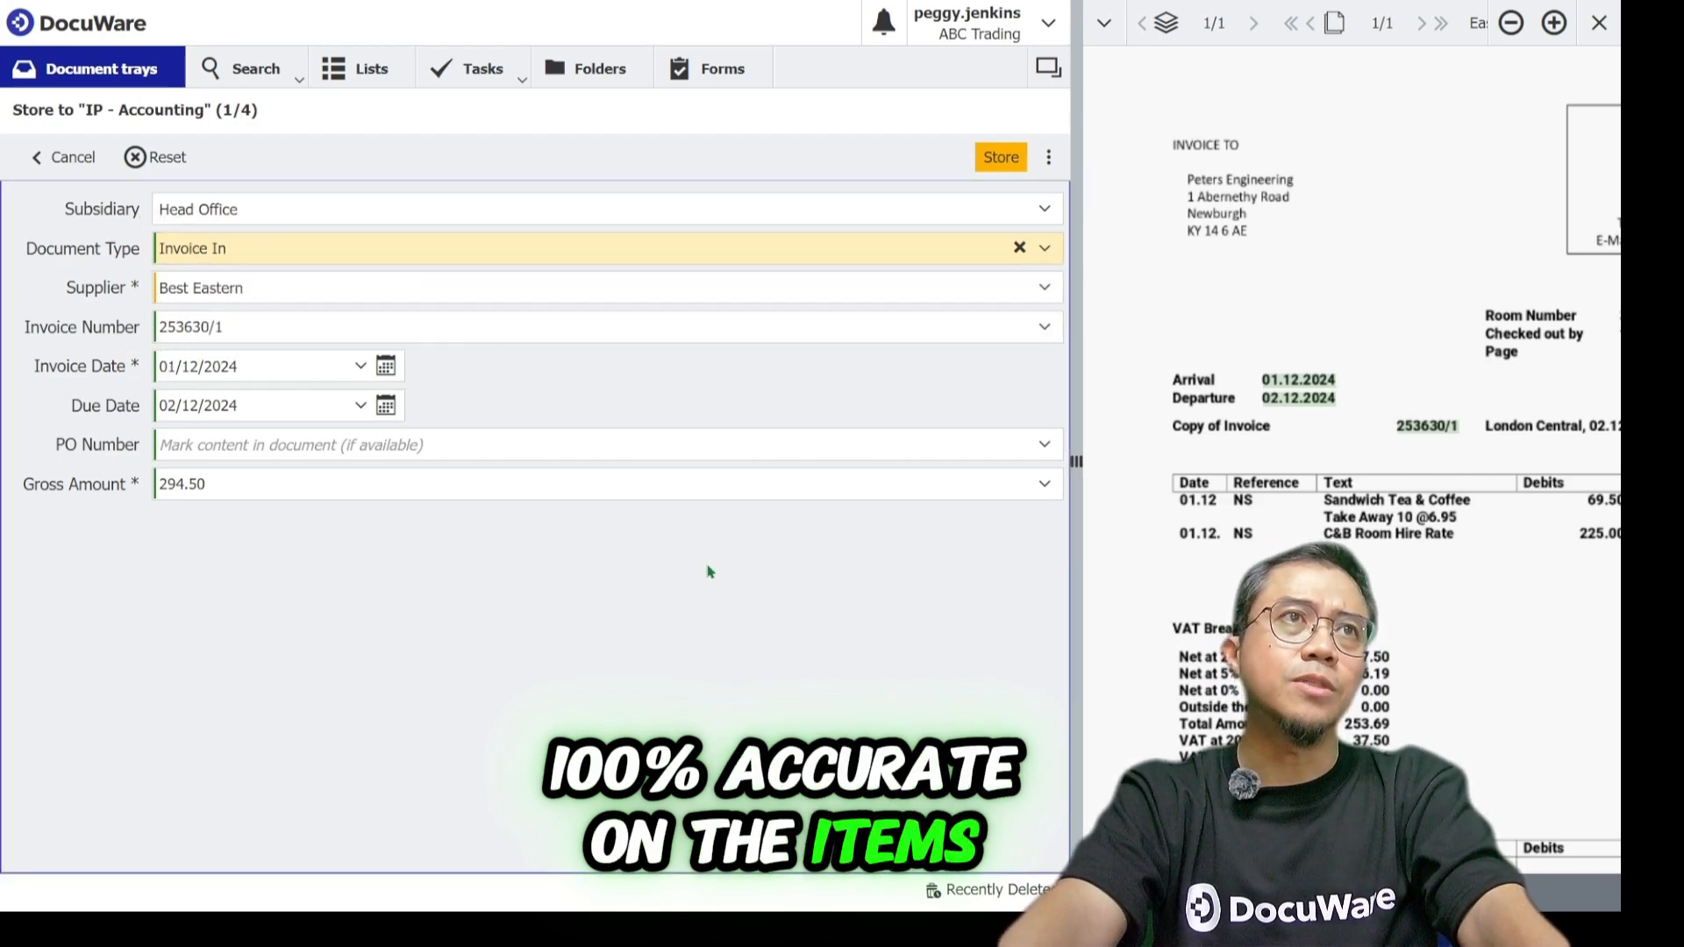
click(1004, 161)
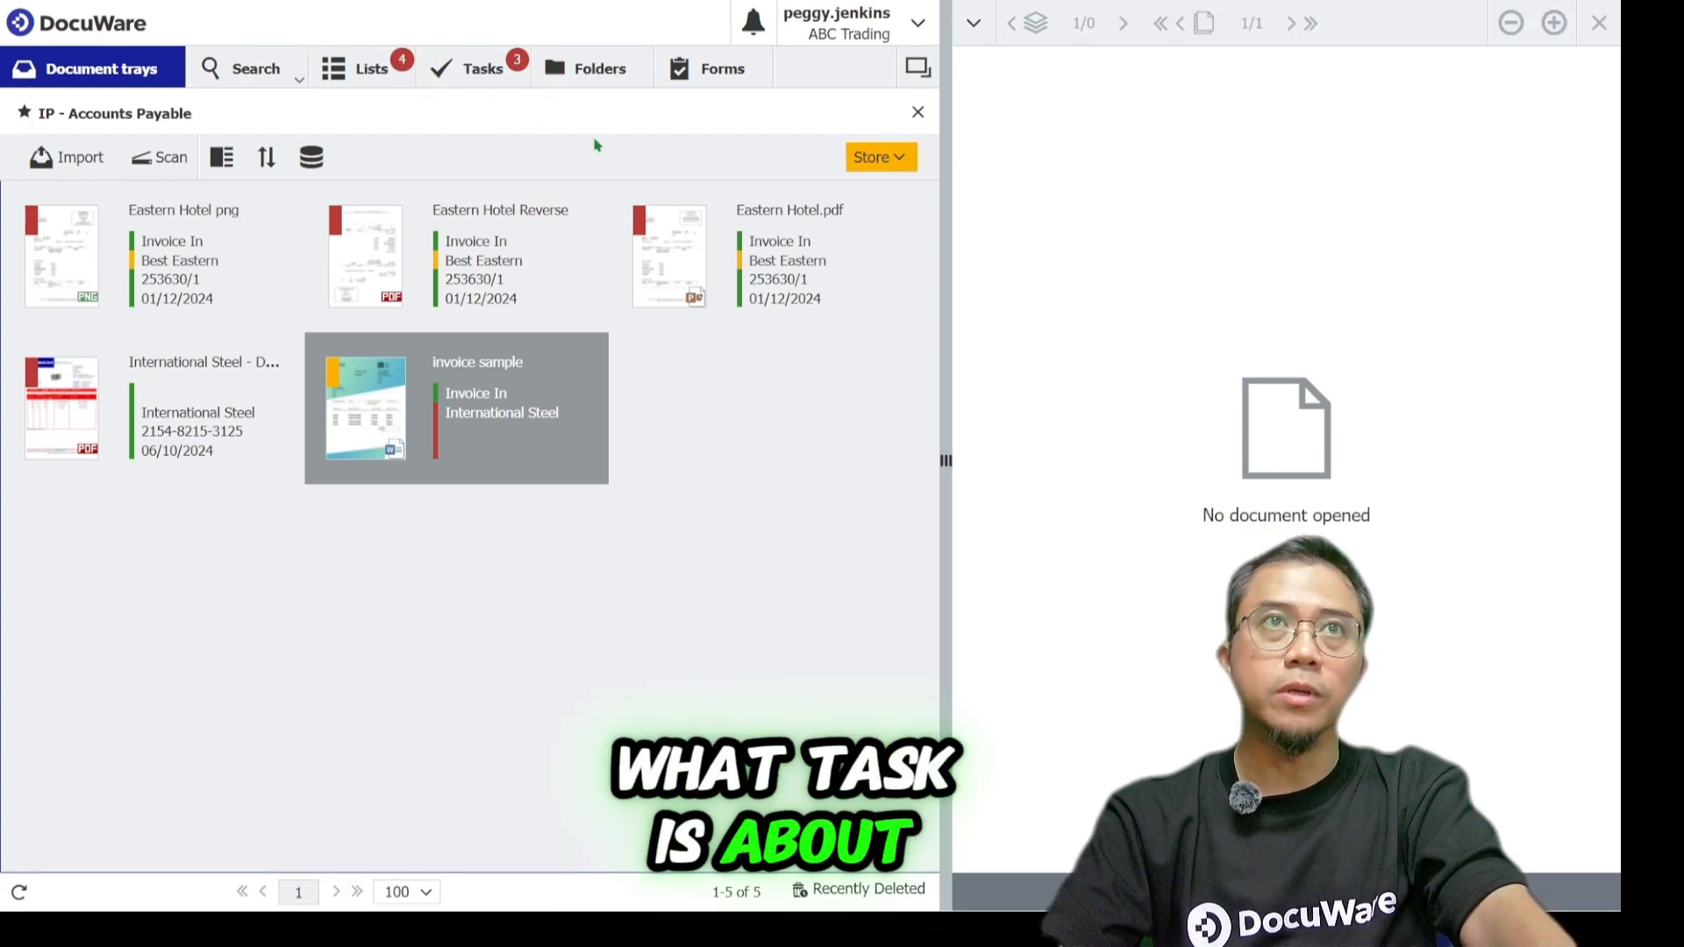
In Tasks, approve the IT Experts Check Invoice task with the comment yES.
click(475, 77)
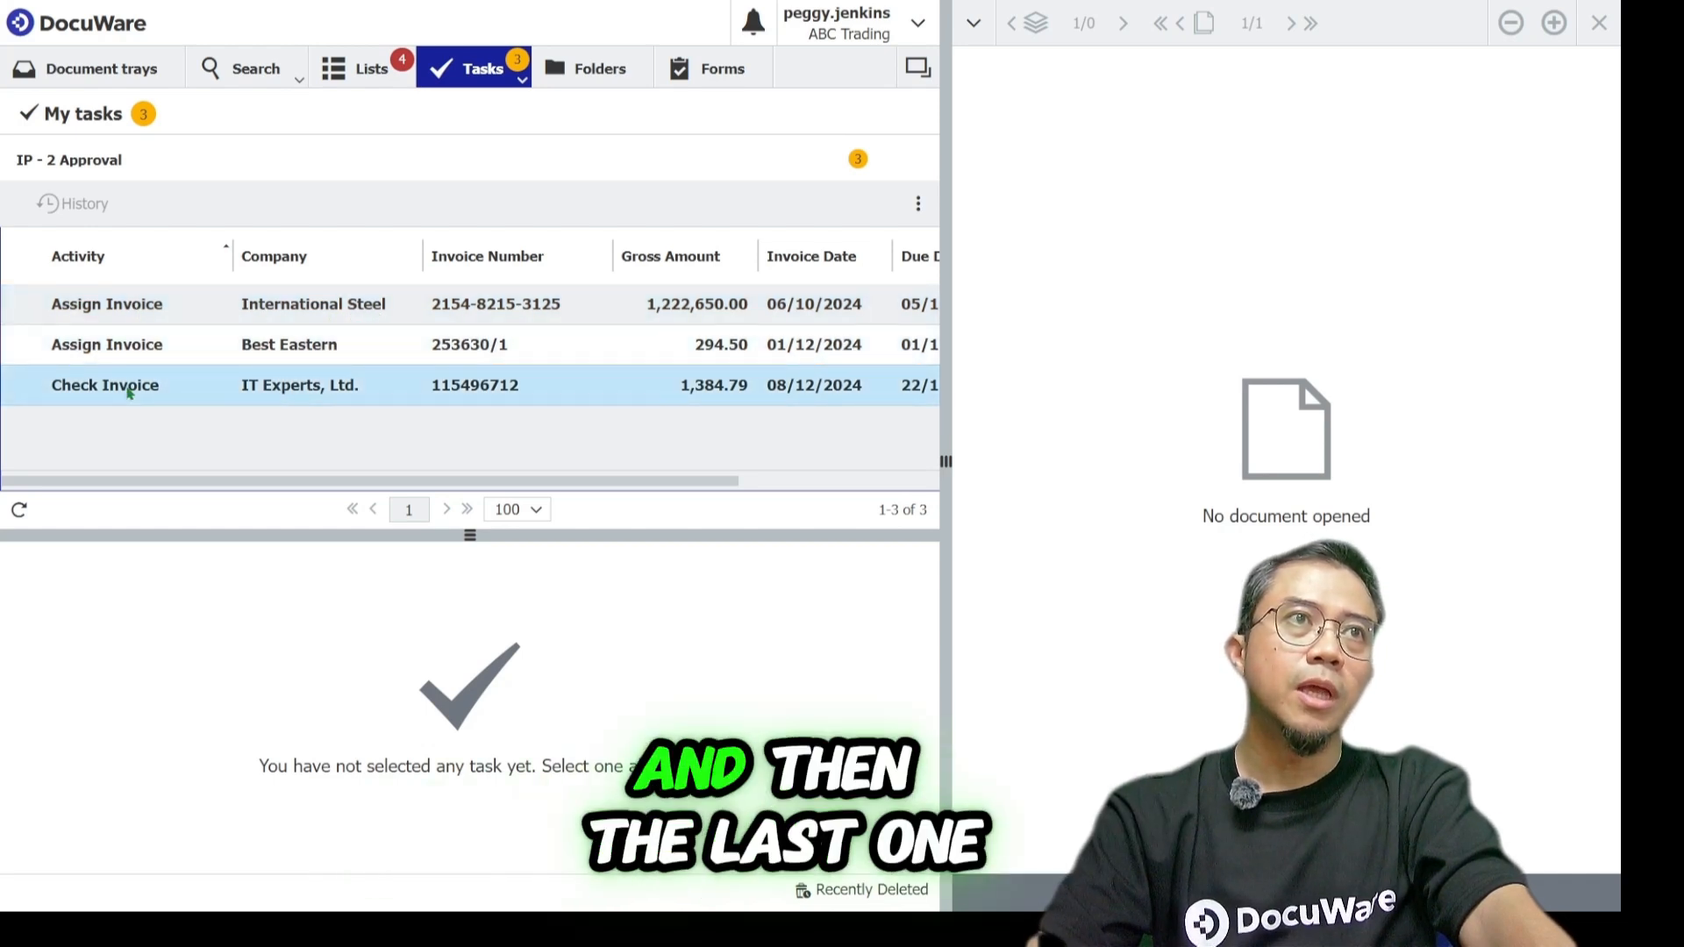
click(341, 391)
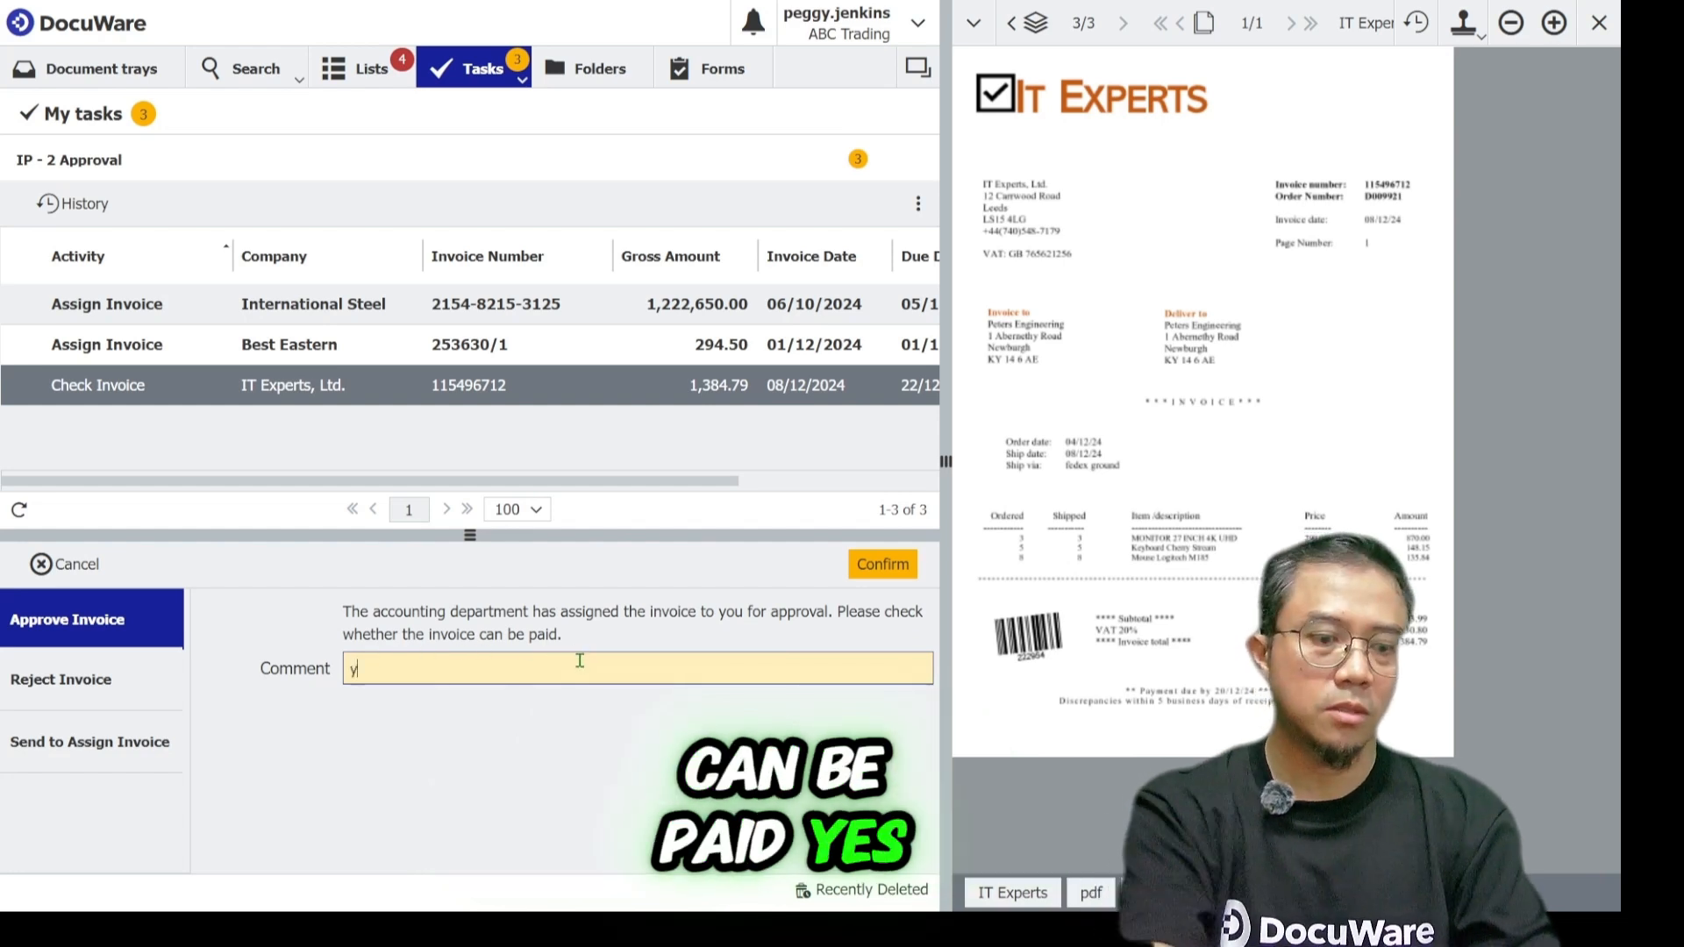
text(yES)
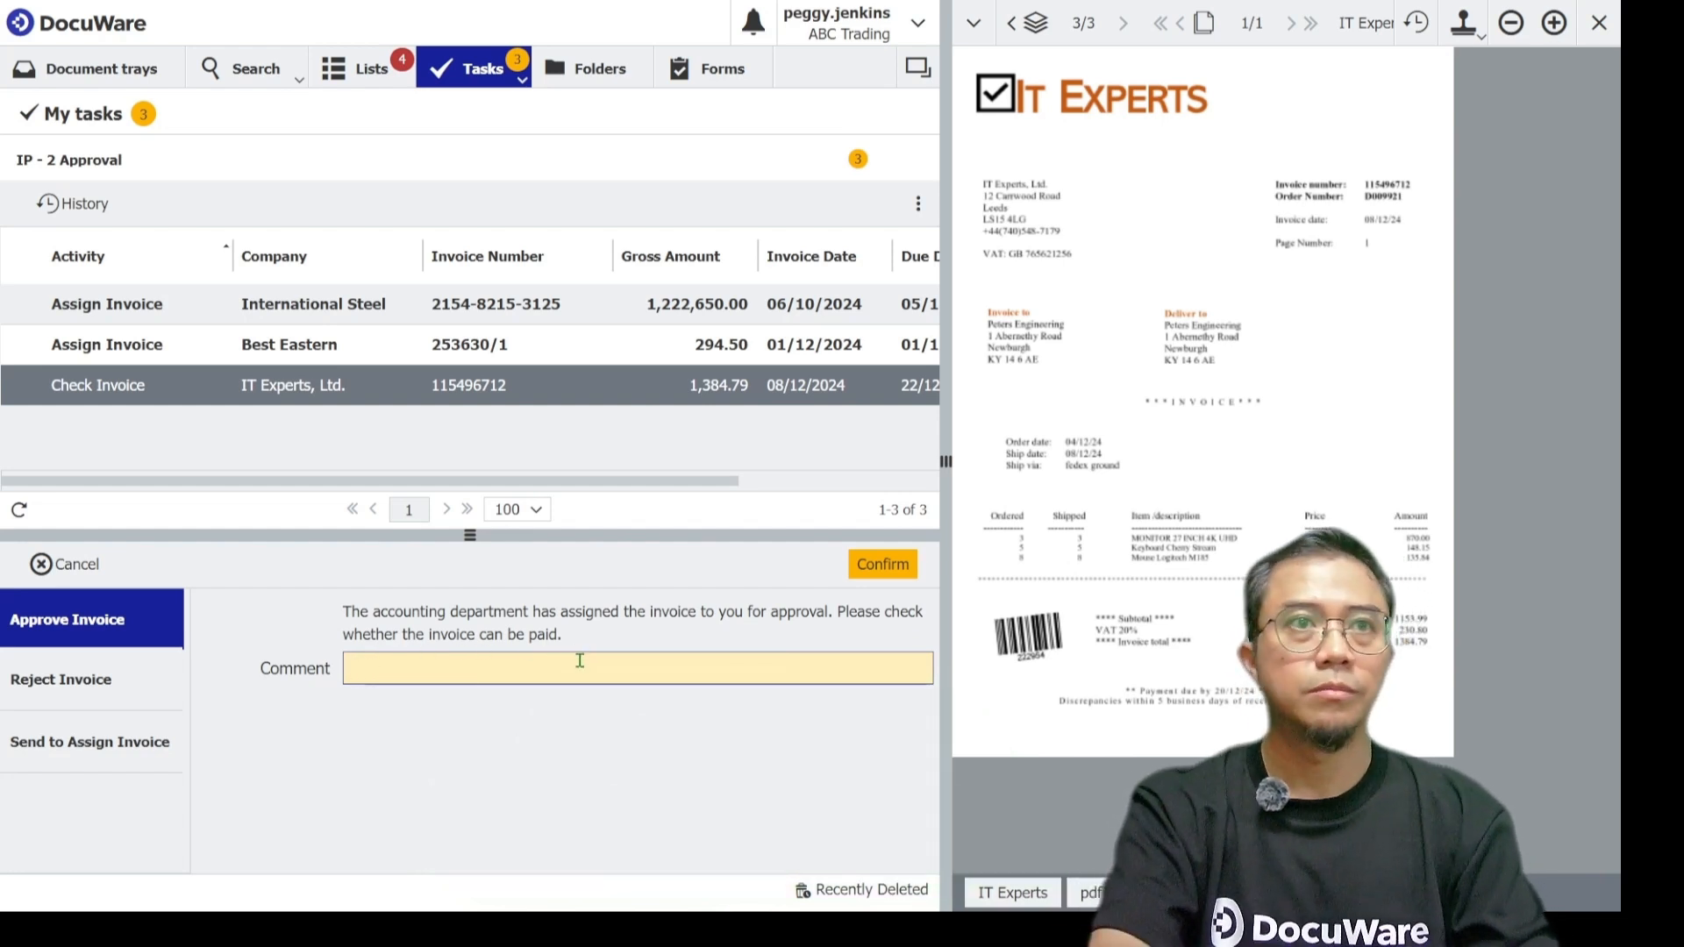
text(S)
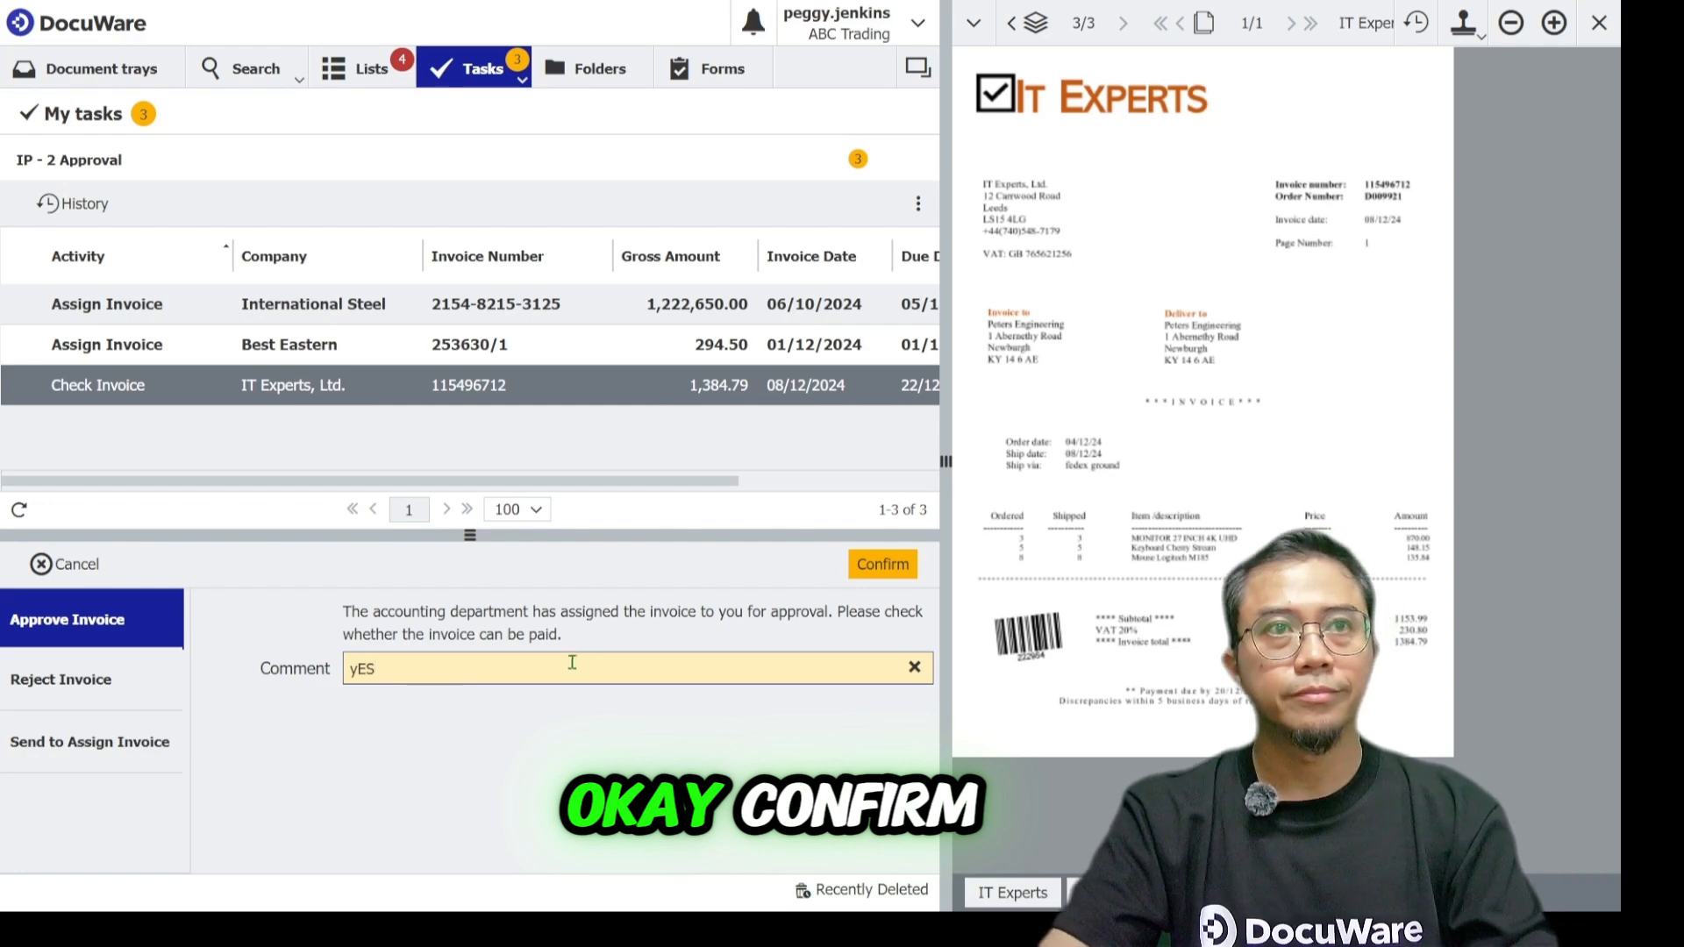
click(877, 564)
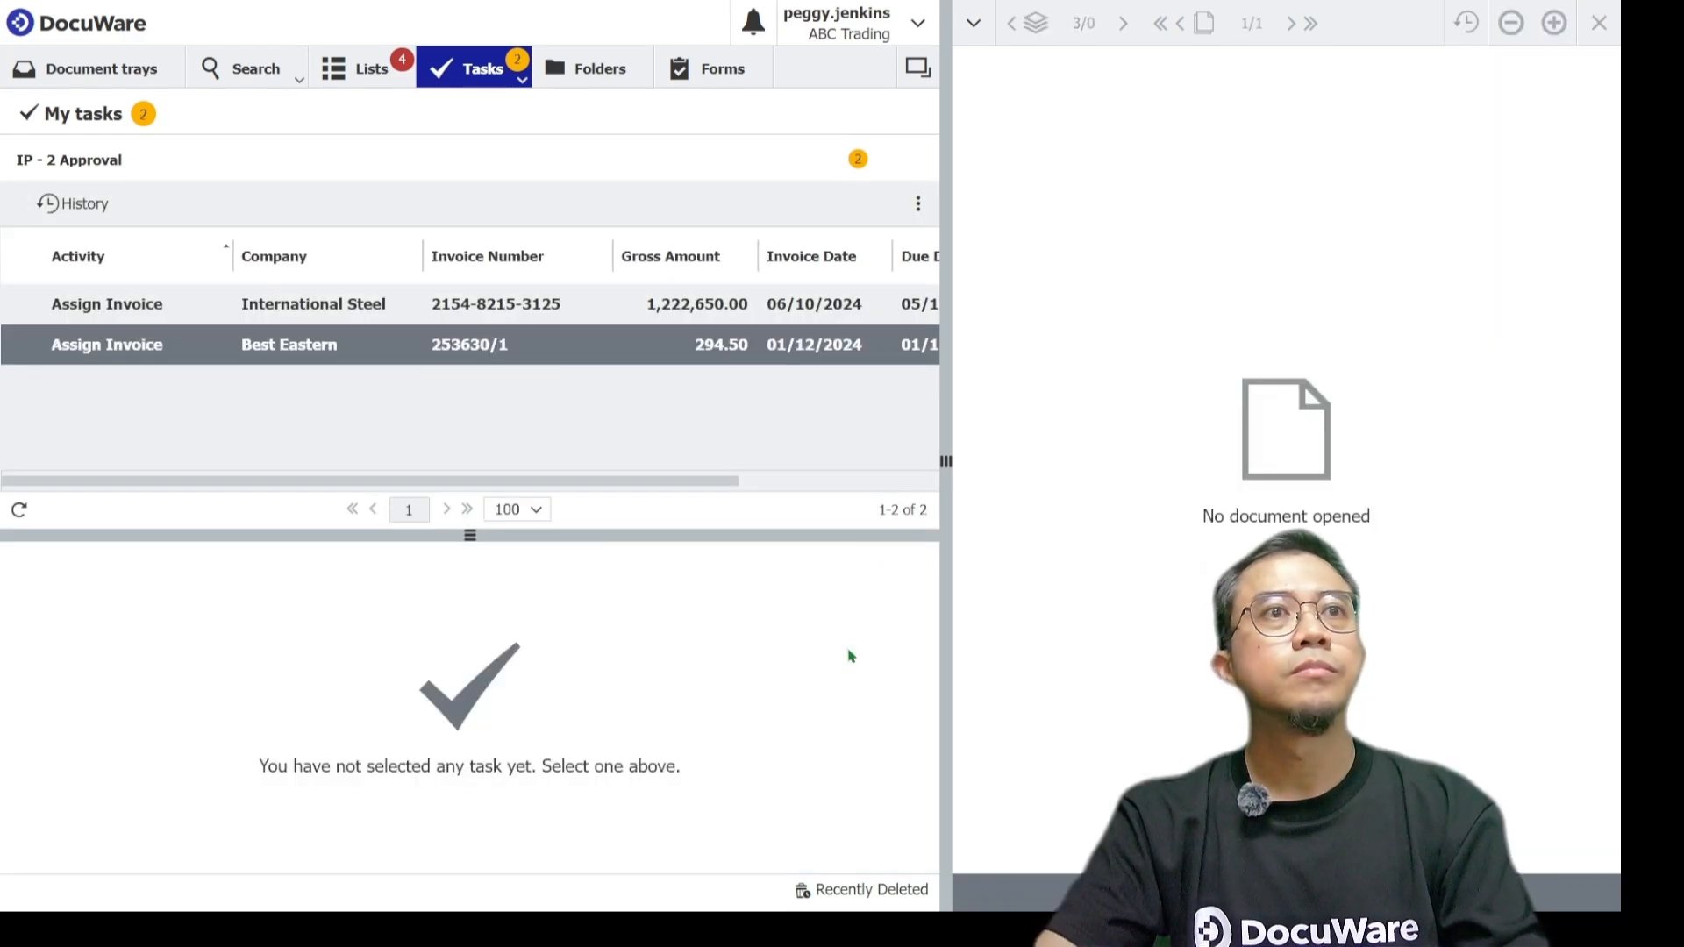
Assign the Best Eastern Assign Invoice task to a requestor user and confirm it.
click(272, 358)
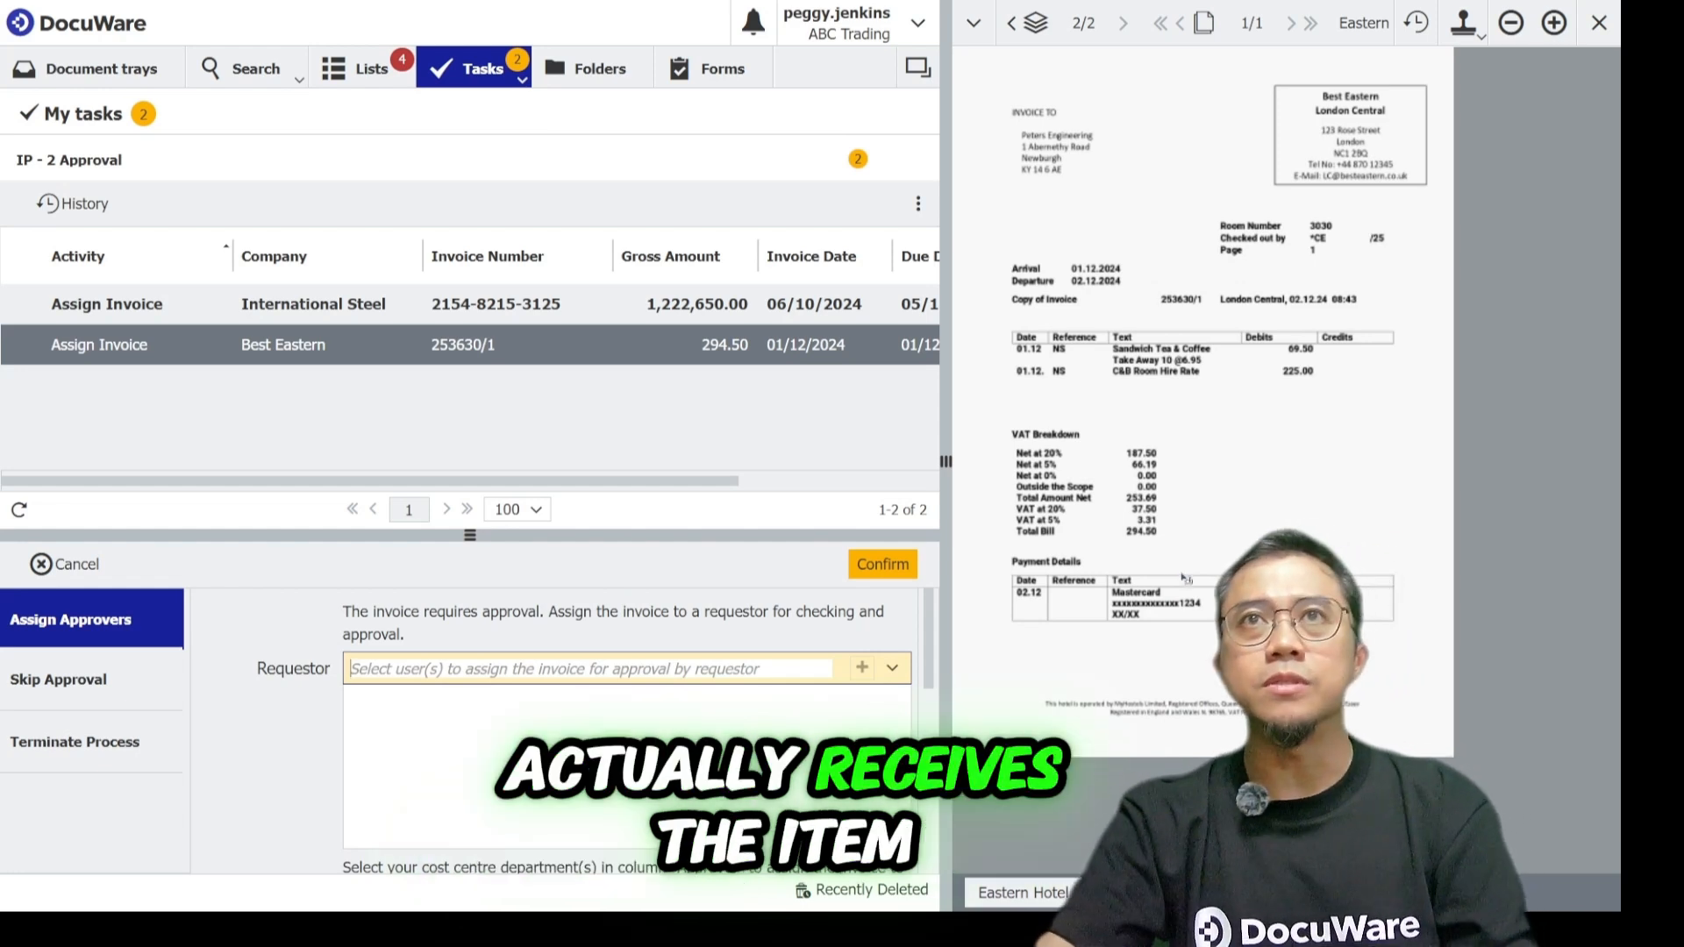
click(892, 668)
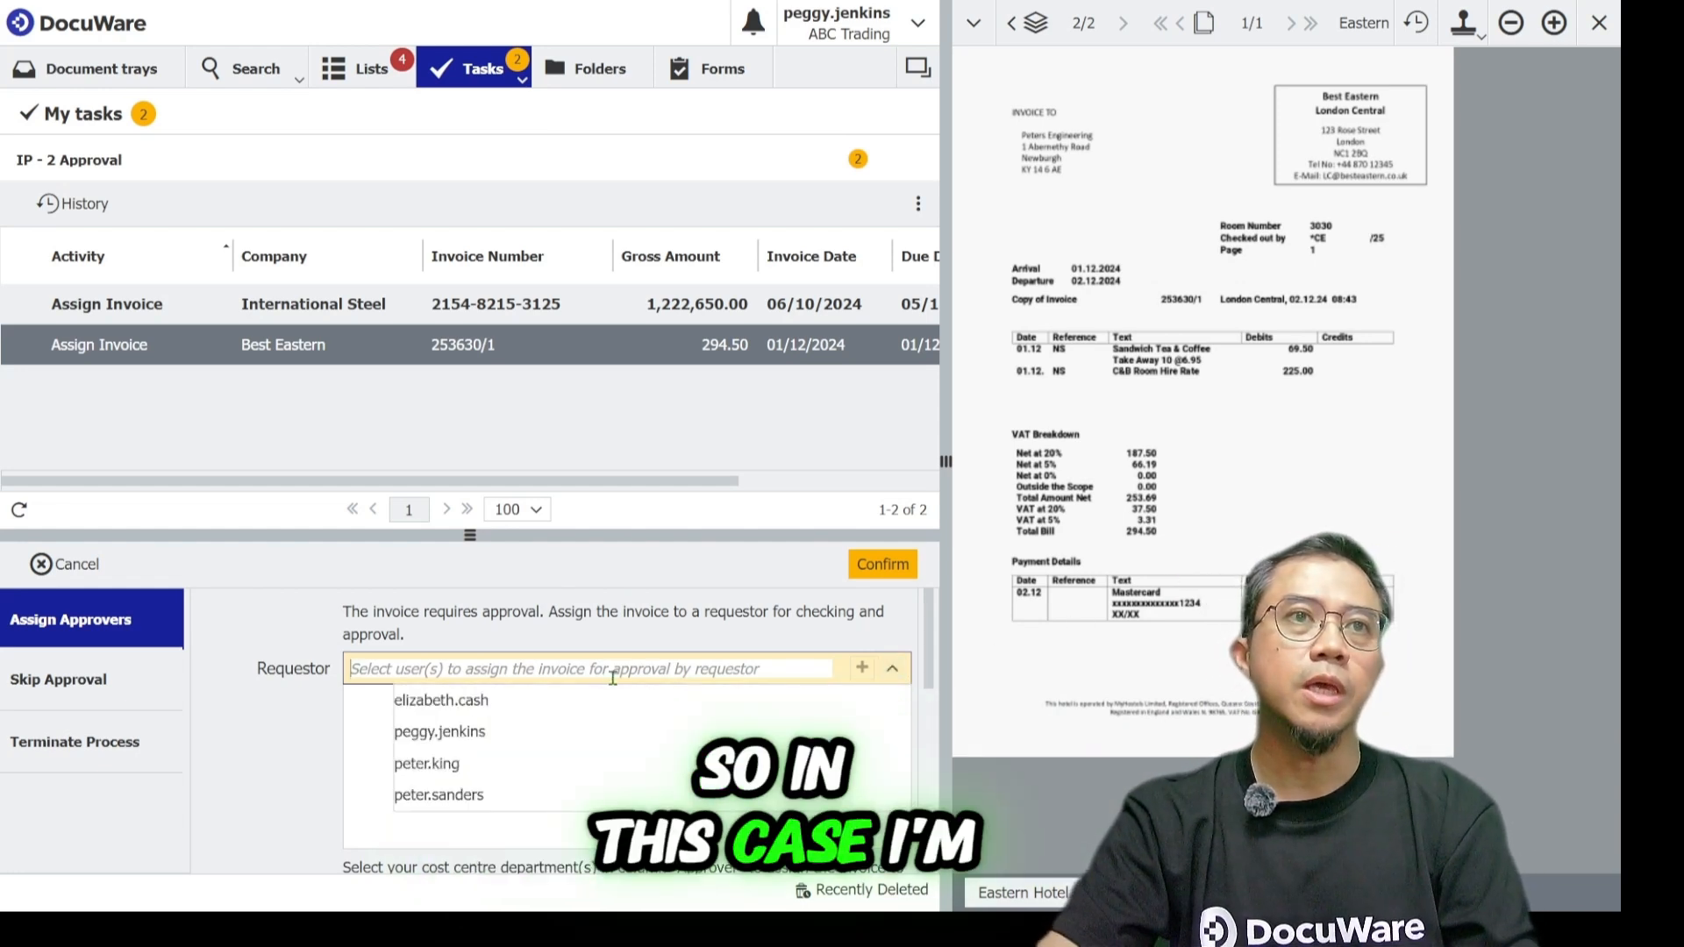
click(507, 797)
click(895, 574)
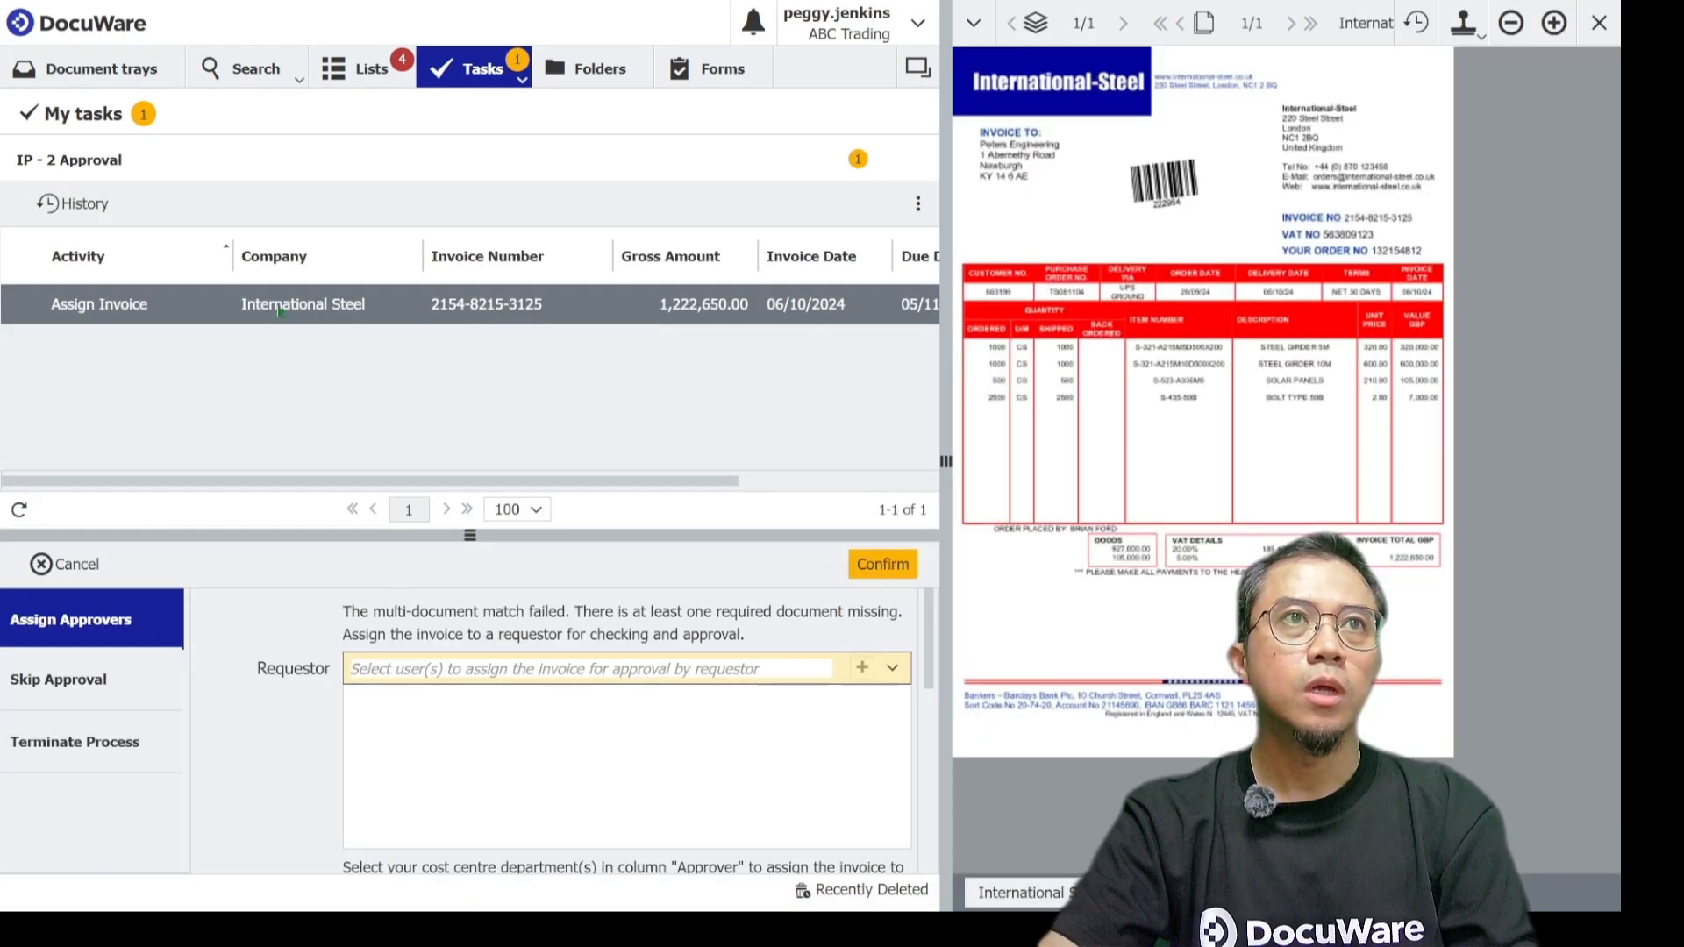
Assign the International Steel invoice to a different requestor user and confirm it.
click(520, 669)
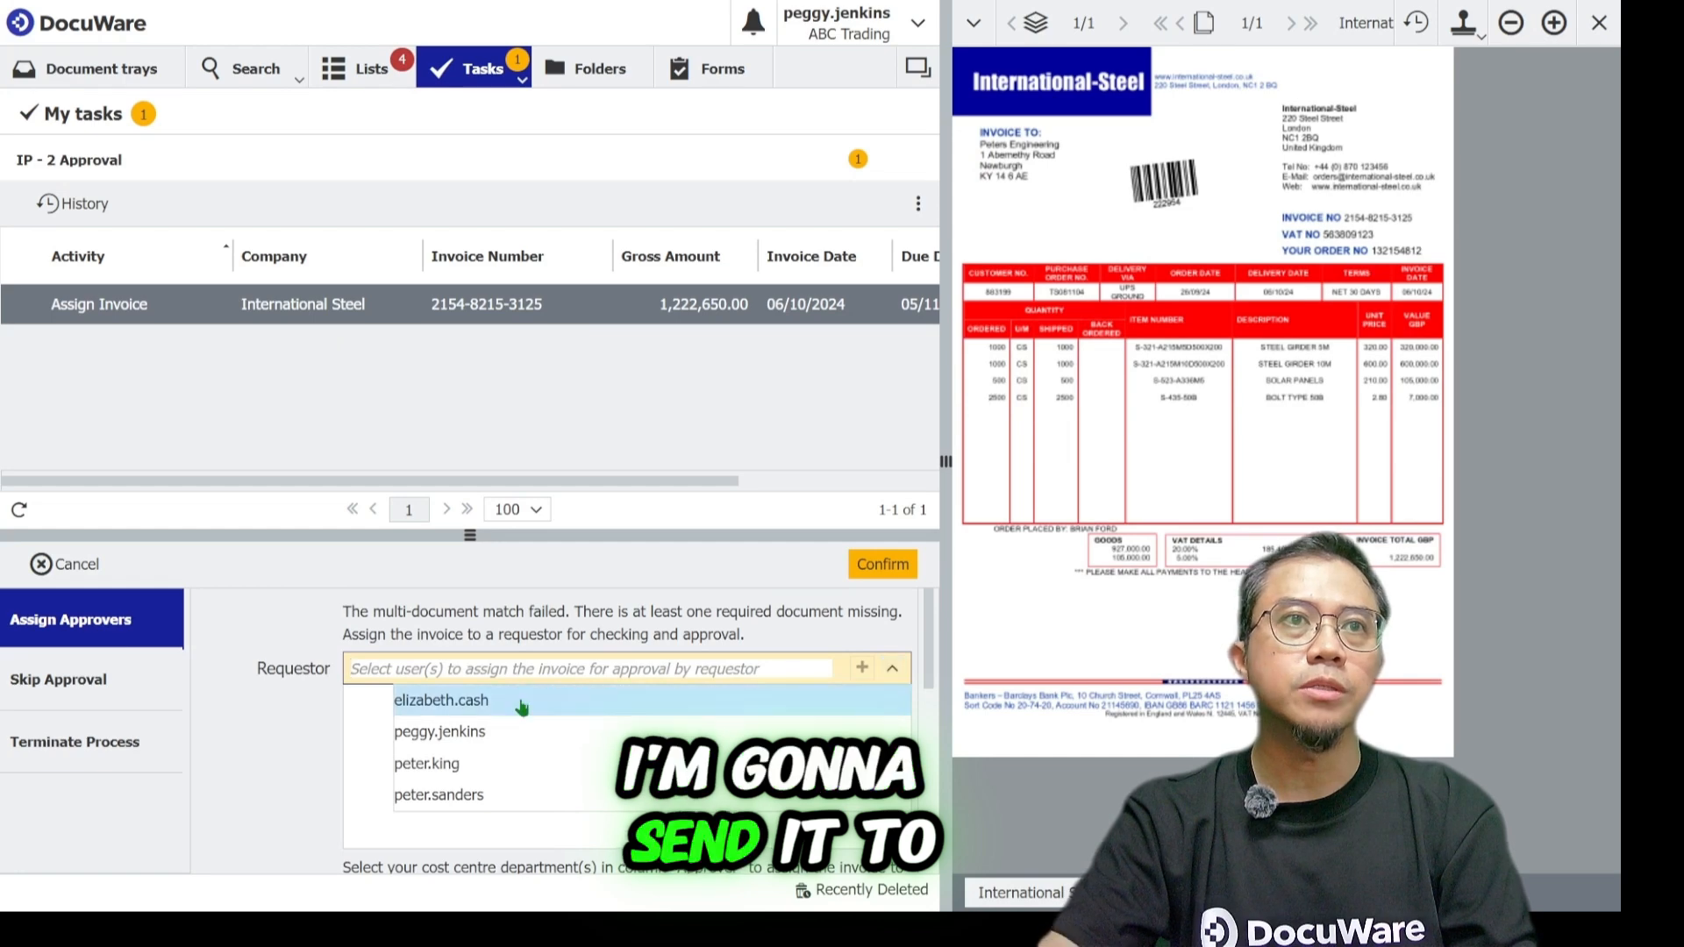
click(523, 701)
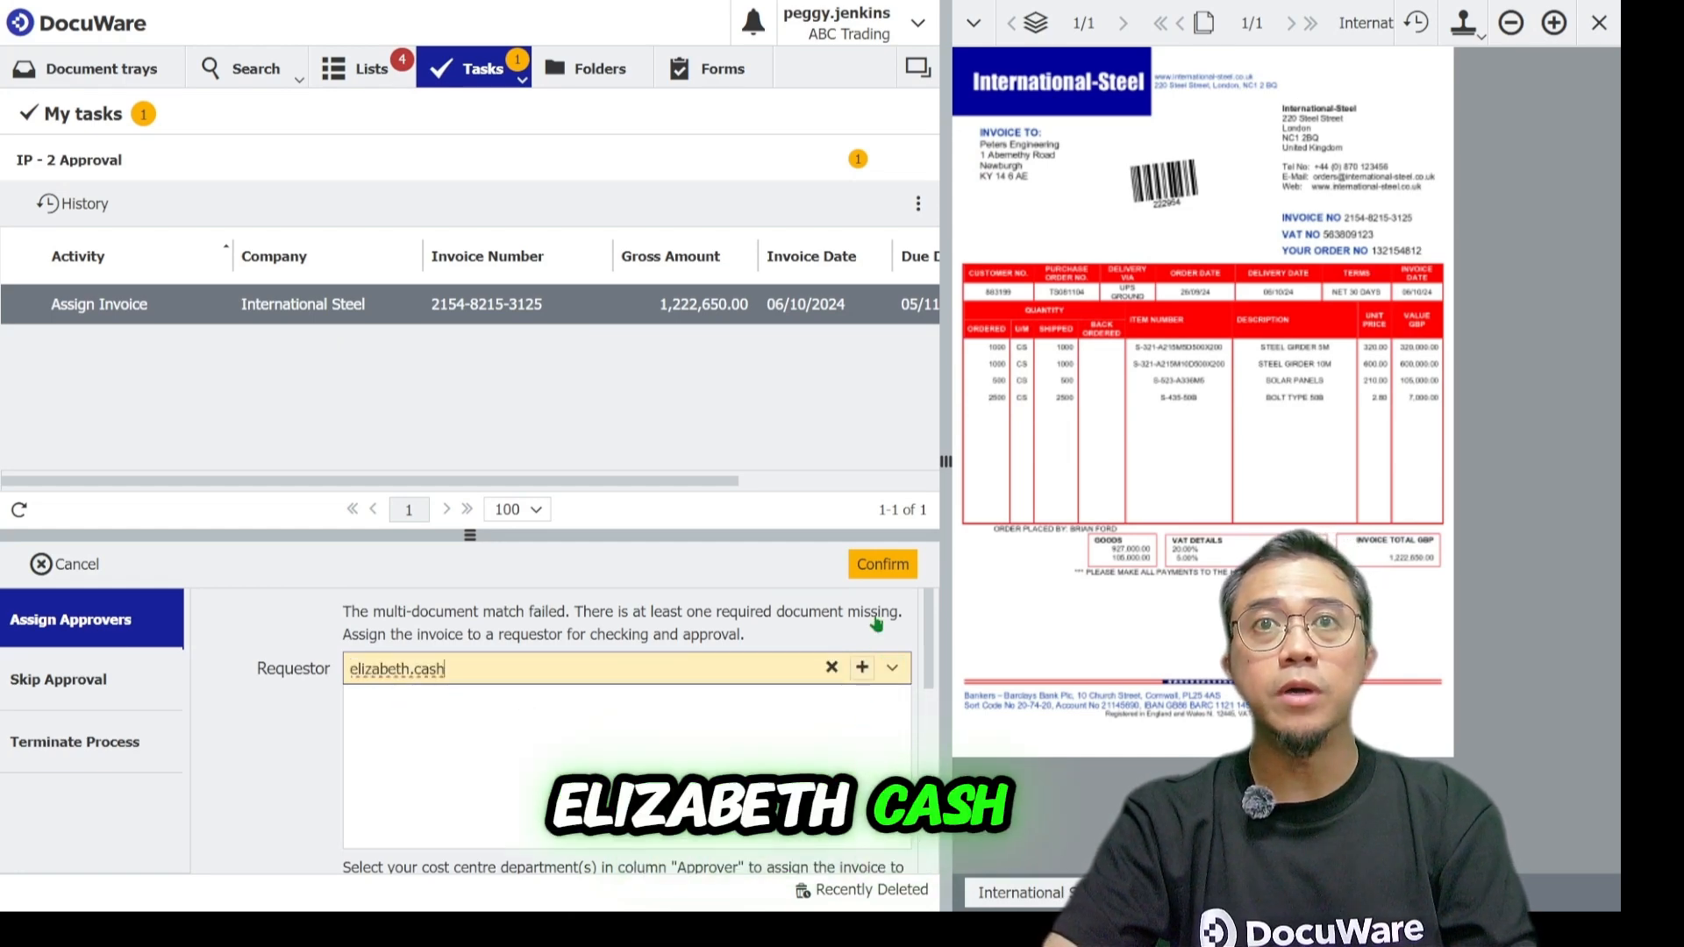
click(885, 566)
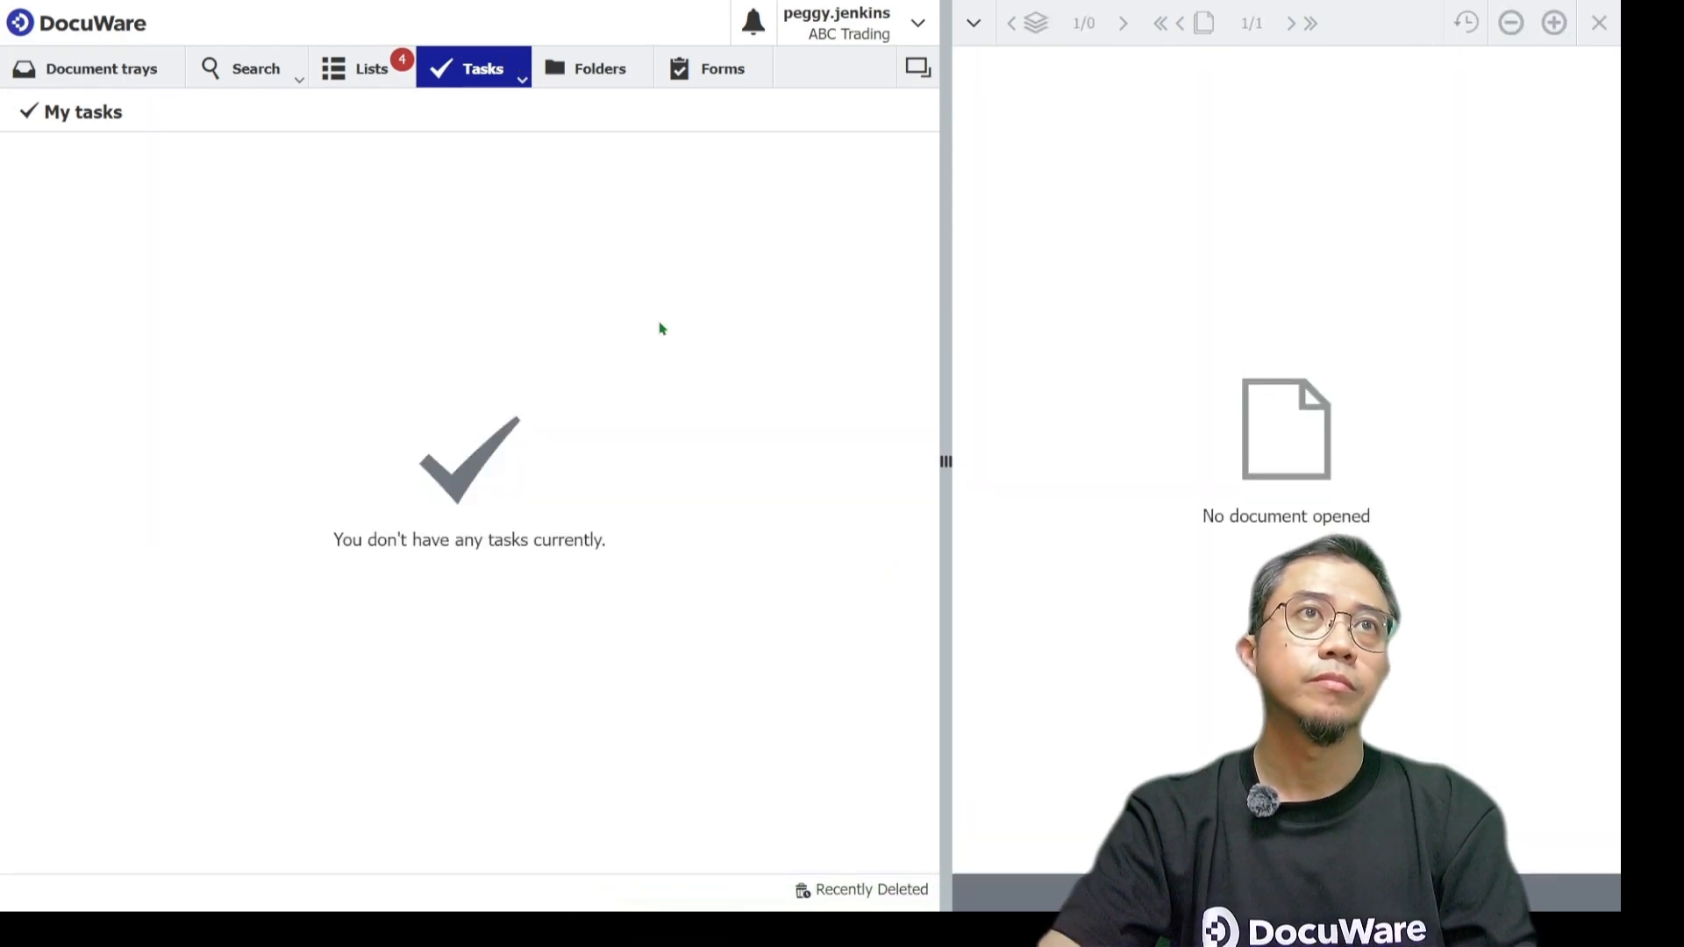
Open the Invoices in Progress list to review the invoice statuses.
click(384, 79)
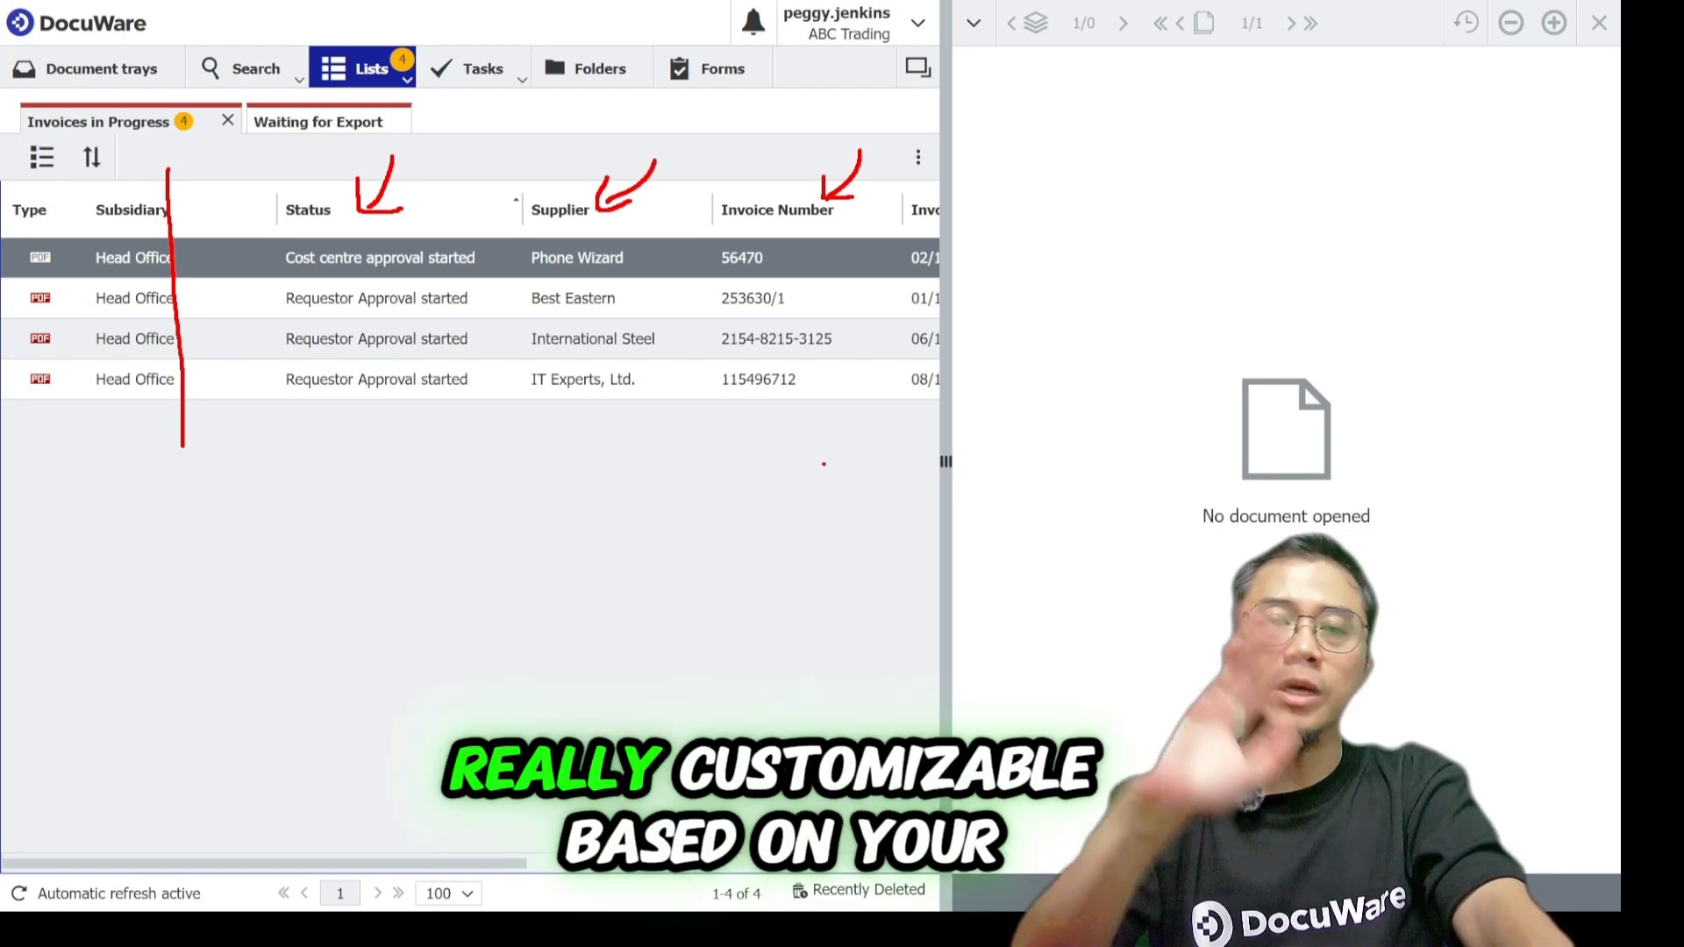
key(Escape)
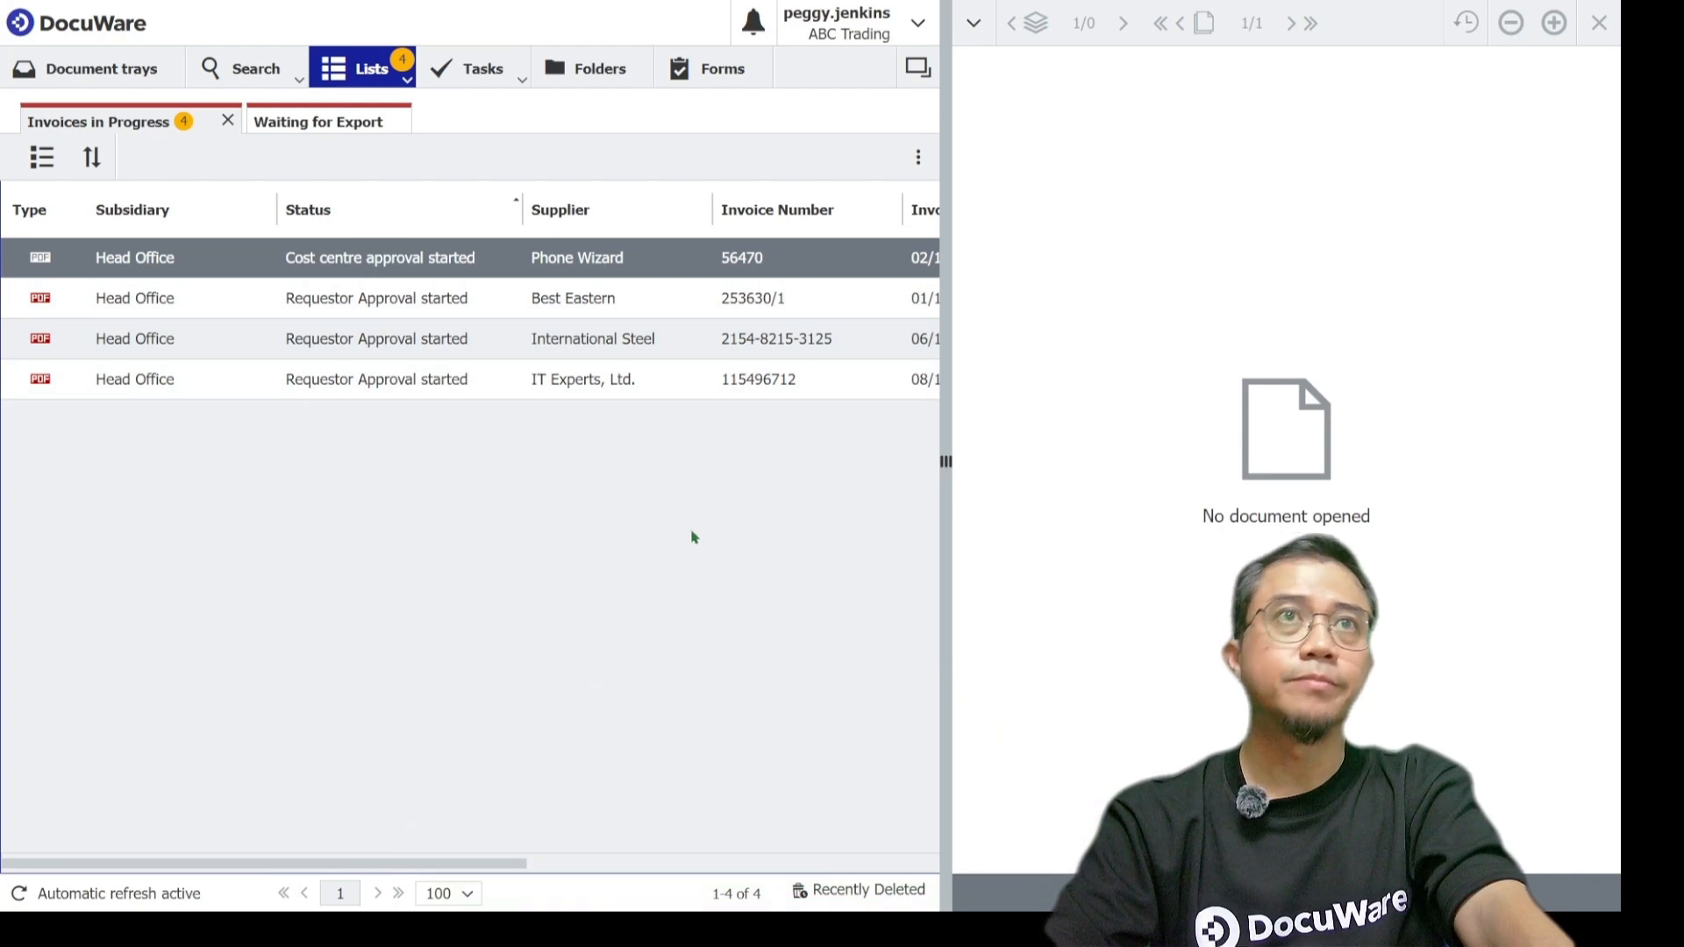
Log out and log back in as the requestor user with the saved username and password.
click(867, 21)
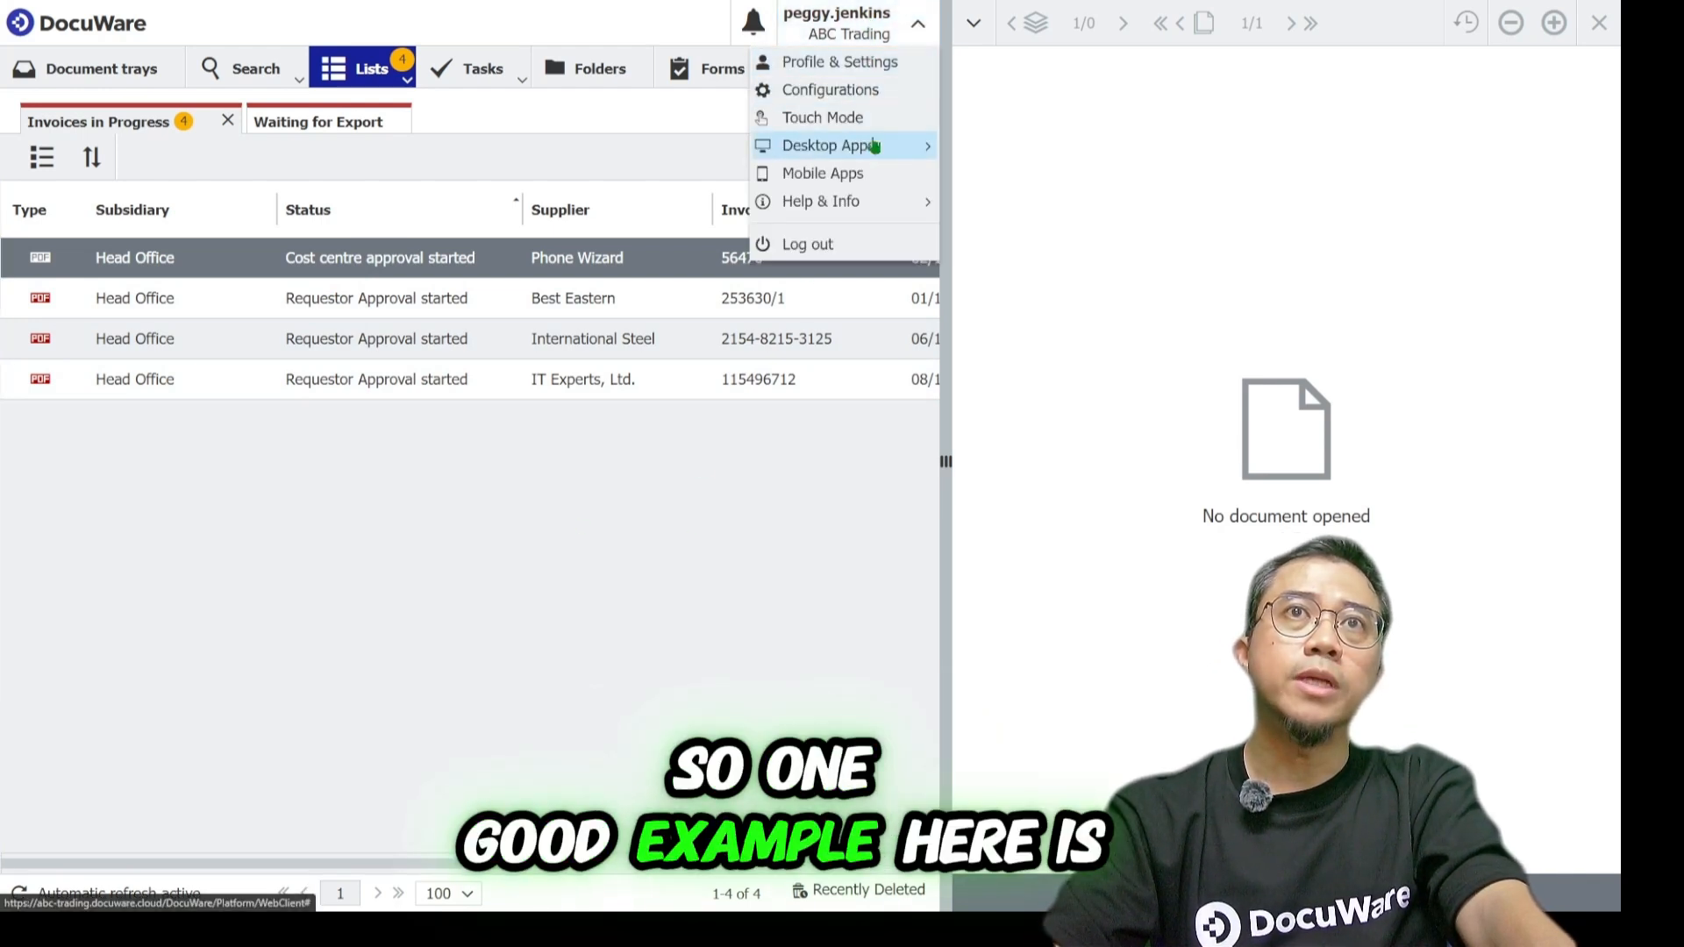
click(853, 244)
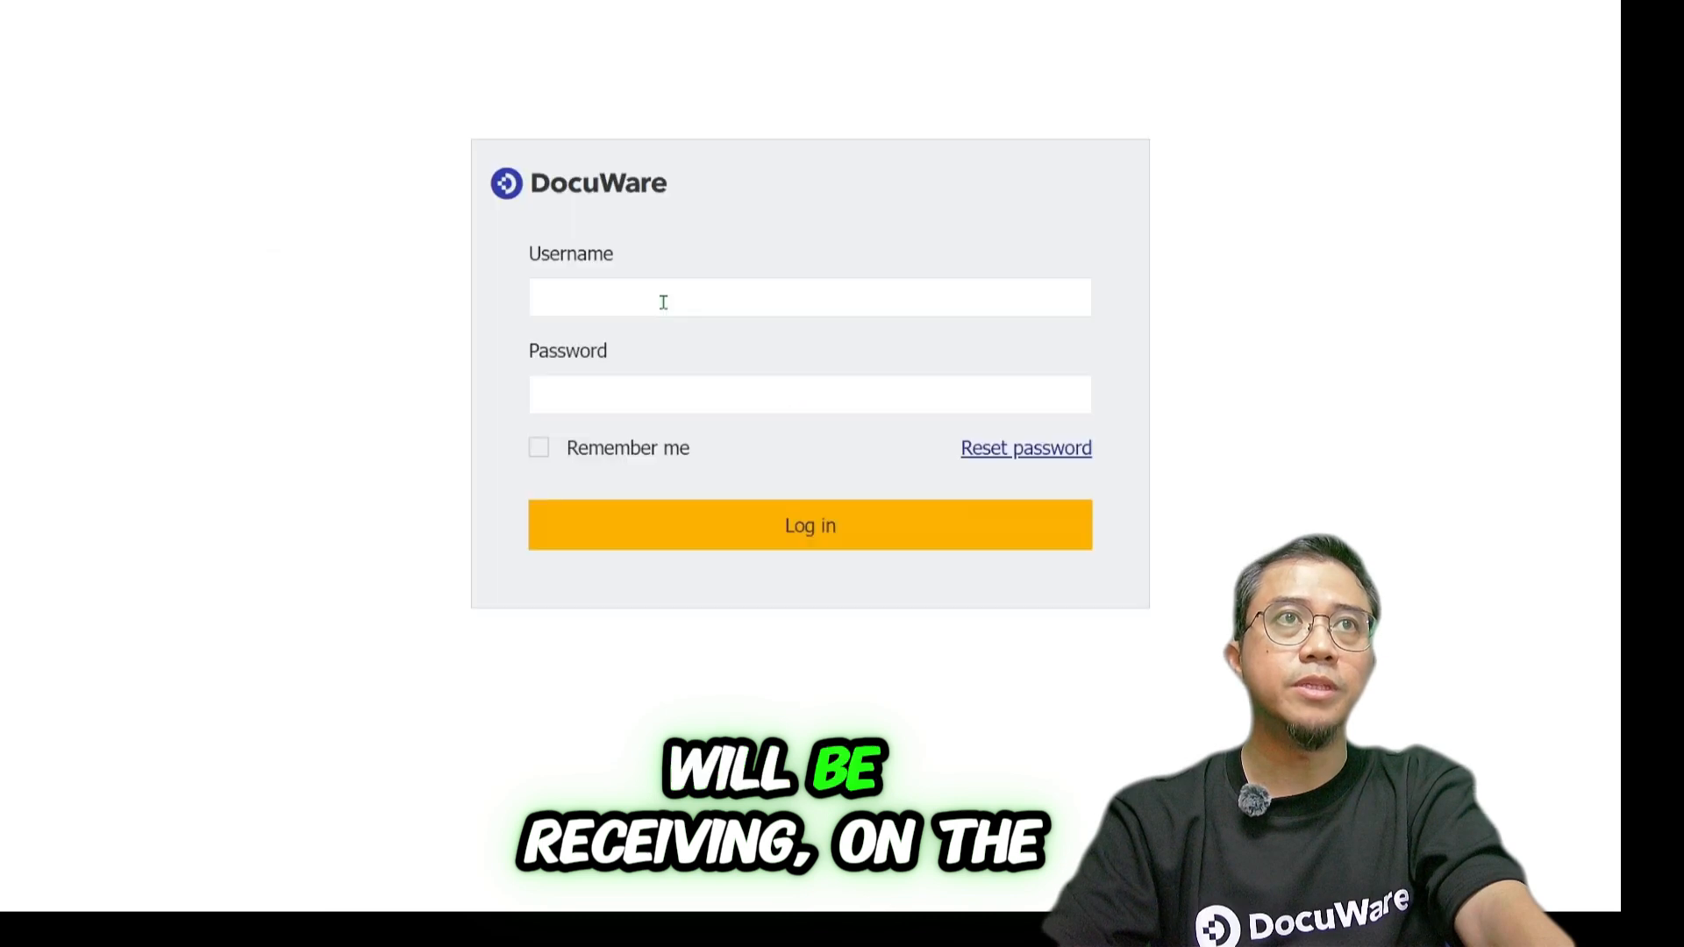
click(673, 303)
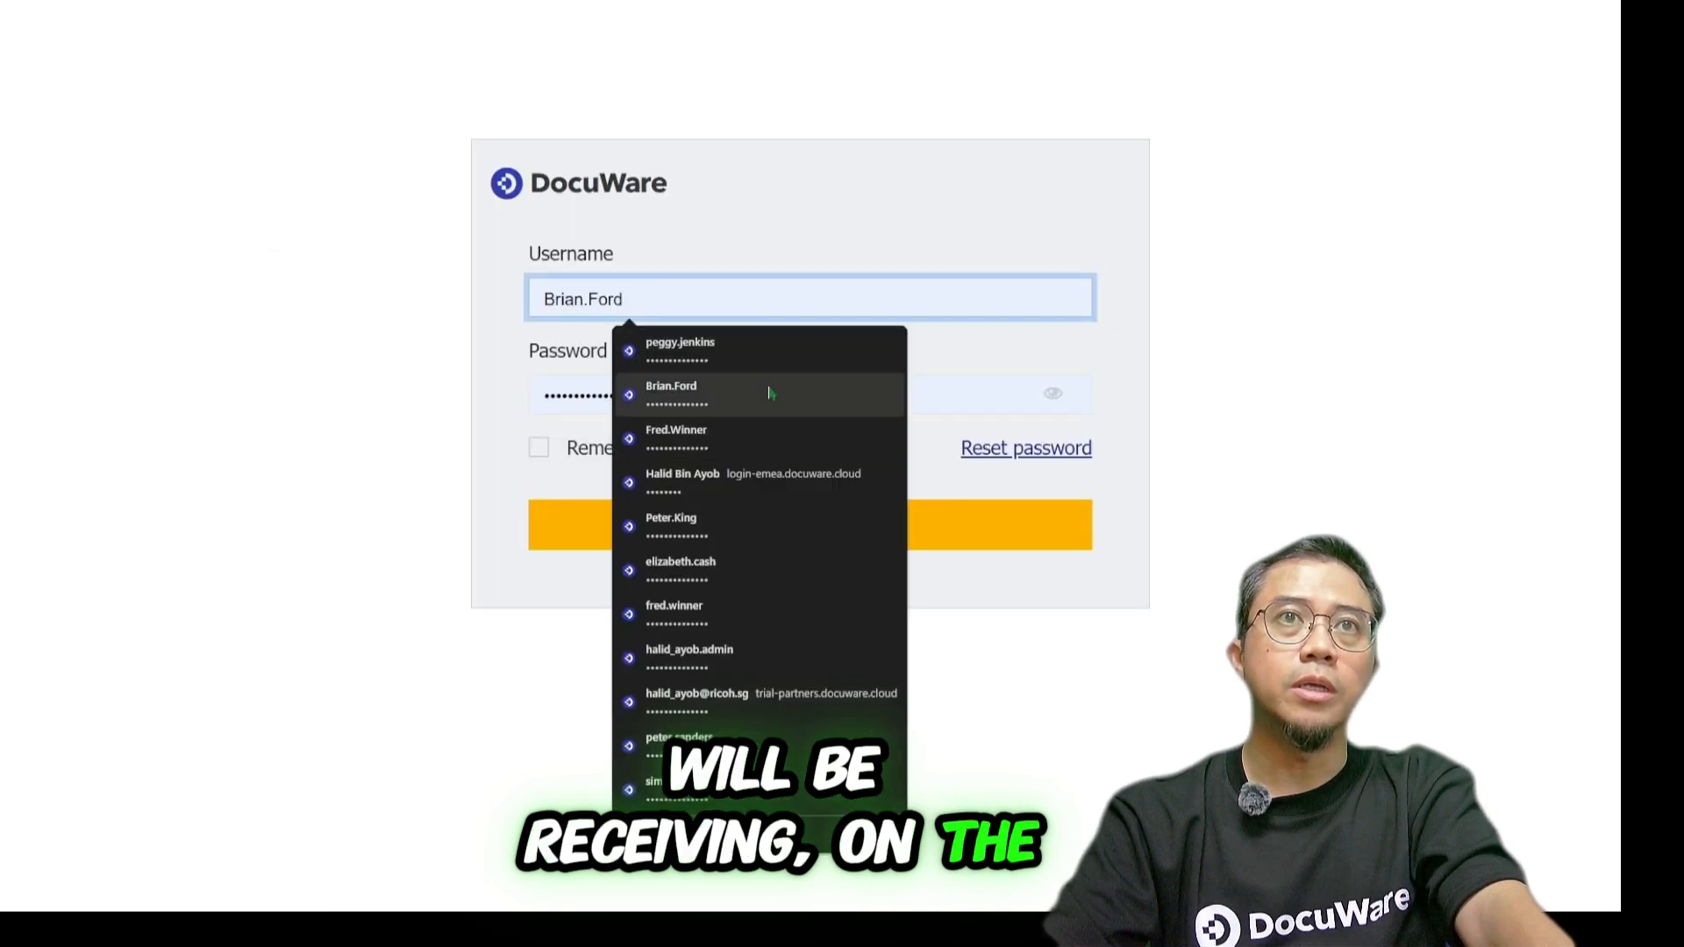
click(753, 583)
click(880, 526)
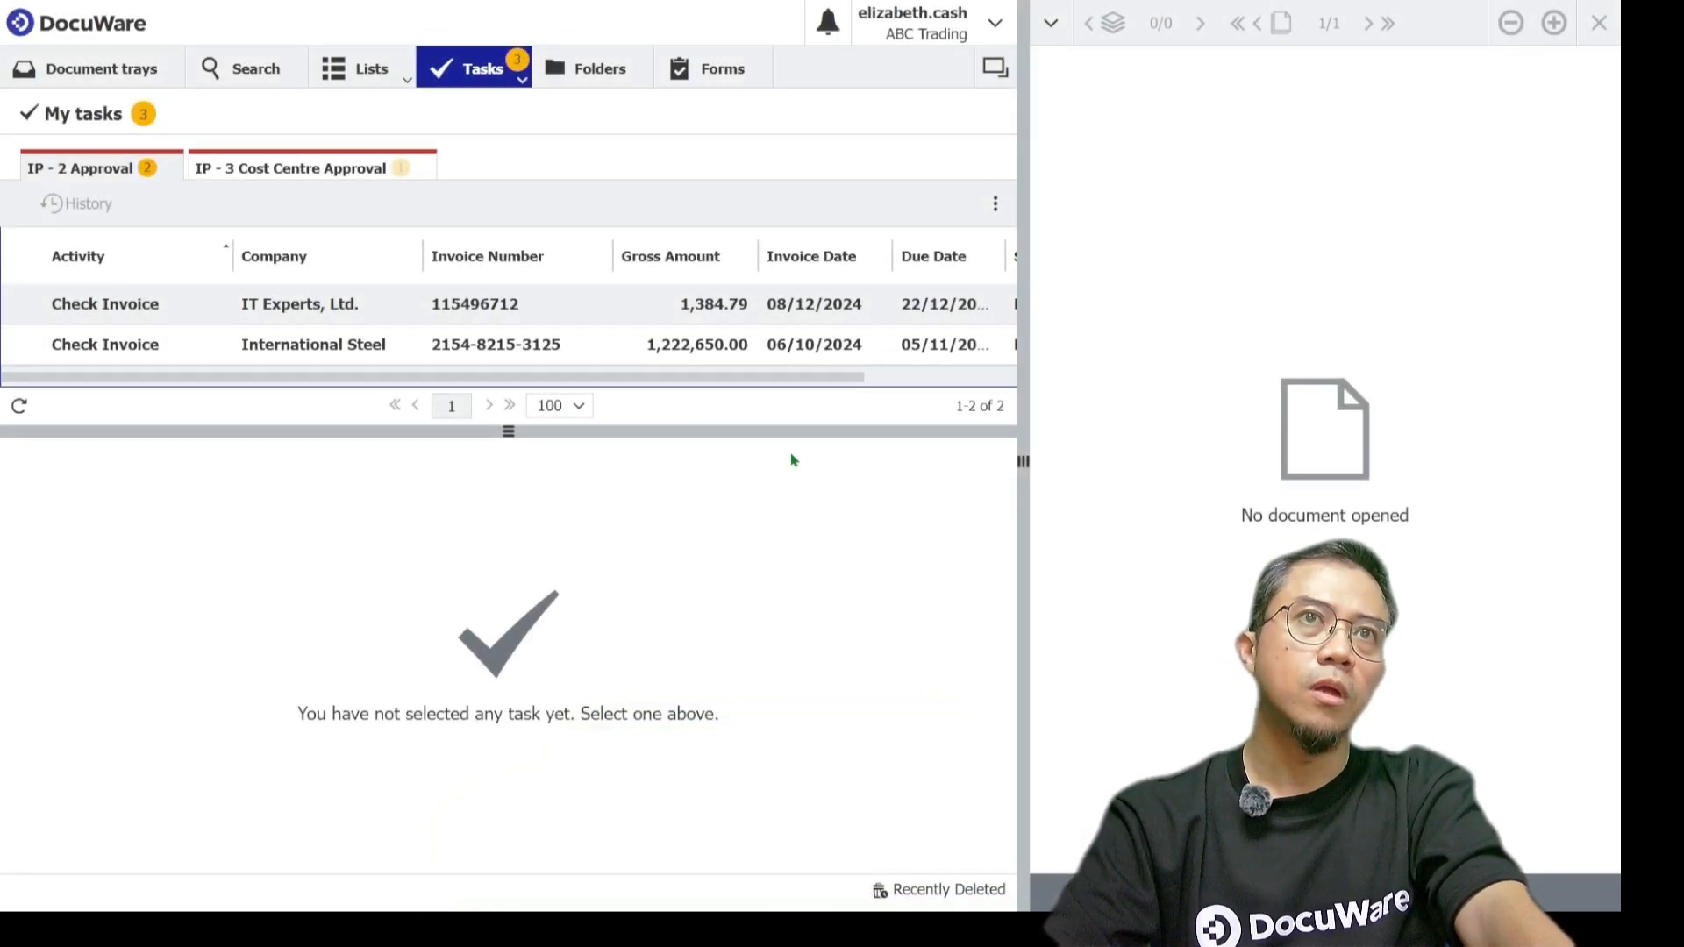
In IP - 3 Cost Centre Approval, approve the Phone Wizard Check Invoice task.
drag(774, 431, 772, 523)
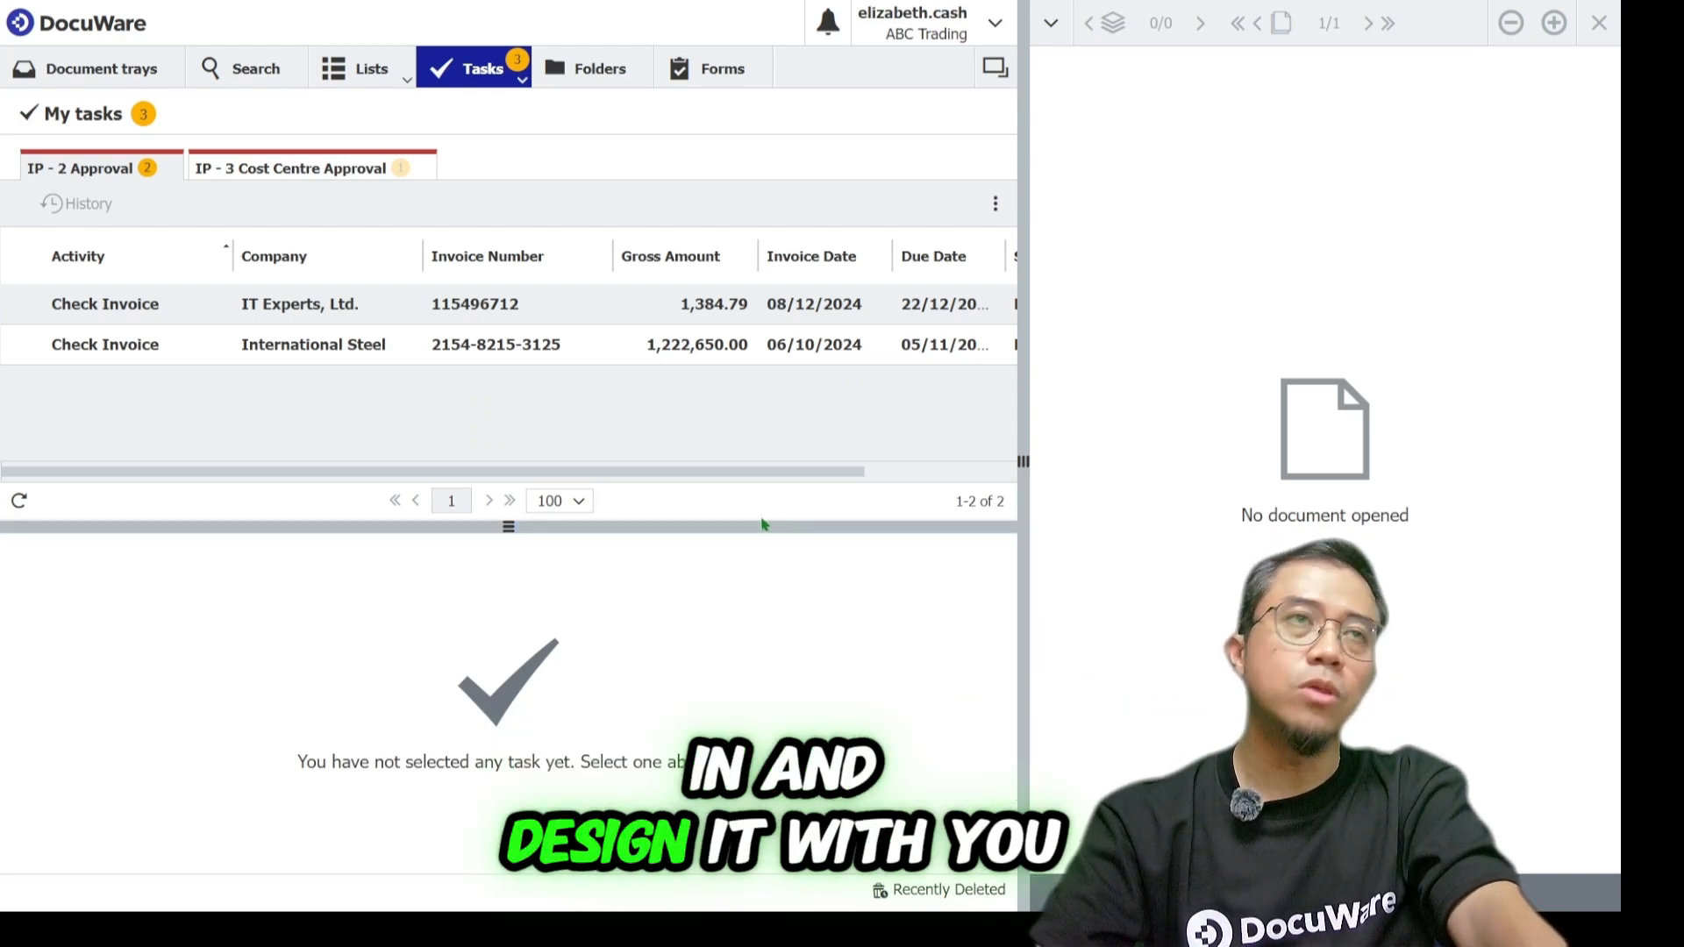
click(282, 174)
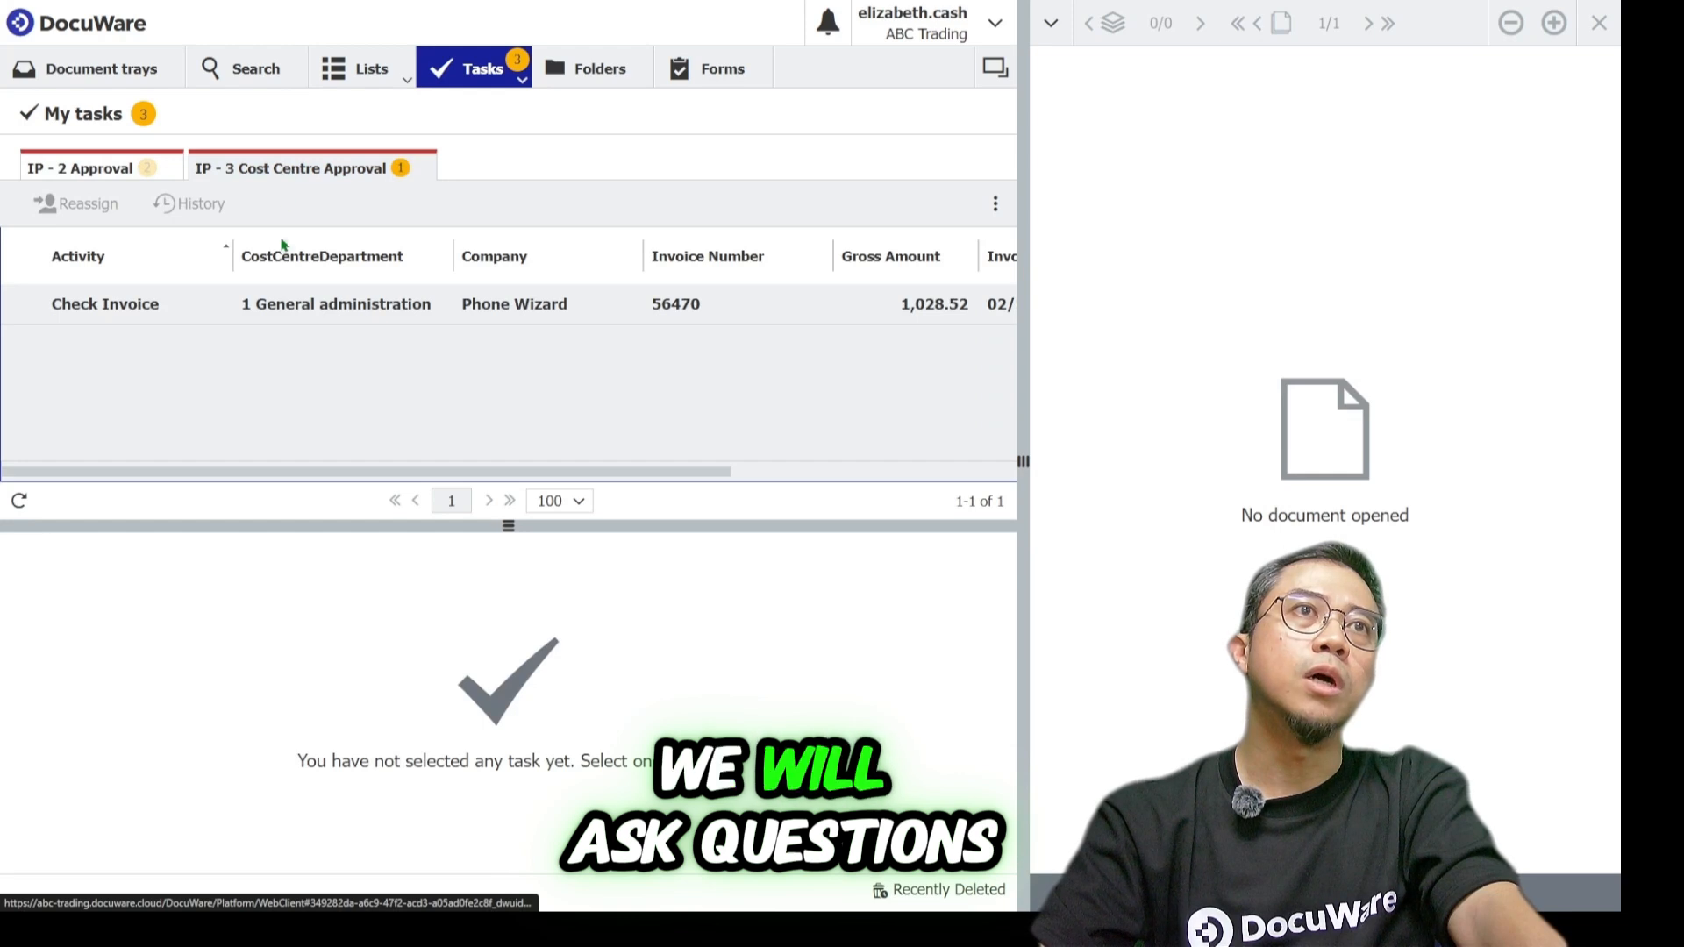
click(263, 314)
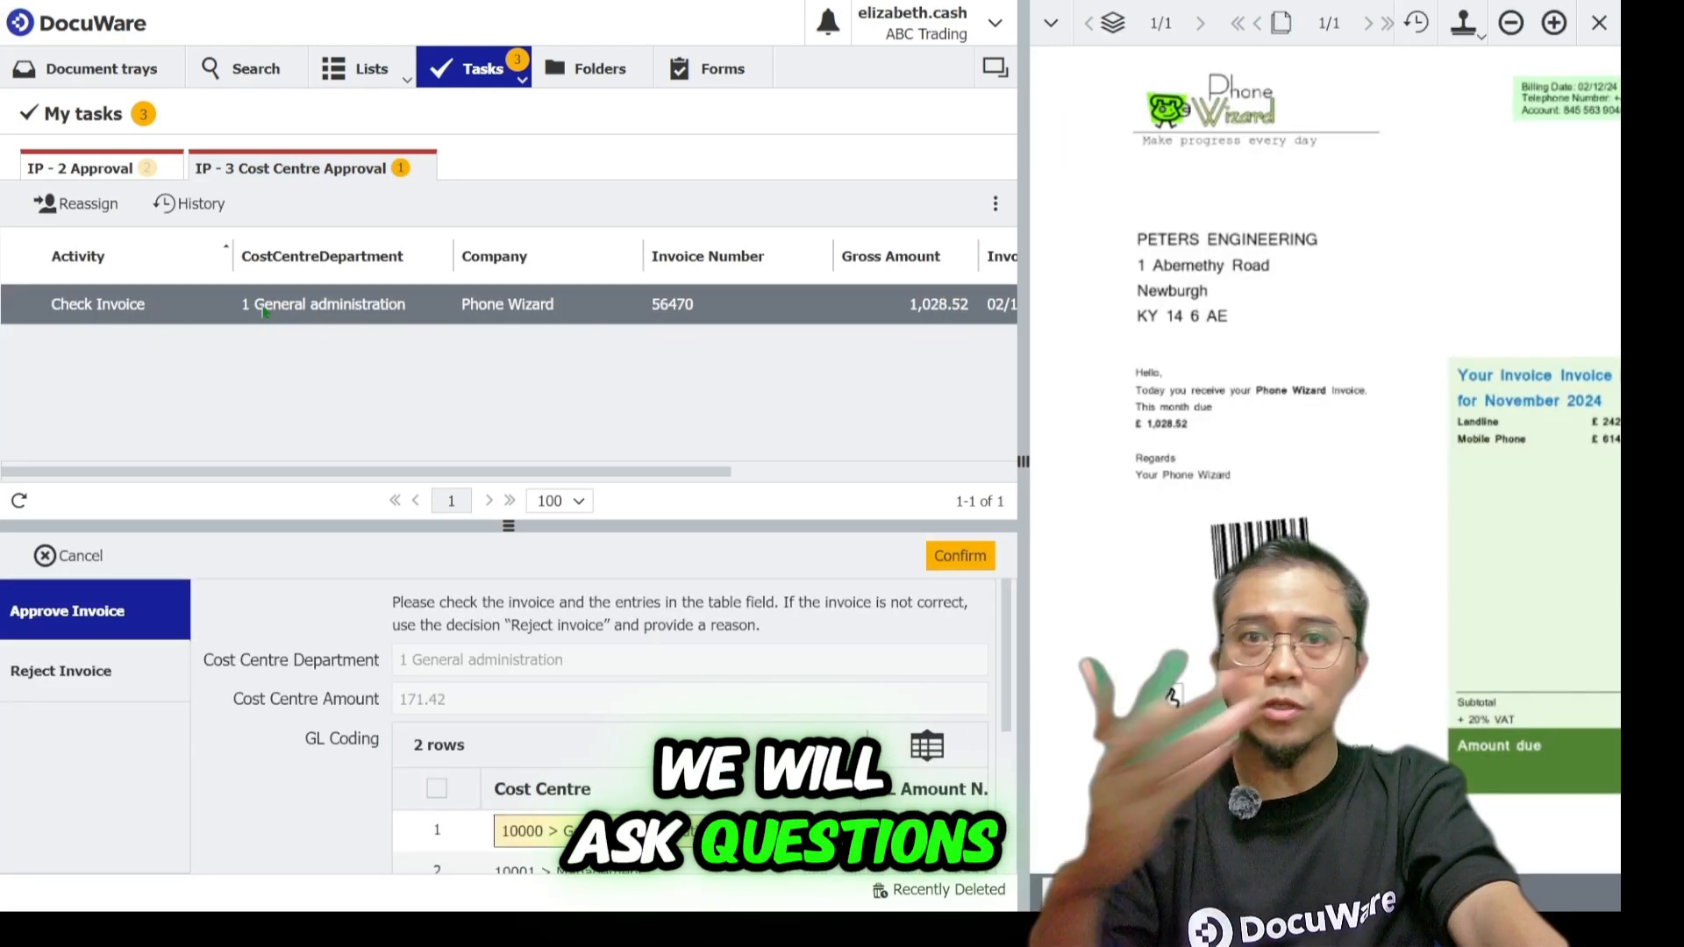
drag(466, 524, 481, 422)
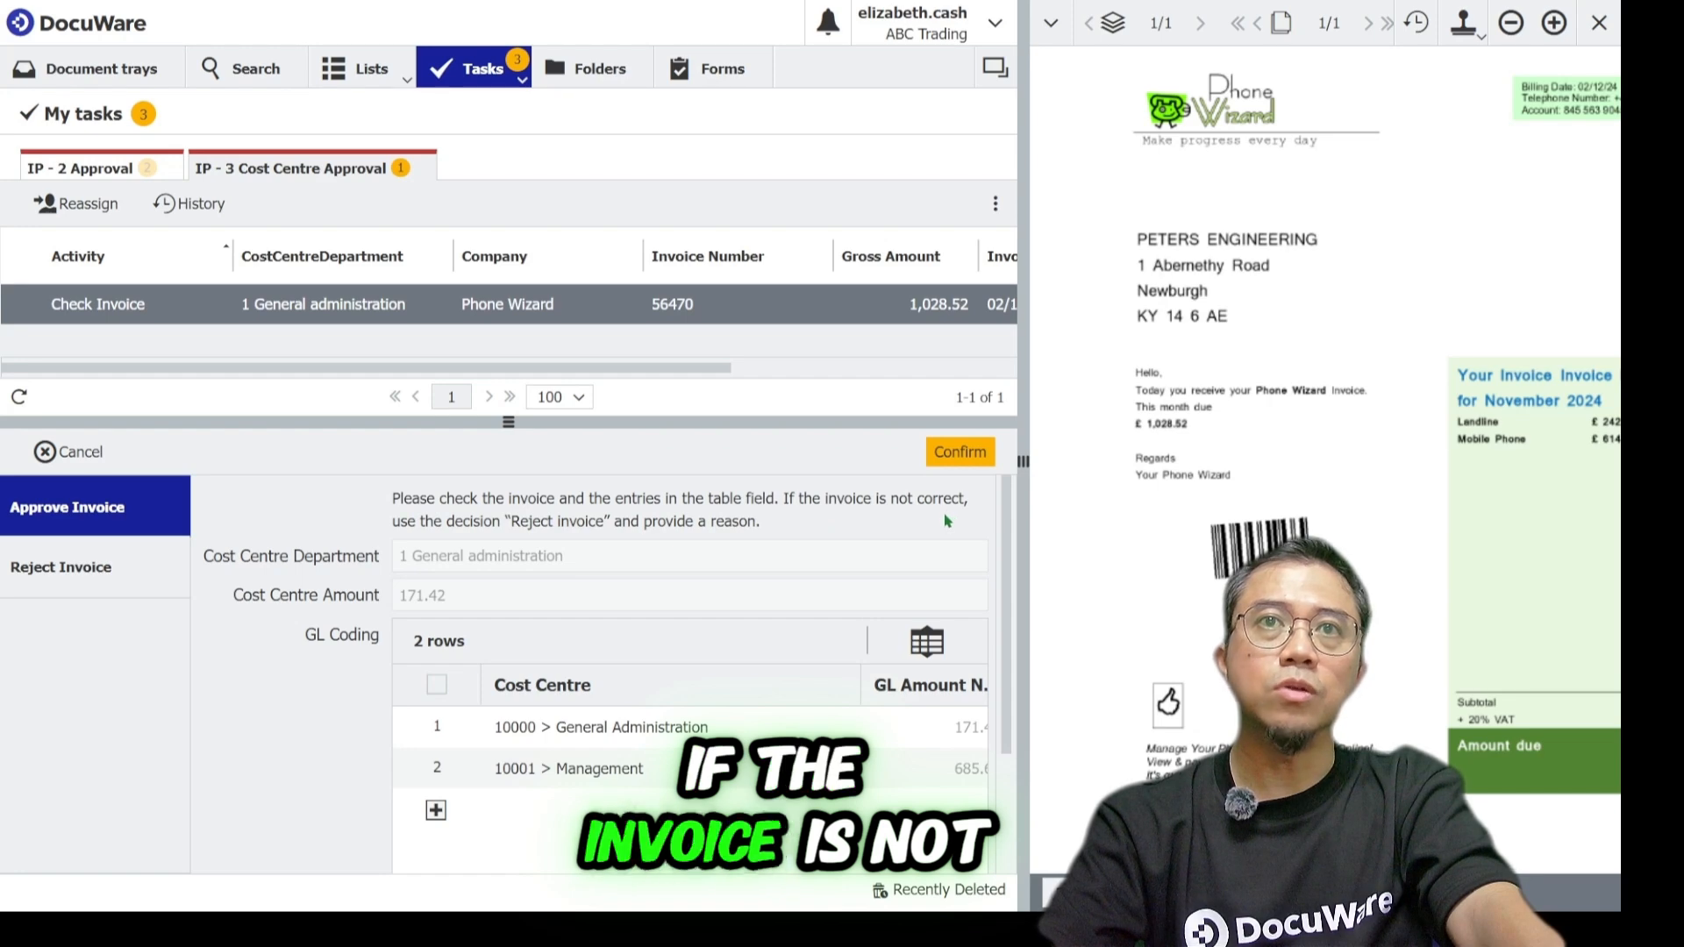
click(960, 454)
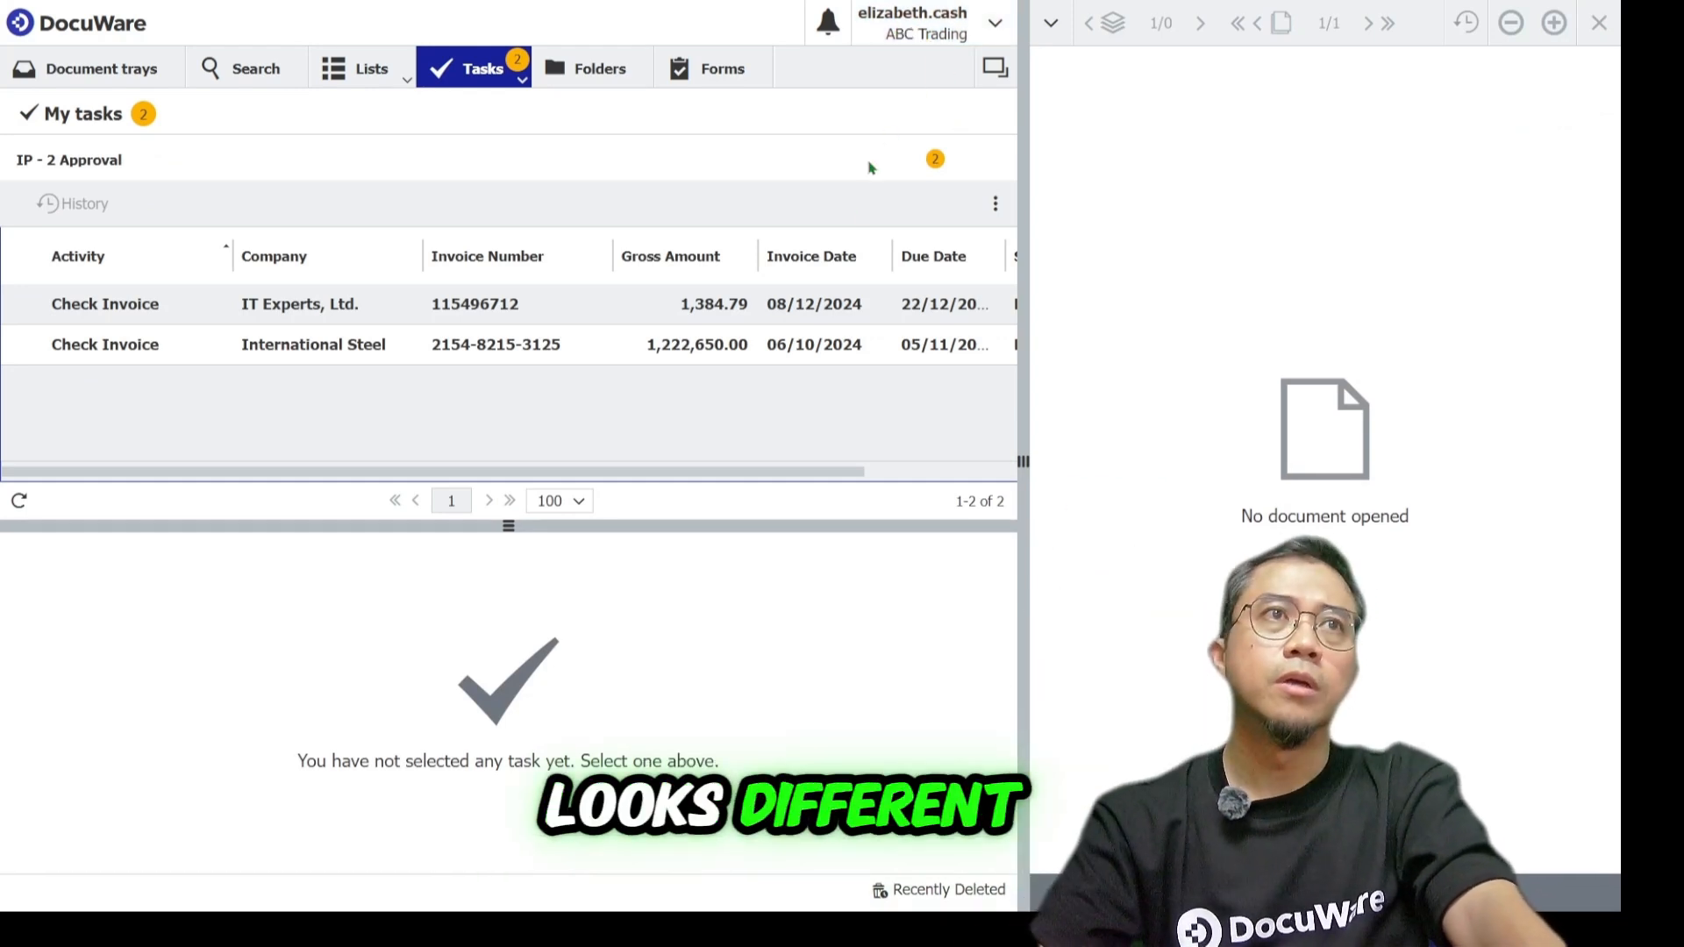
Approve the IT Experts Check Invoice task with the comment ok.
click(568, 310)
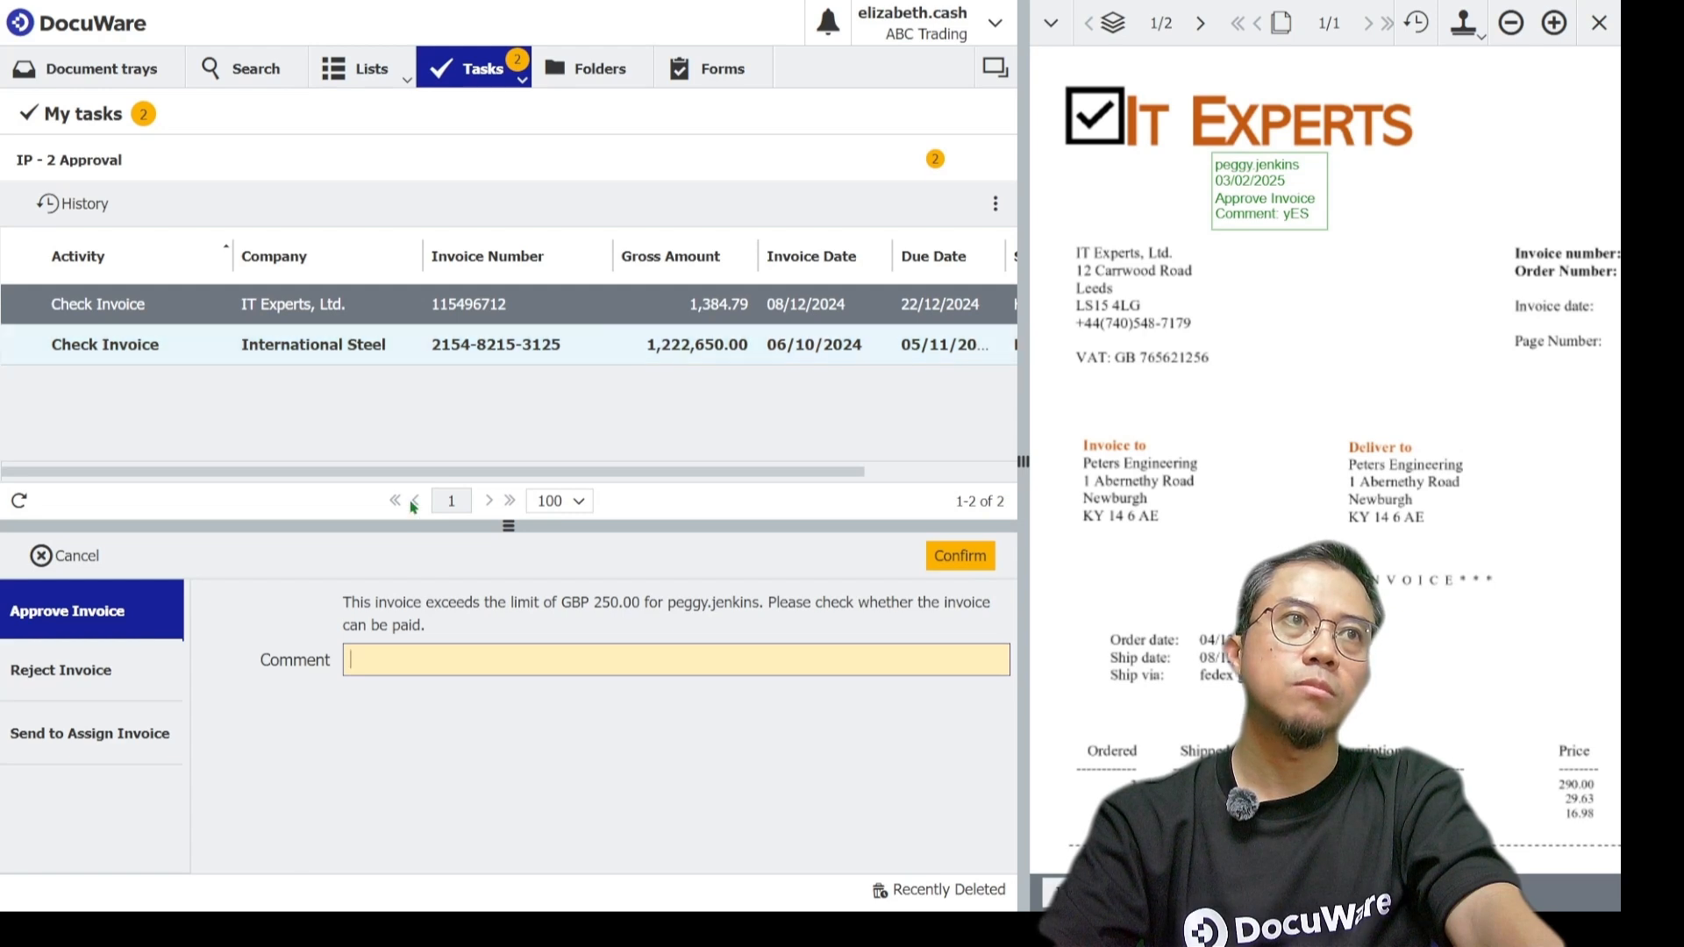
text(ok)
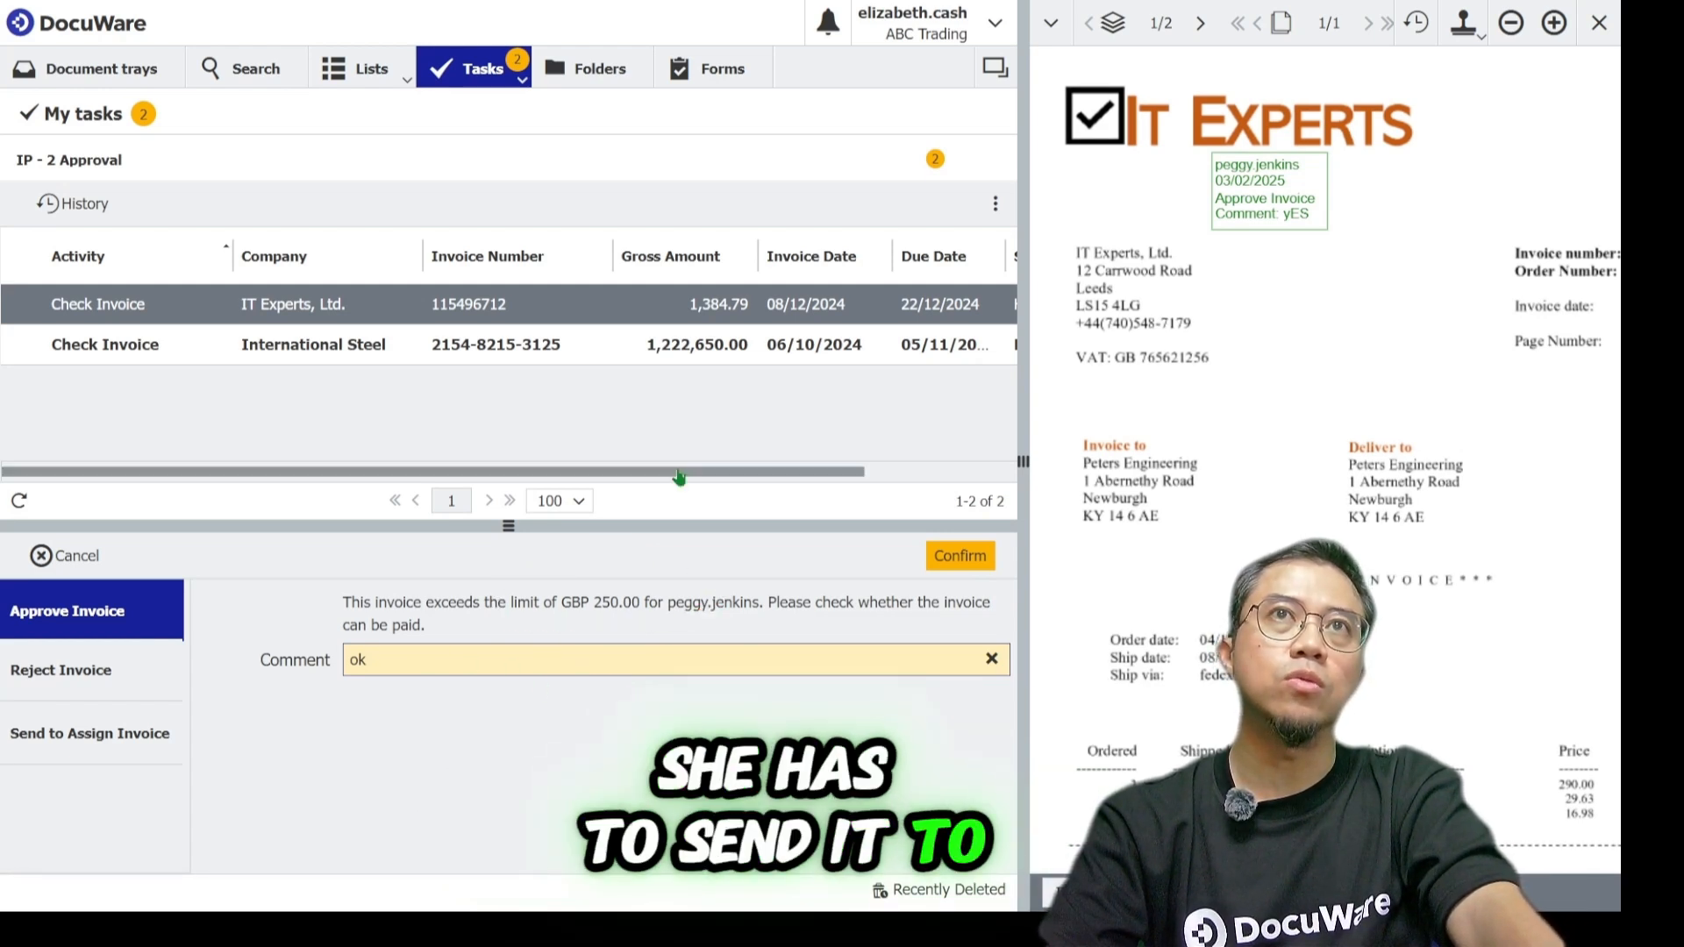
click(969, 555)
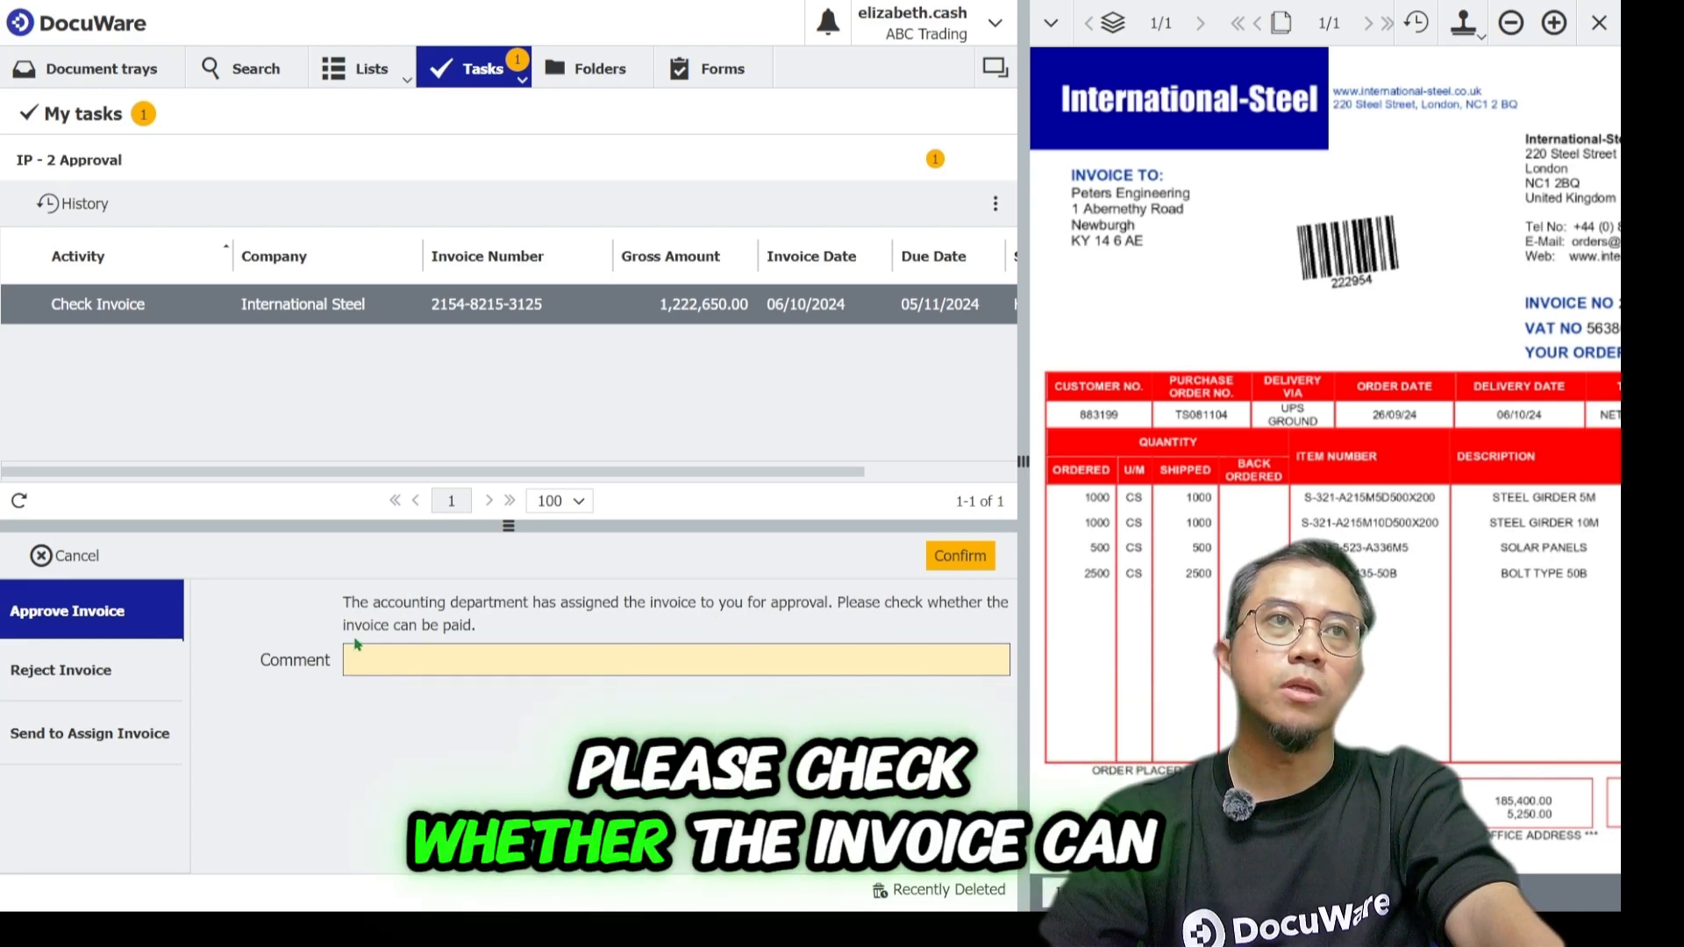
Approve the International Steel Check Invoice task with the comment ok.
scroll(1324, 368, down, 1)
scroll(1324, 369, down, 1)
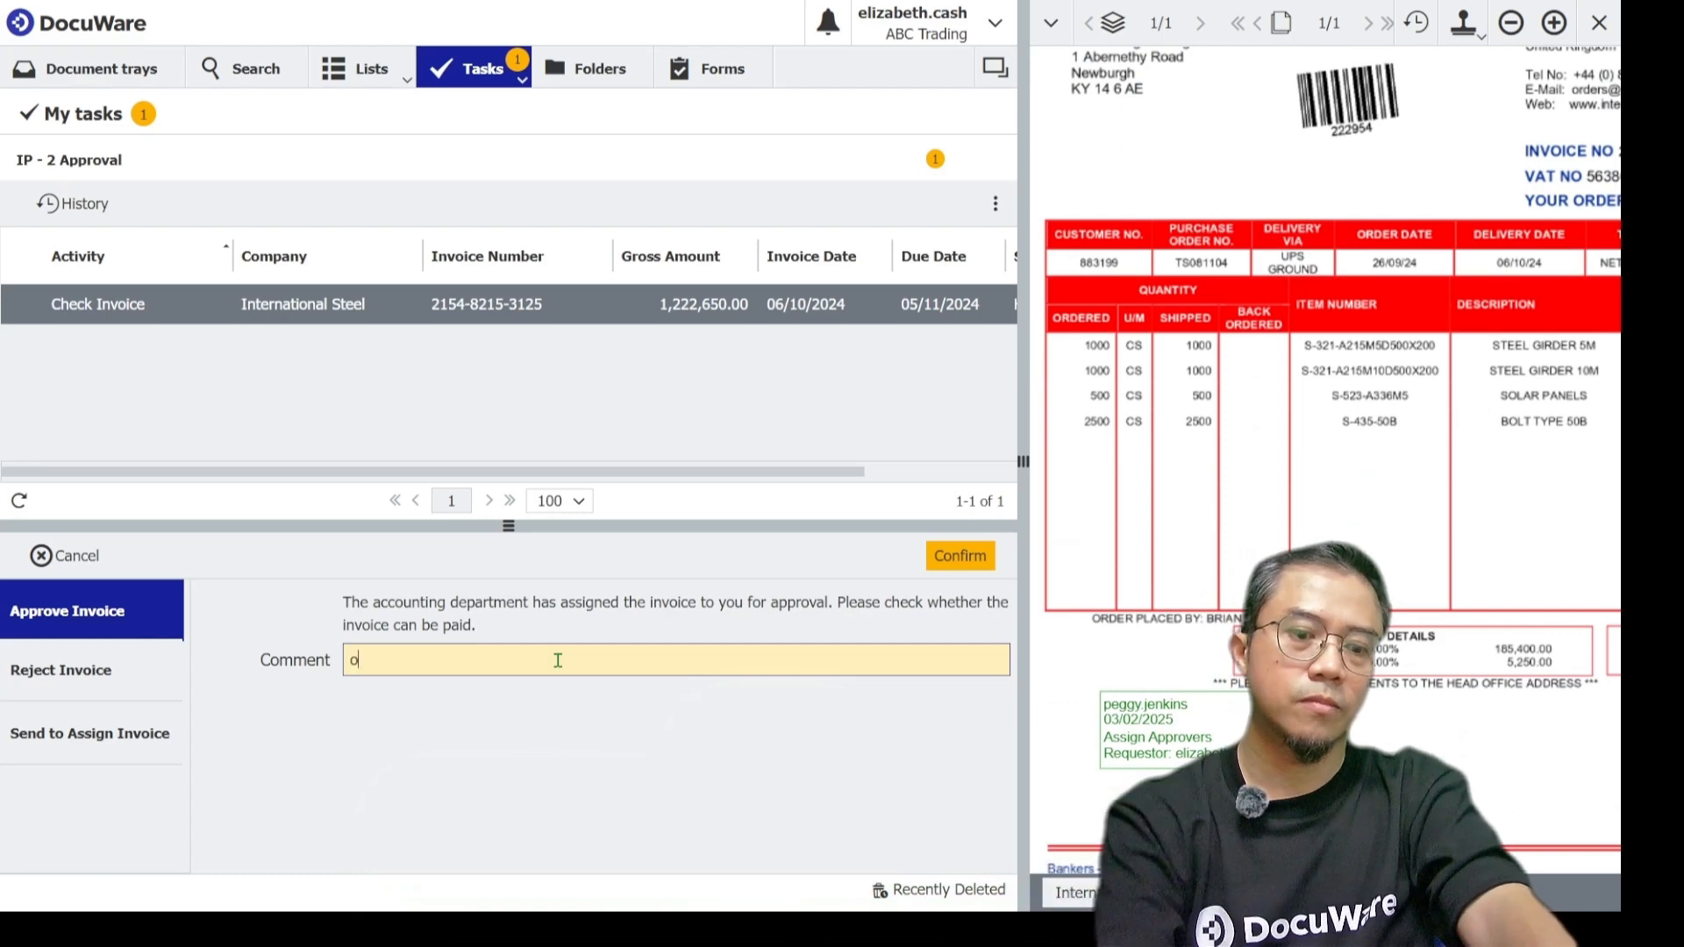
text(ok)
click(941, 556)
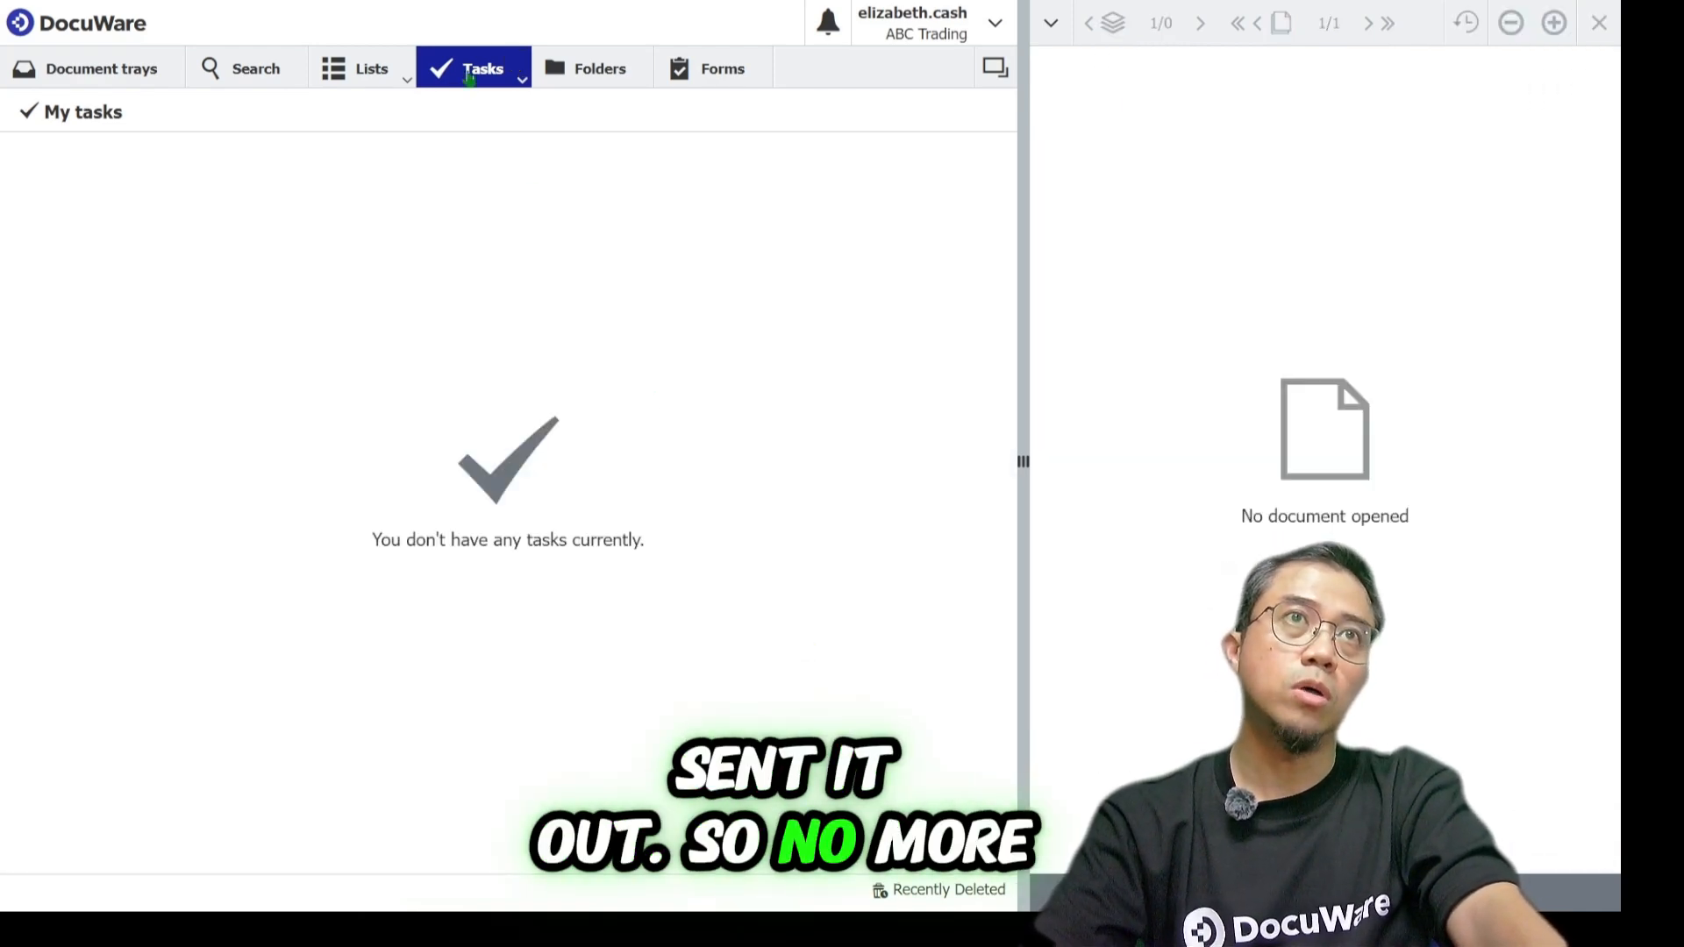
Open the Invoice Approval Duration and Invoices in Progress lists and widen the Status column.
click(368, 70)
click(538, 106)
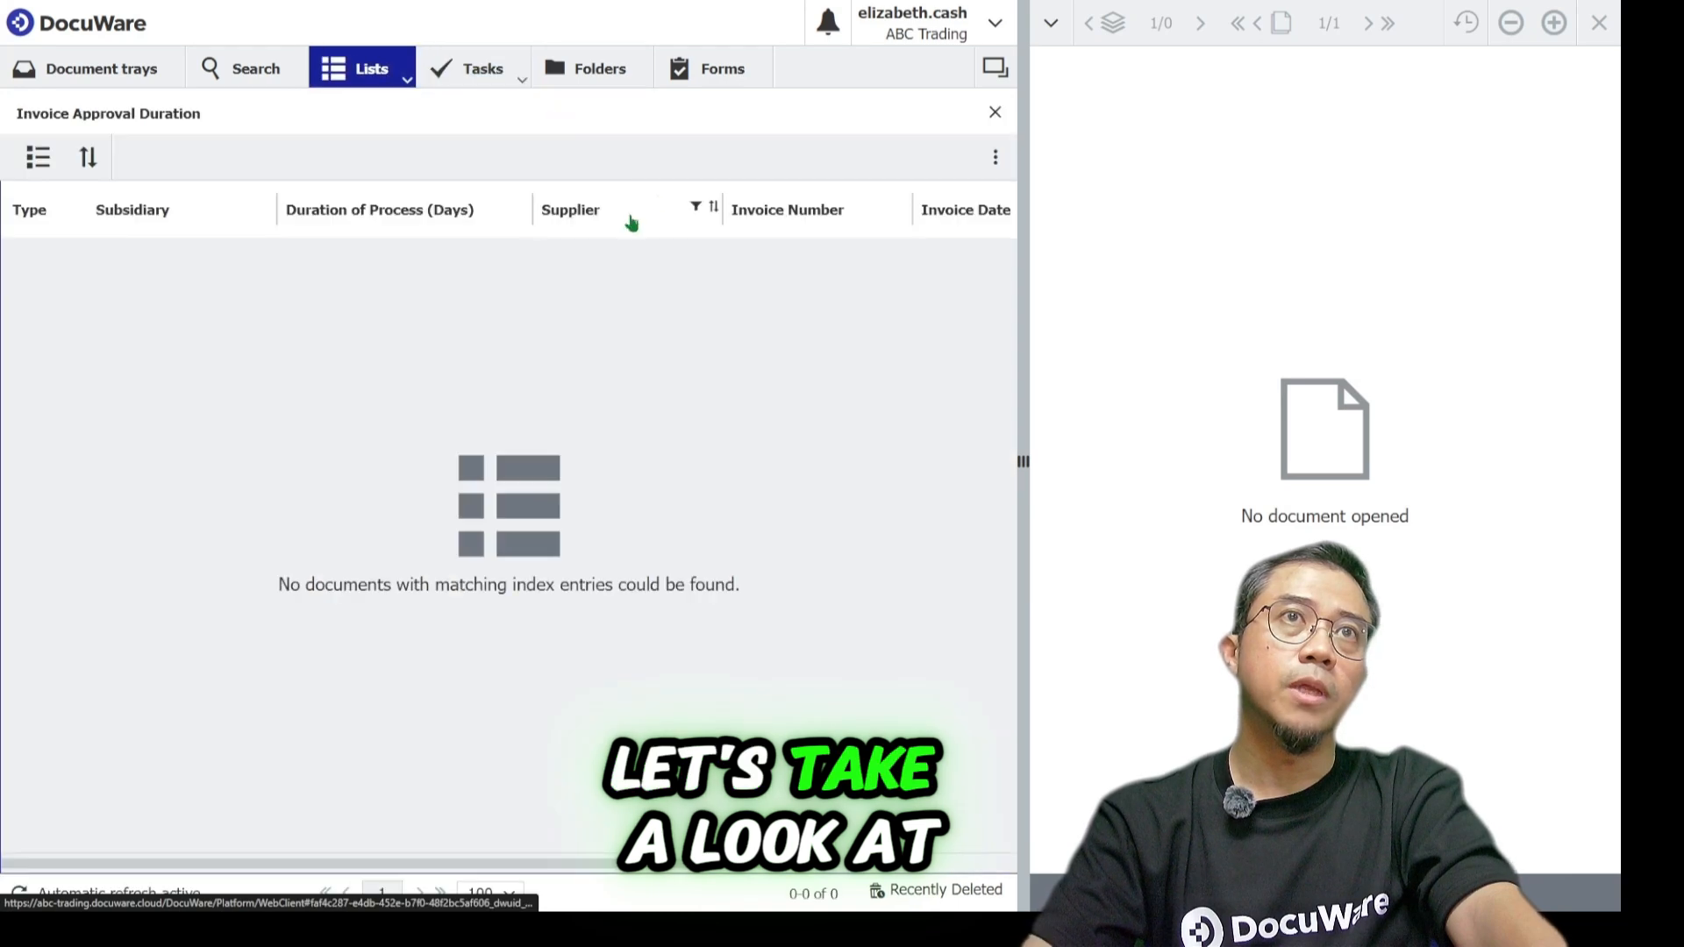
click(368, 70)
click(413, 138)
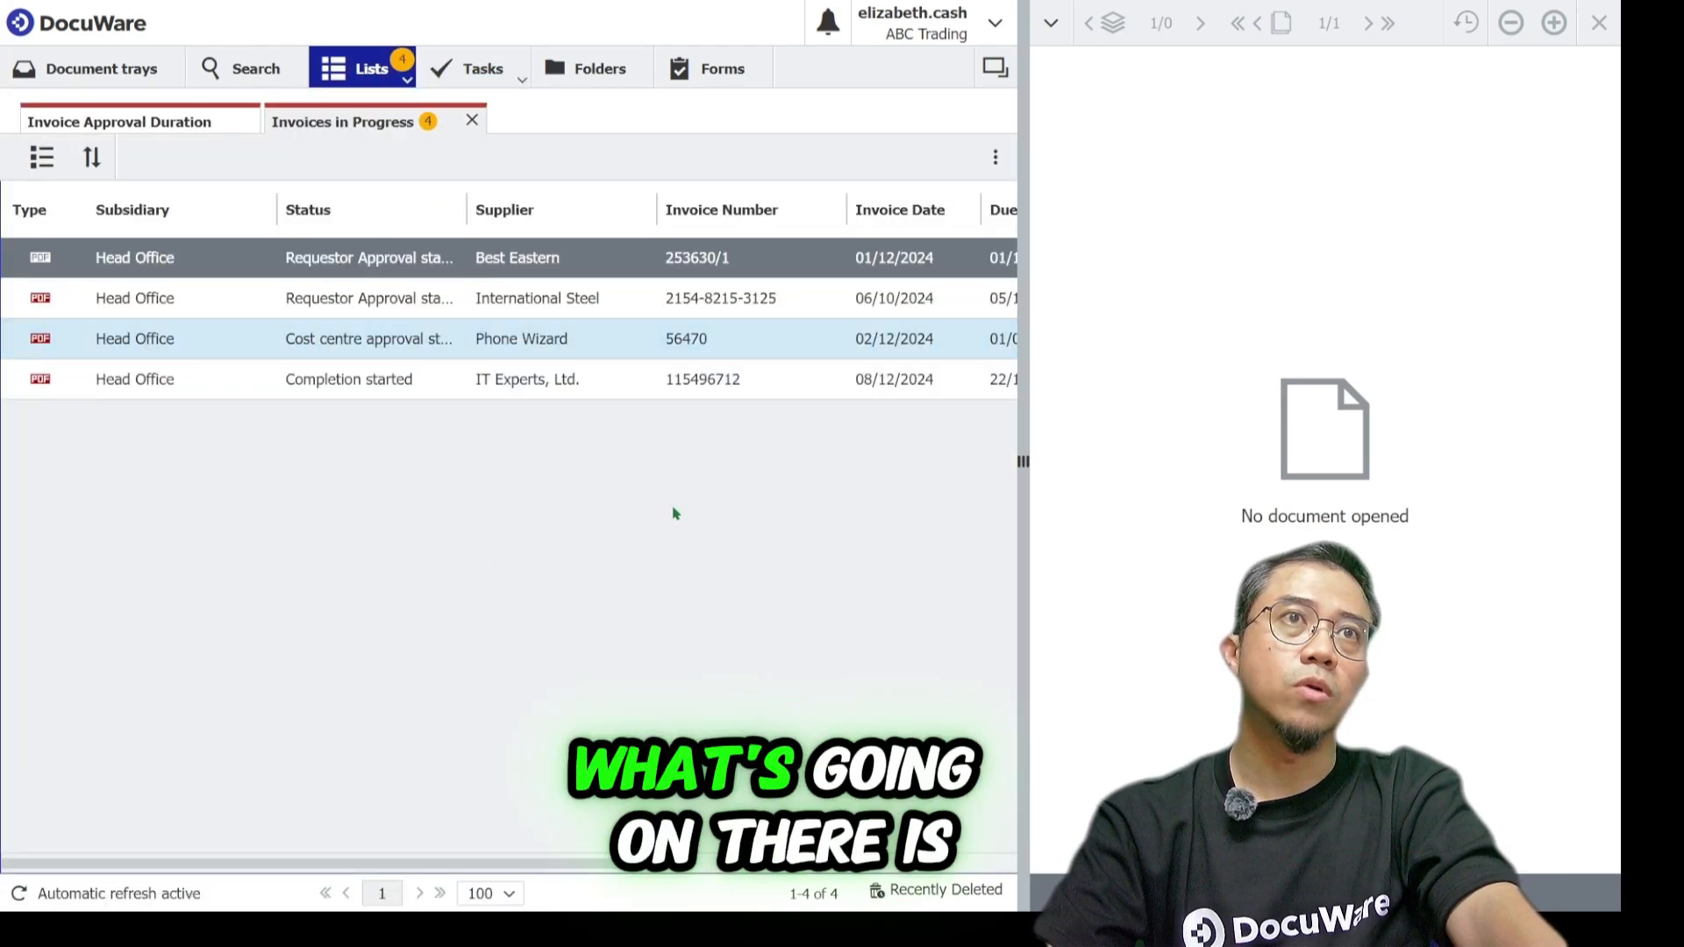
drag(467, 211, 564, 210)
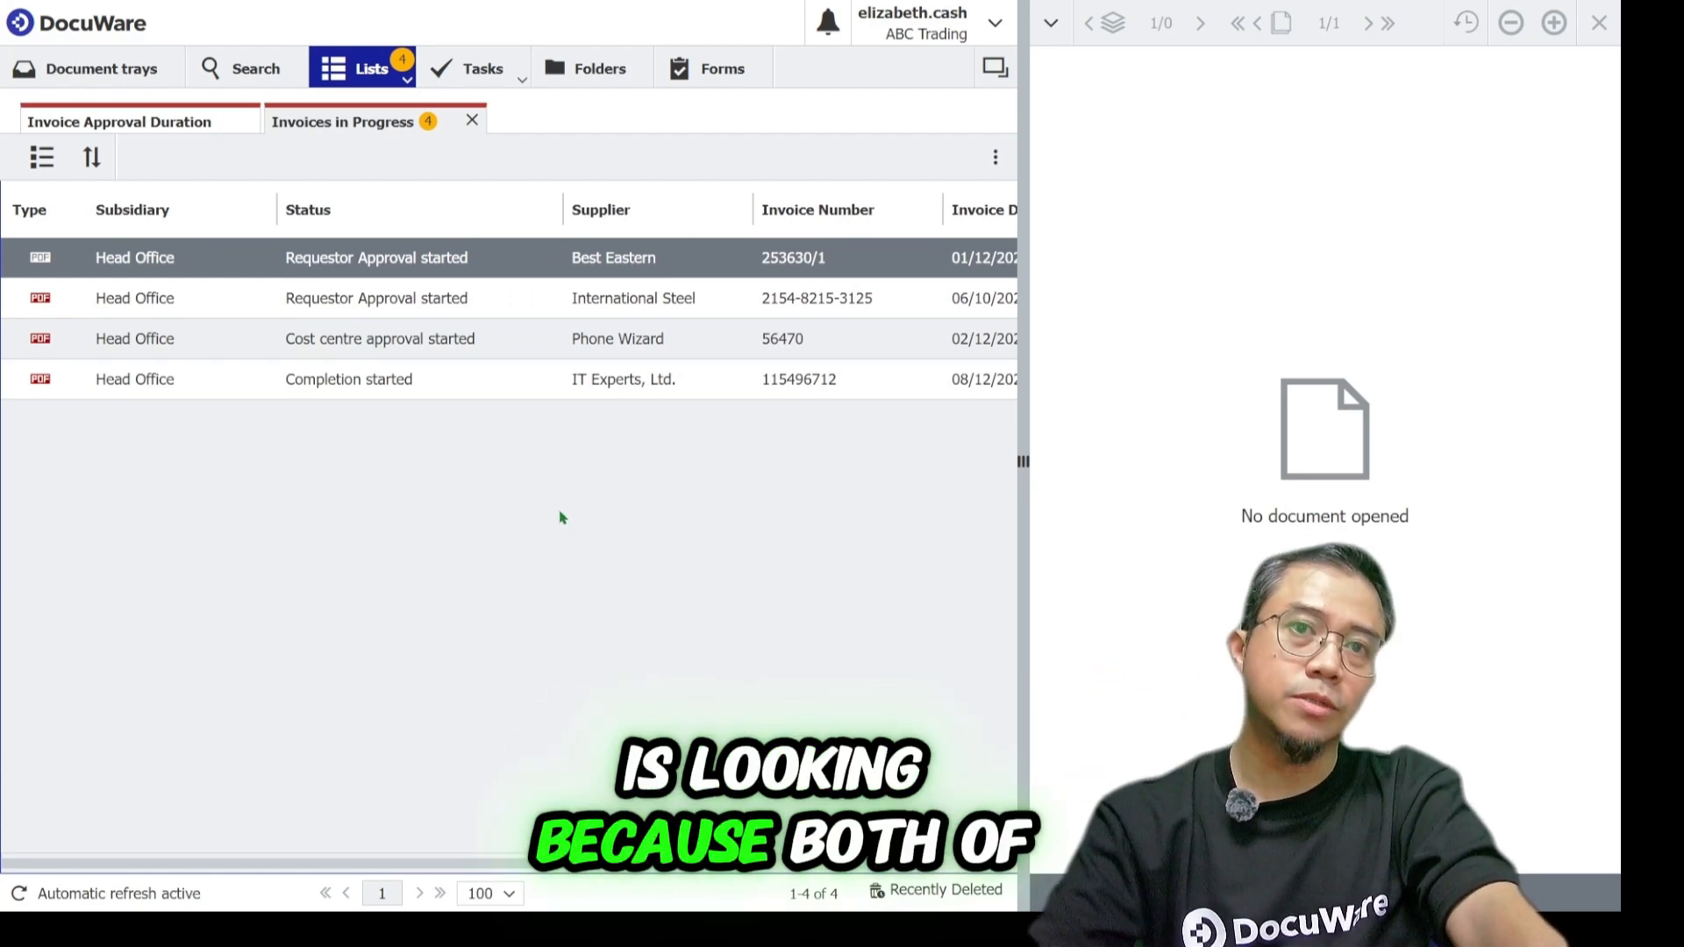
Open the IT Experts, Phone Wizard, International Steel and Best Eastern invoices in the viewer to check their stamps.
double_click(289, 390)
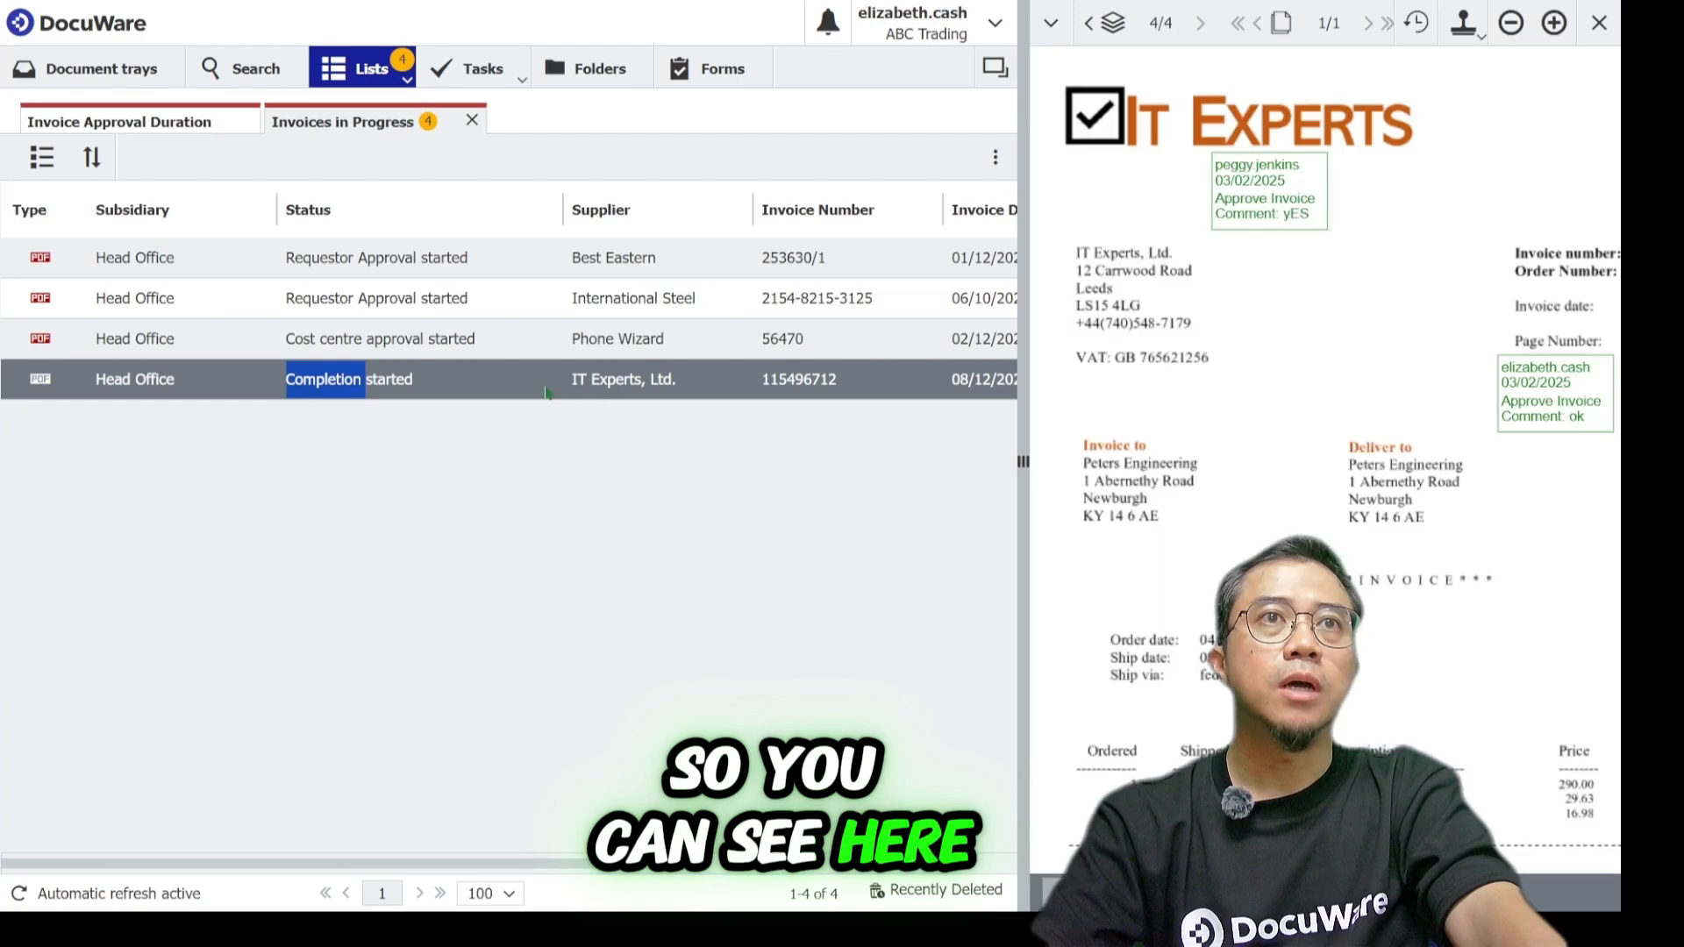
click(616, 347)
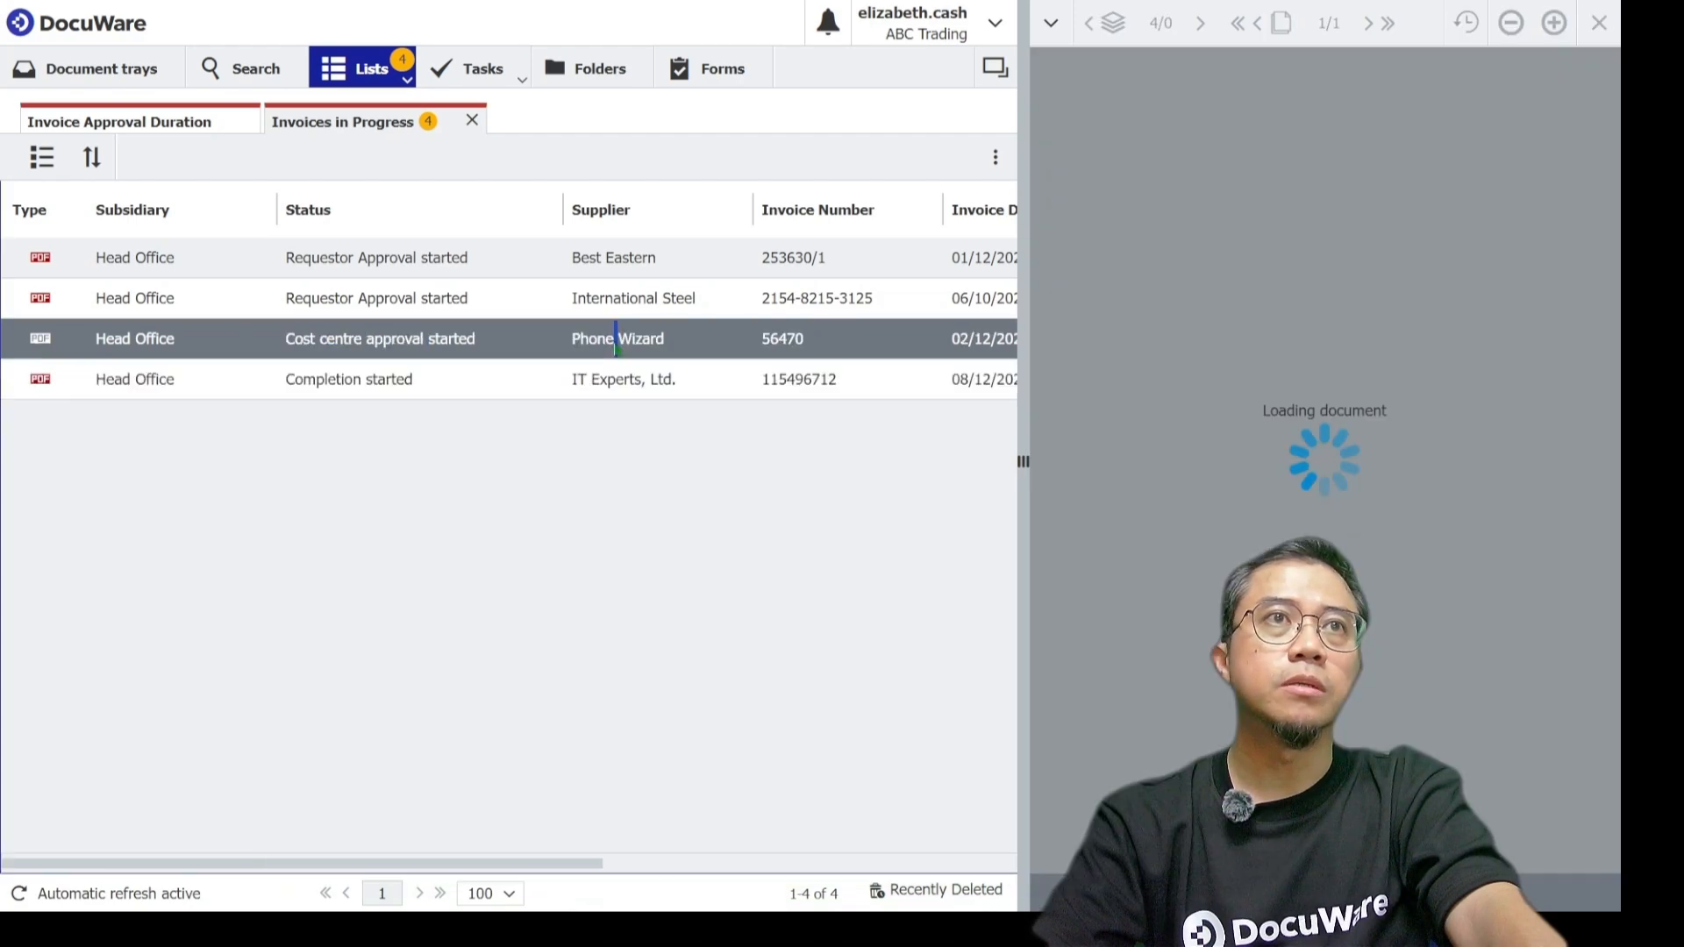
click(629, 316)
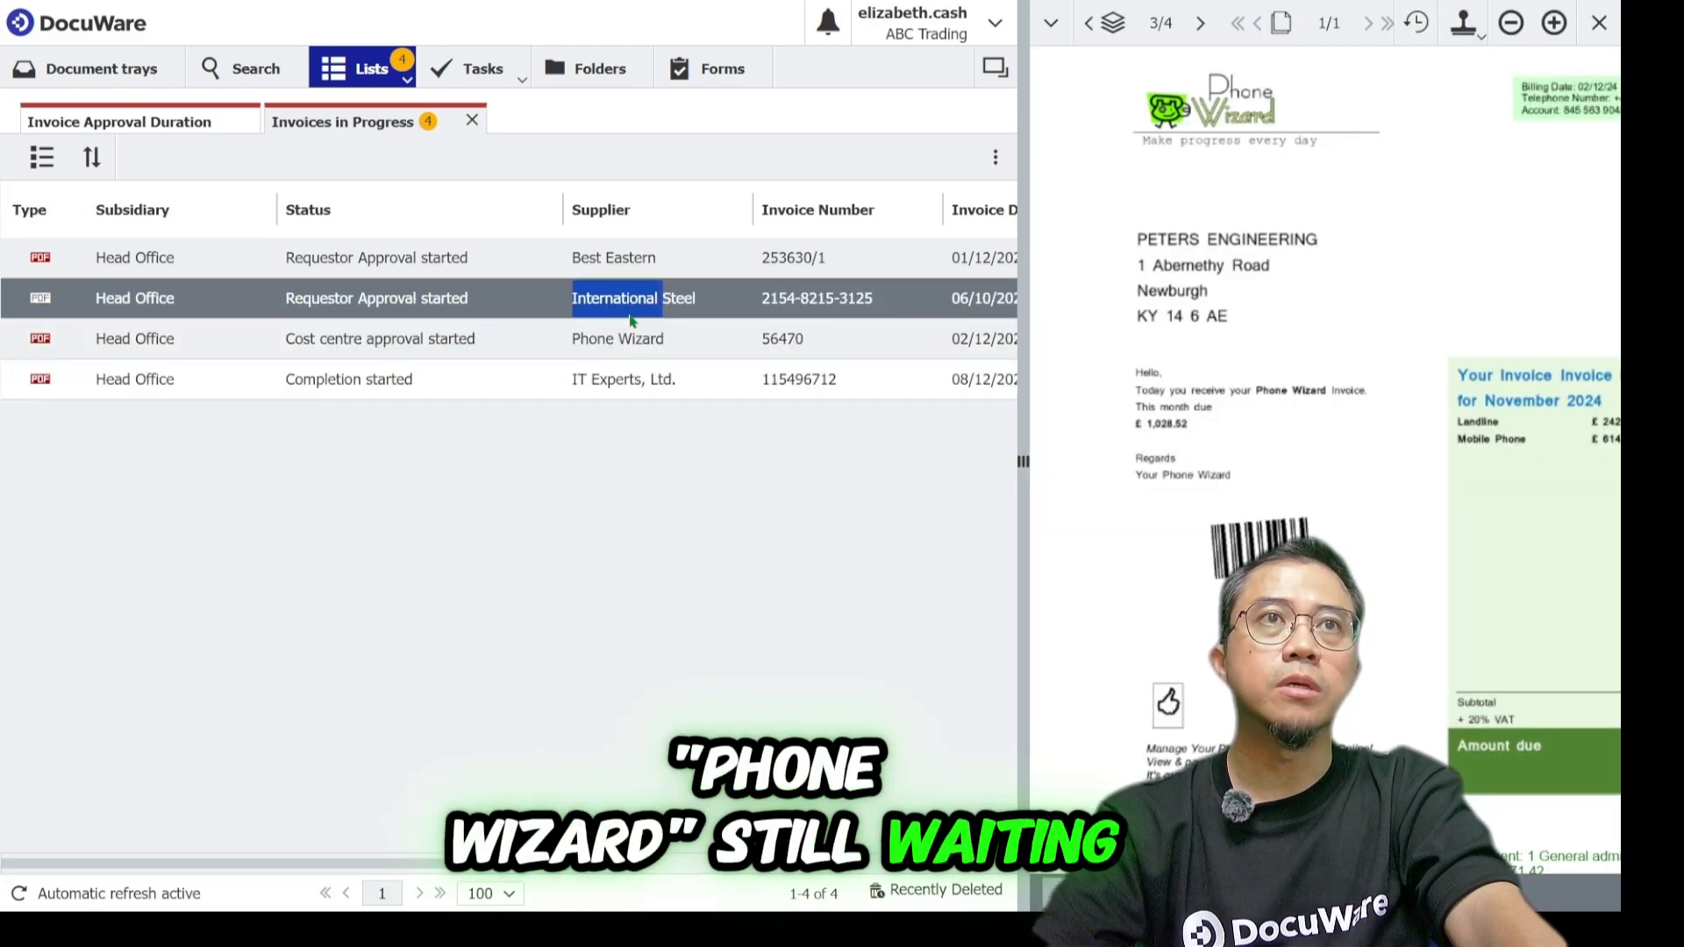
double_click(624, 303)
click(519, 262)
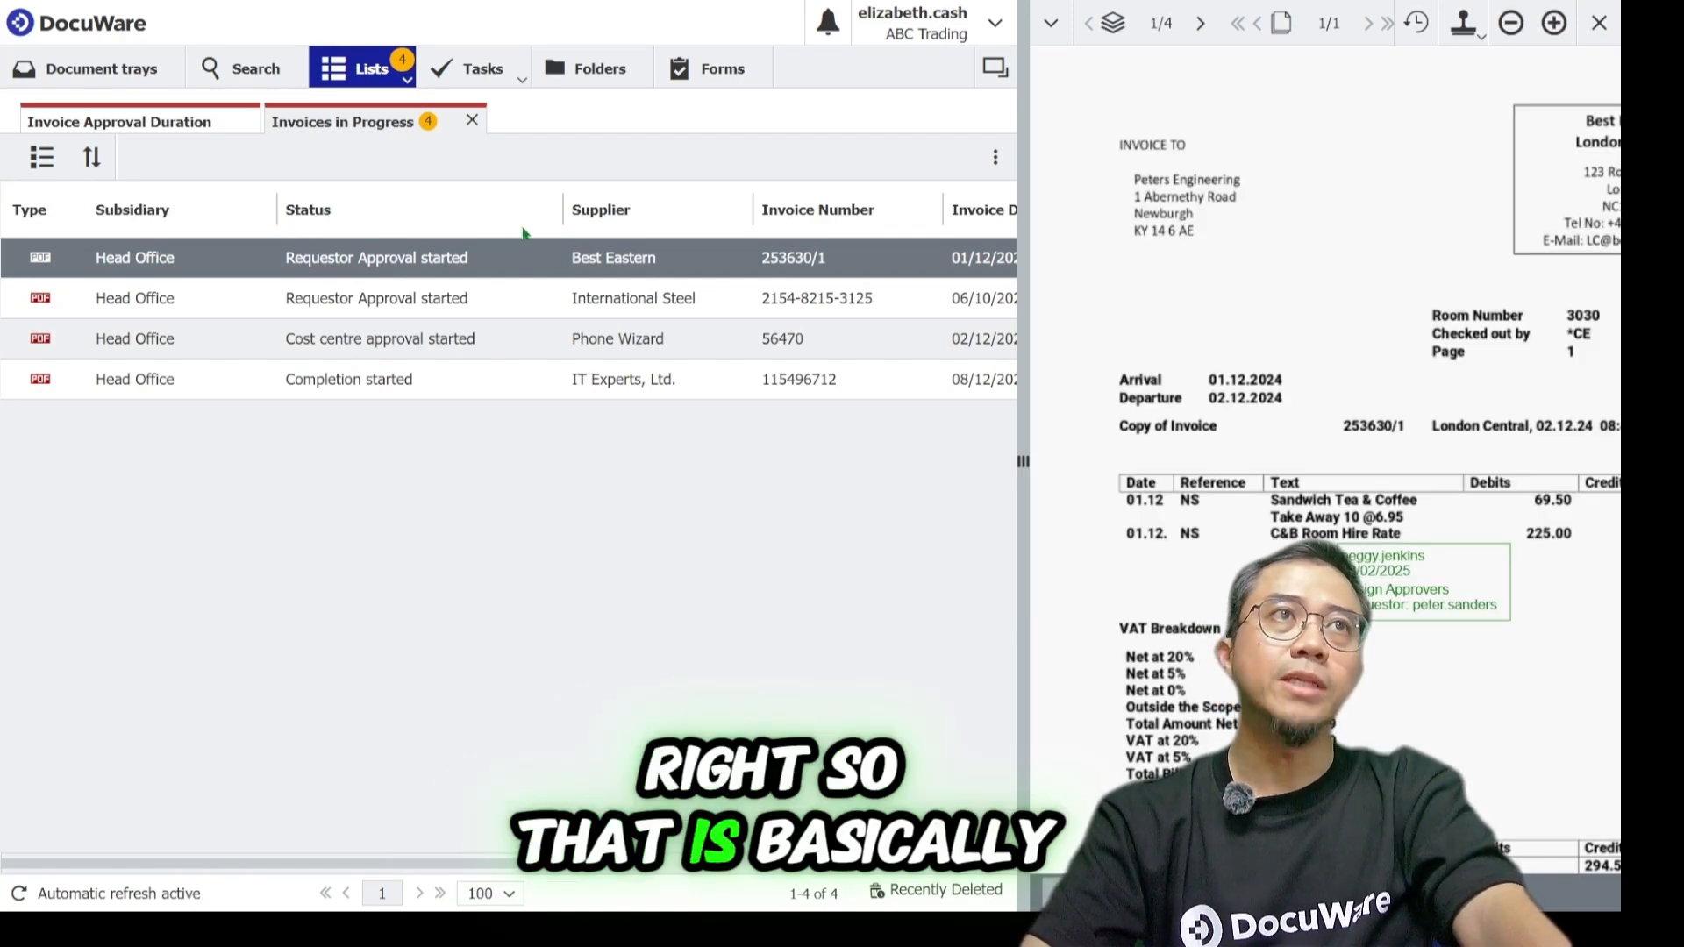
Search the IP - Accounting - Accounts Payable file cabinet for Invoice In documents.
click(250, 68)
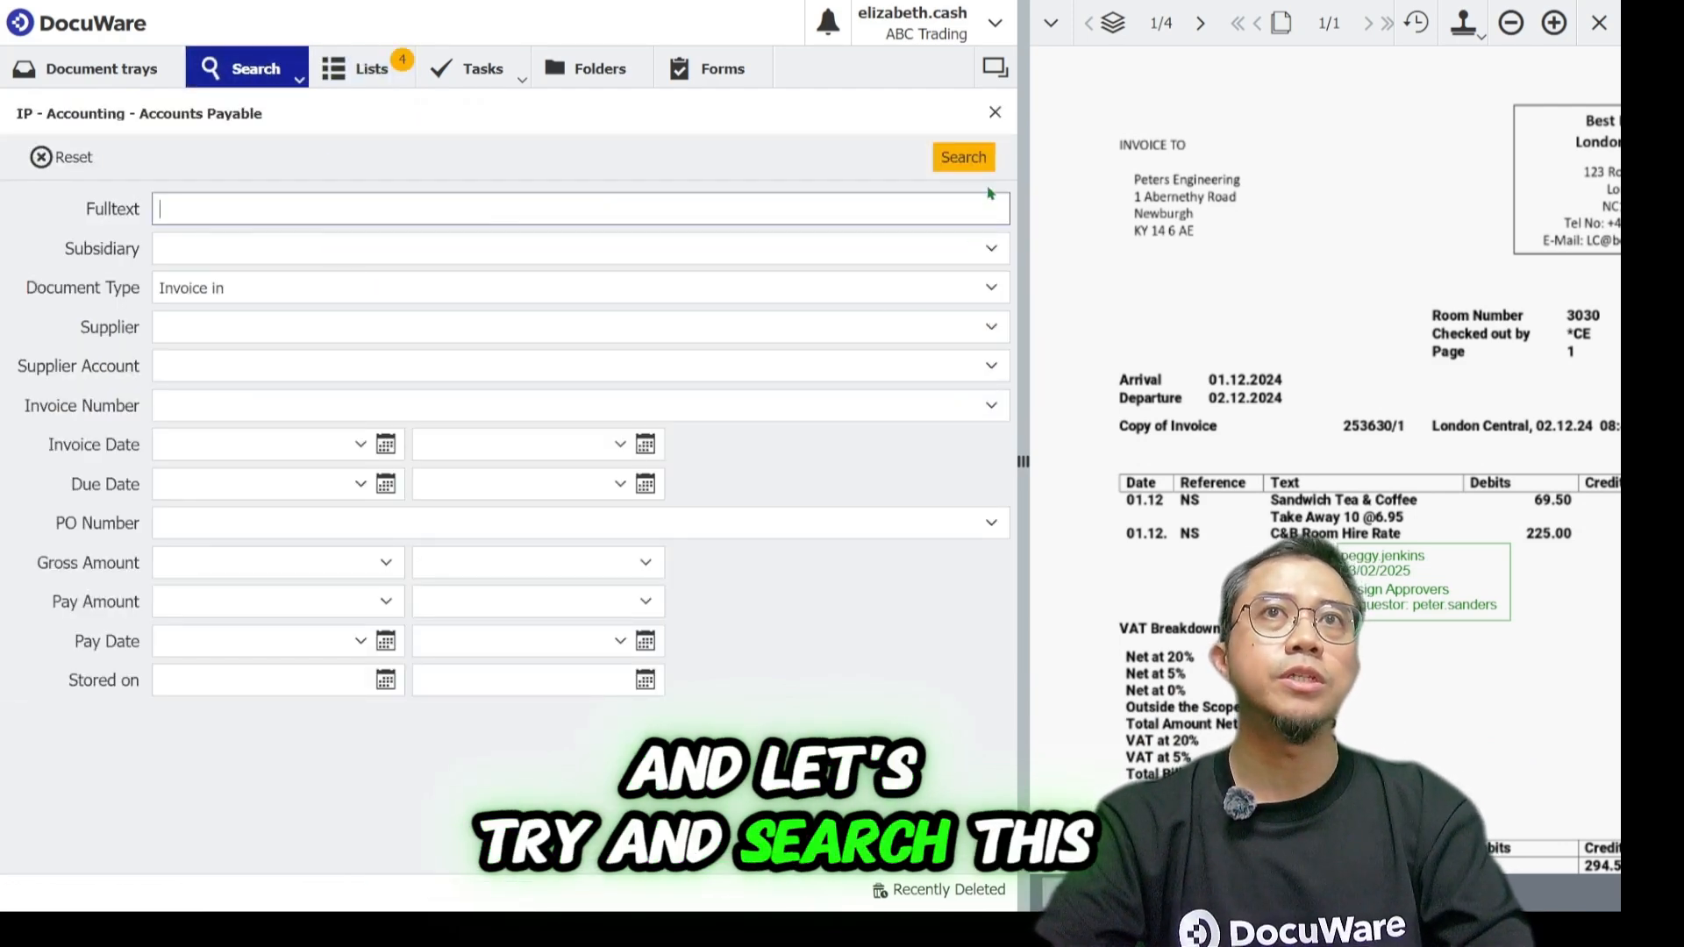
click(963, 157)
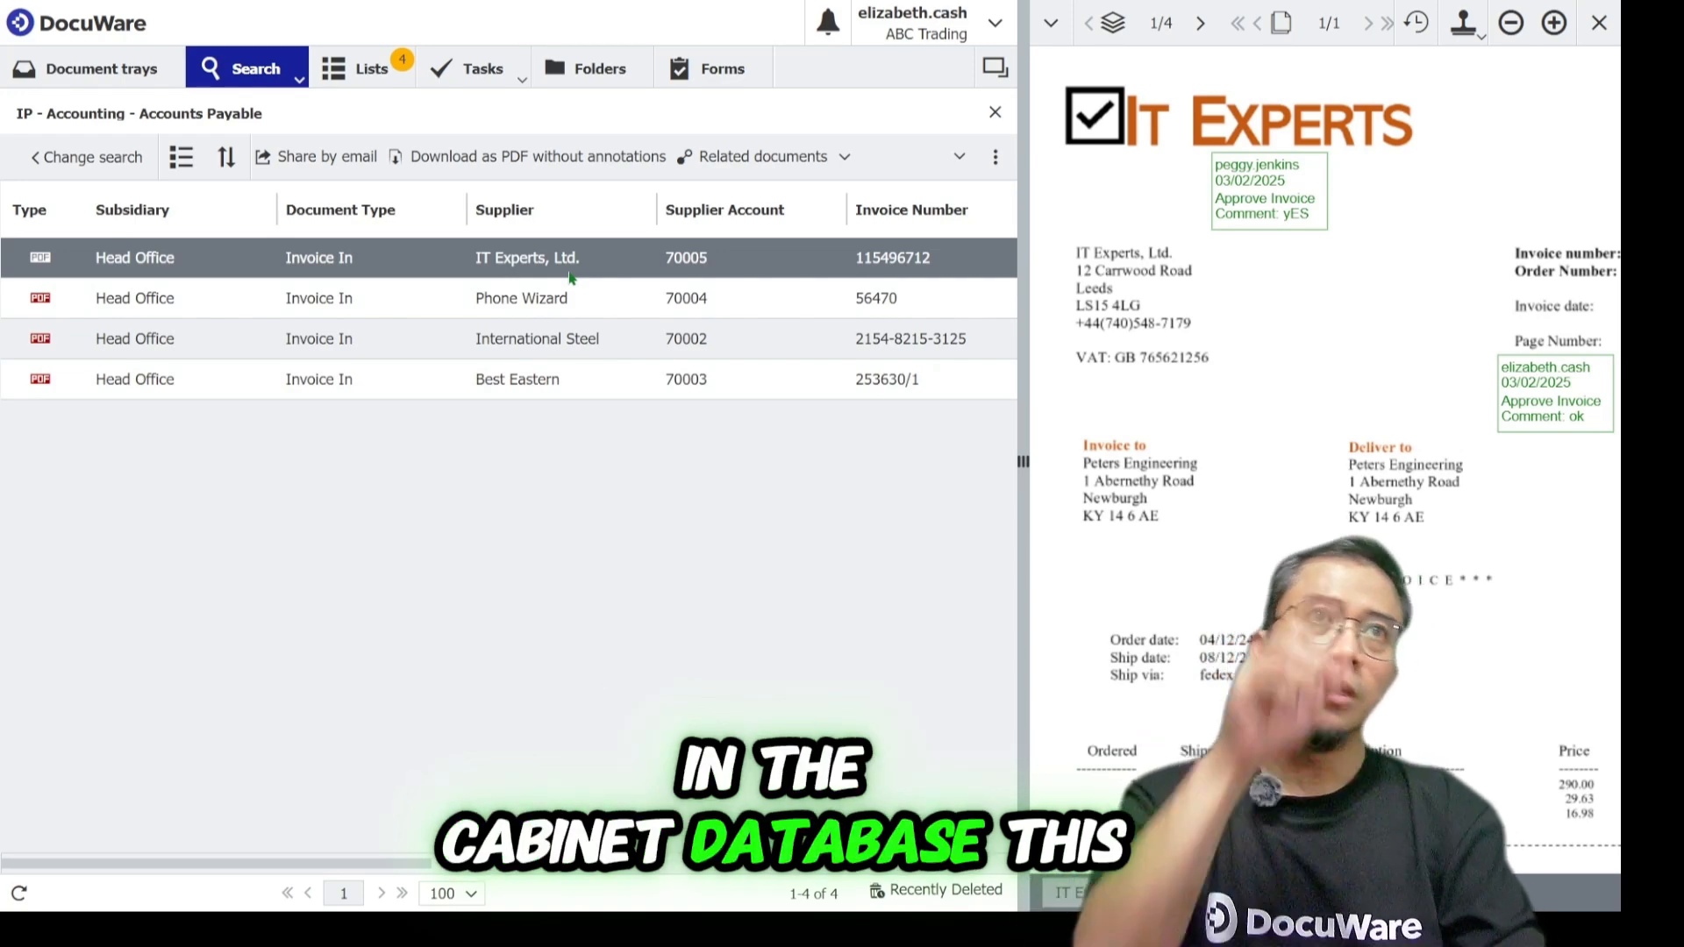
Start a new Accounts Payable search with the document type cleared and the fulltext term IT*.
click(283, 79)
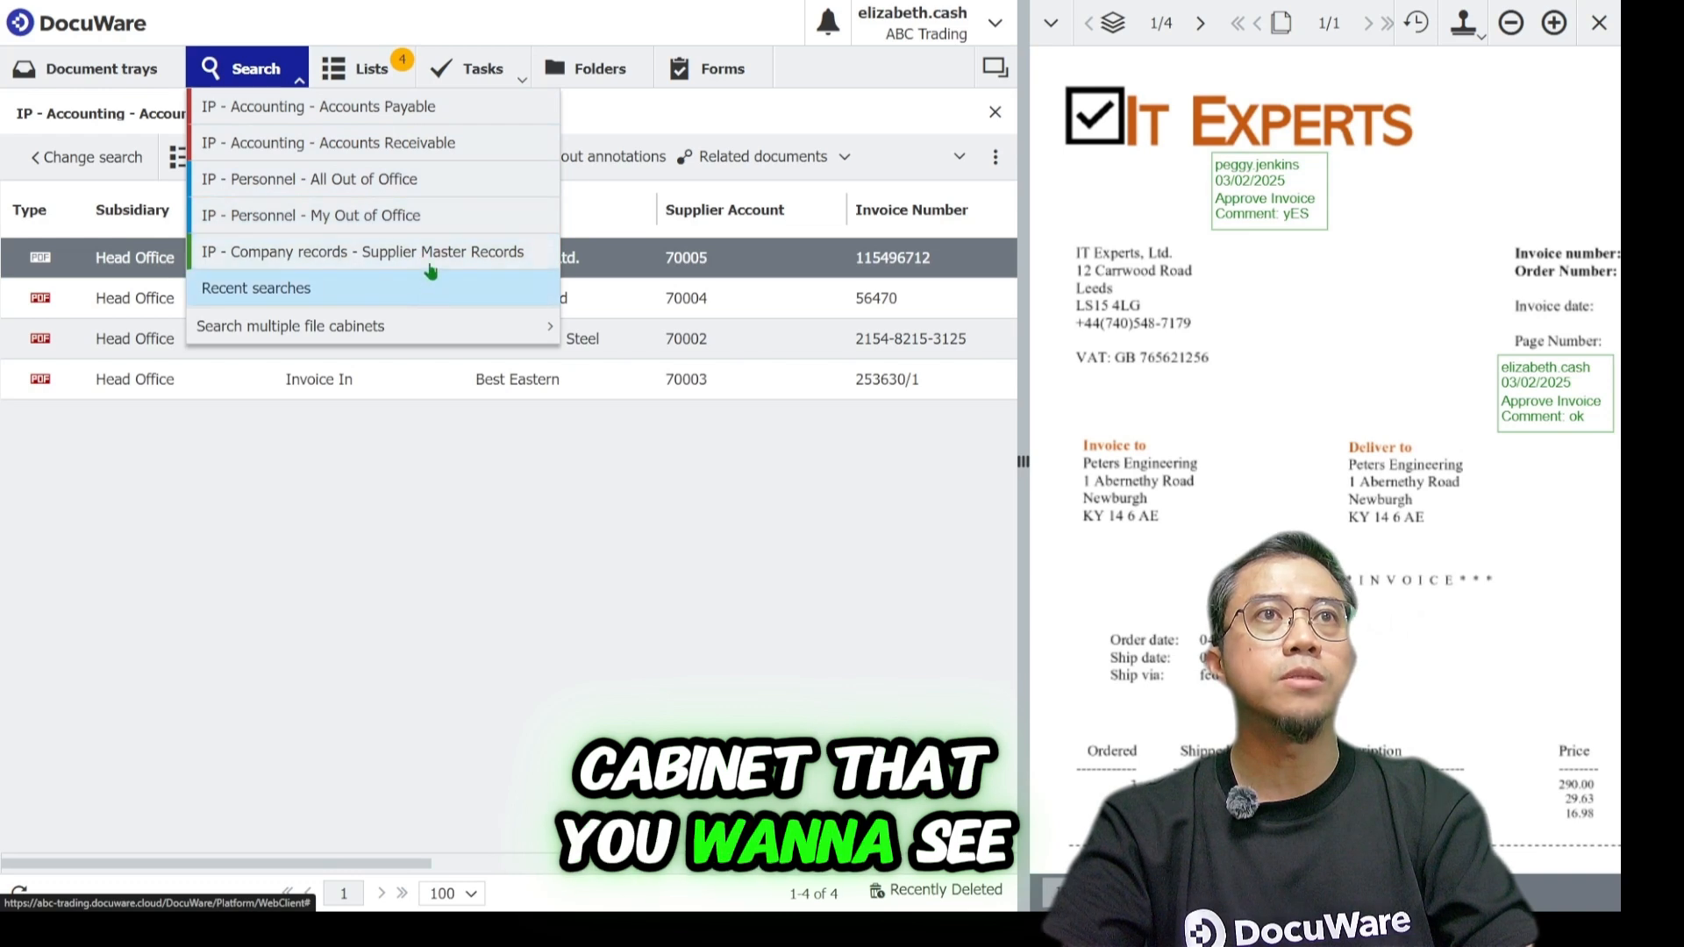
click(443, 109)
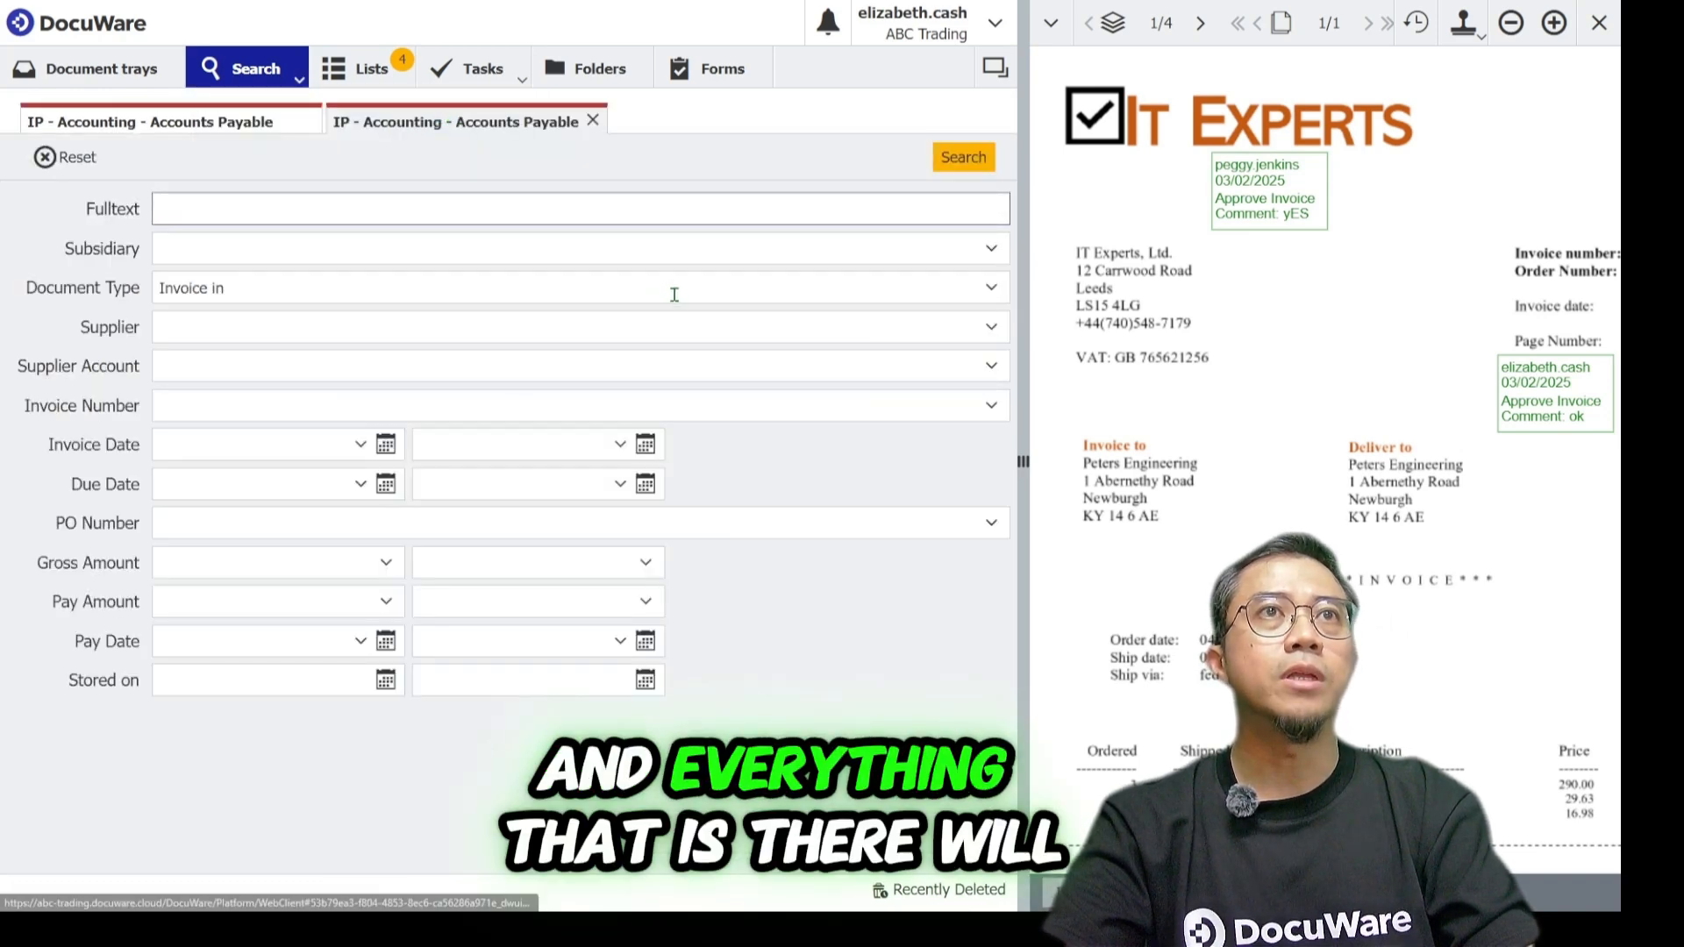
click(467, 289)
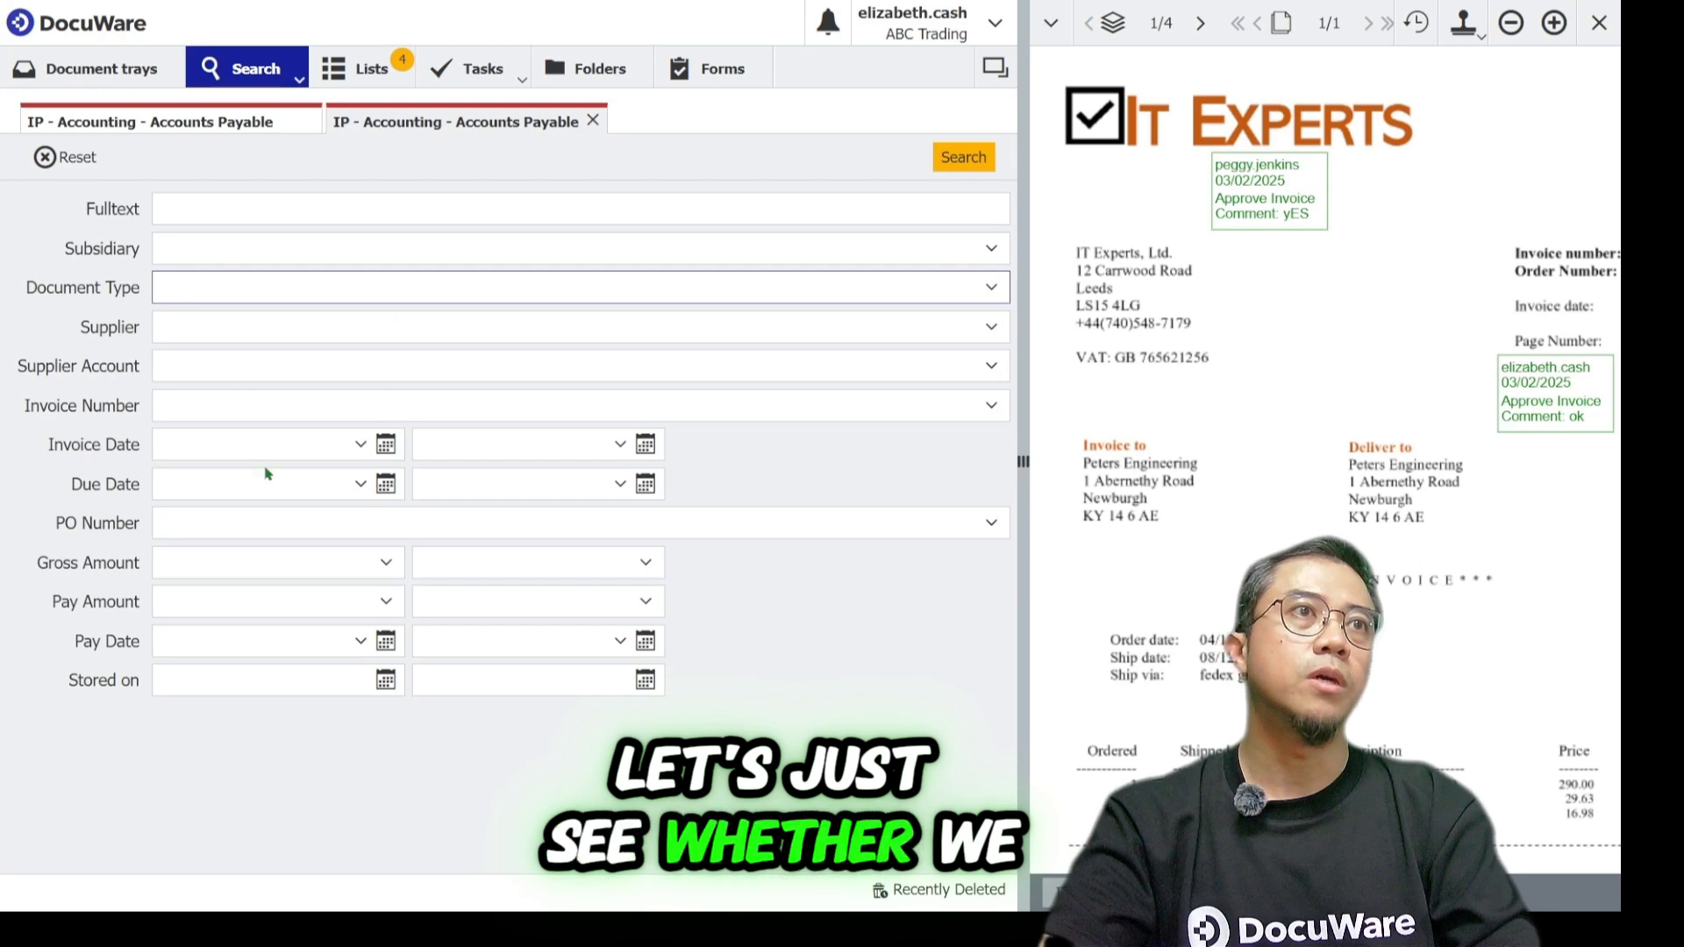
click(293, 211)
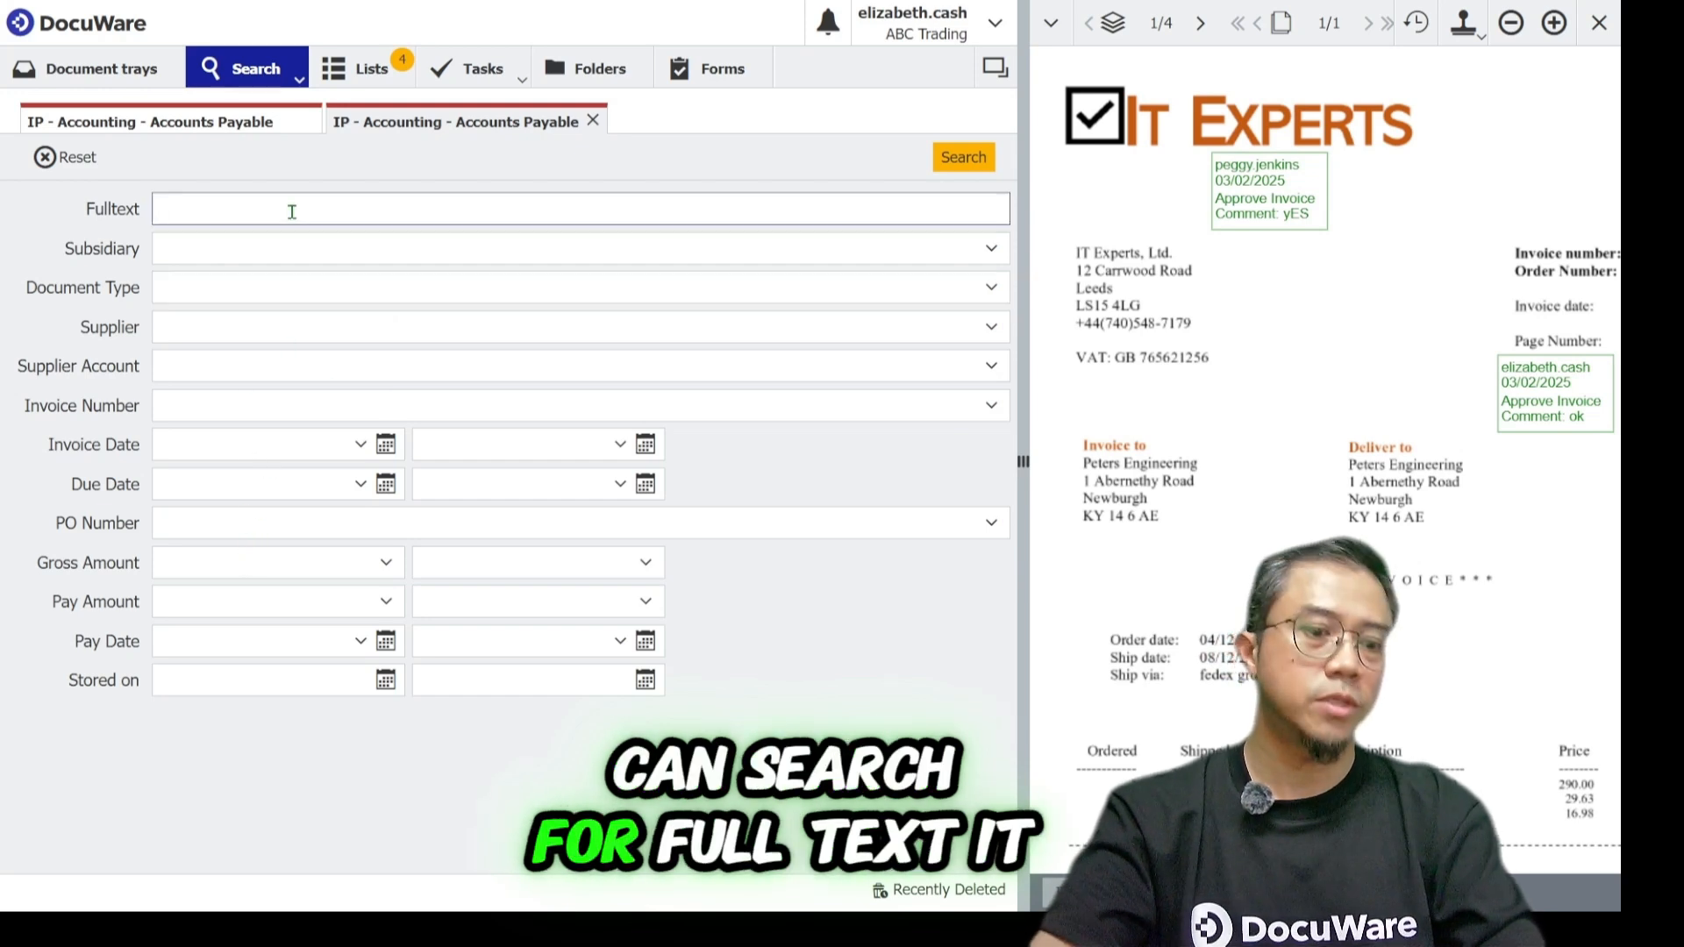
text(IT*)
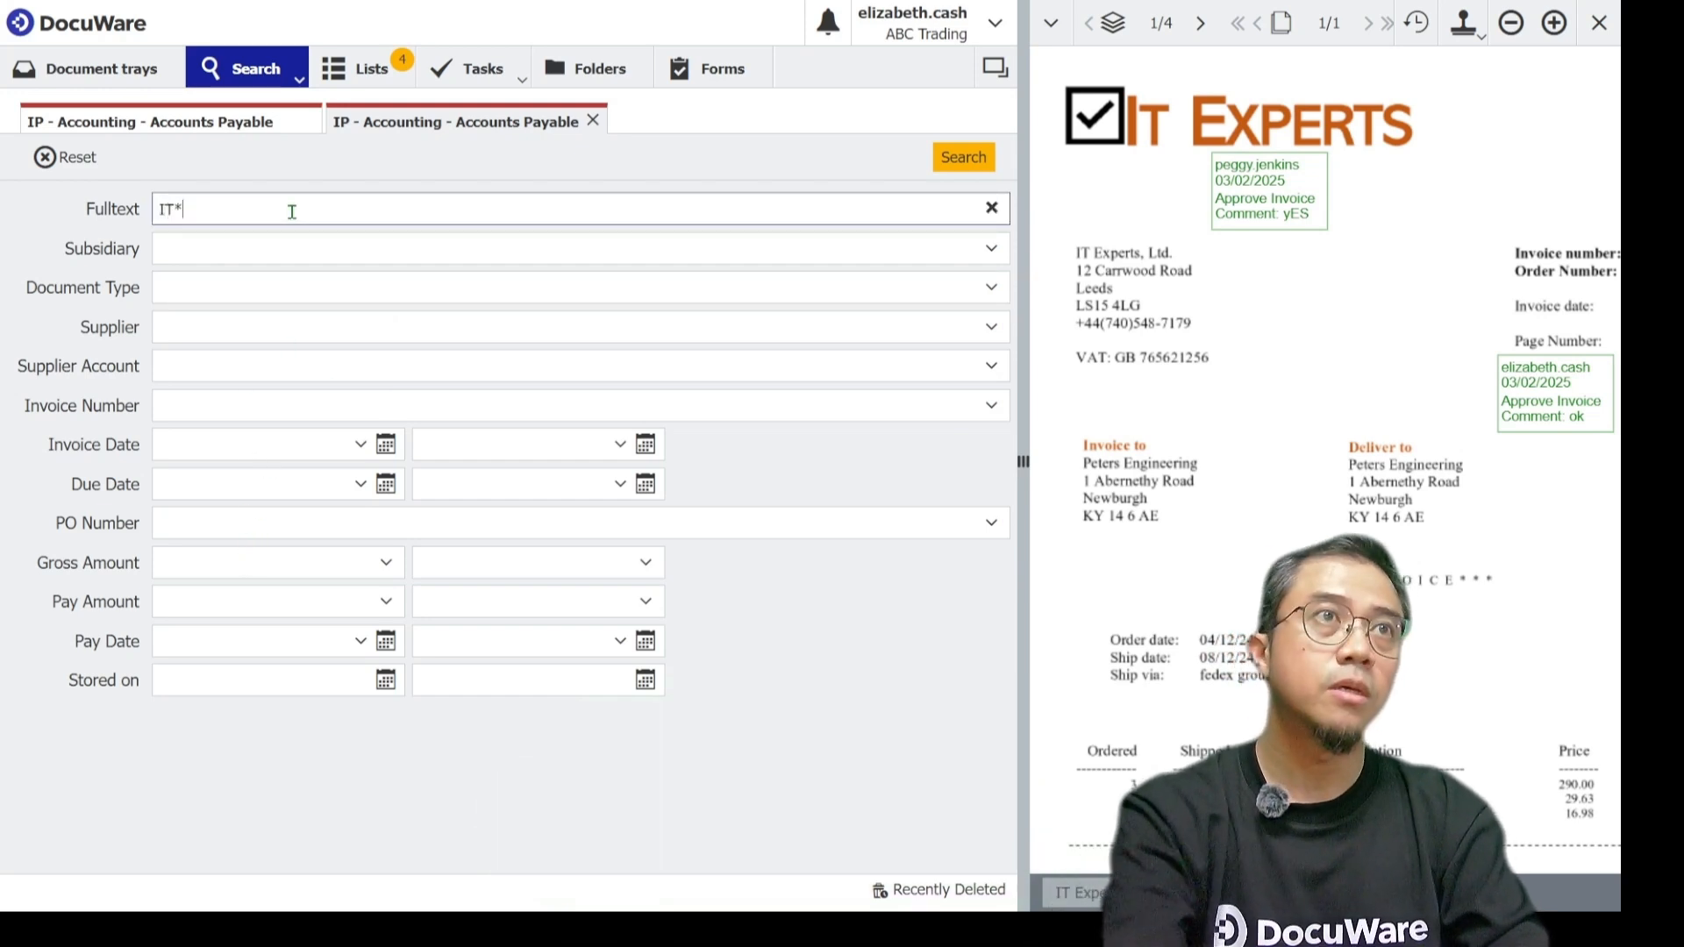
click(958, 156)
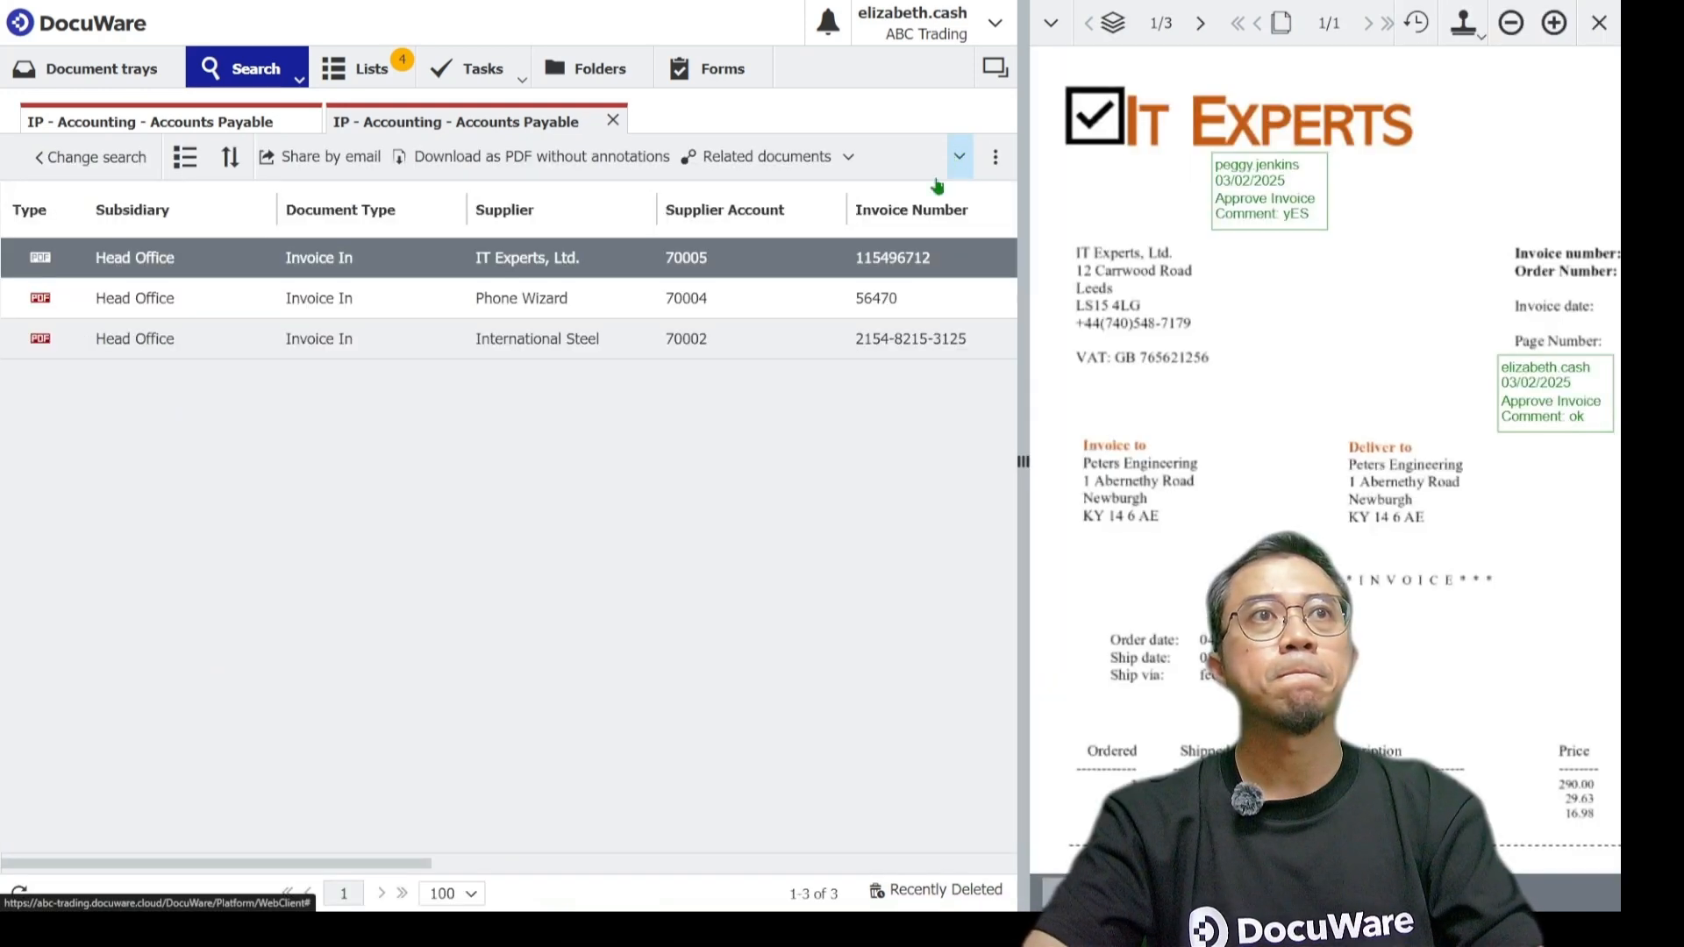
Open the IT Experts, Phone Wizard and International Steel hits in the viewer, zooming to examine the highlighted IT matches.
click(482, 261)
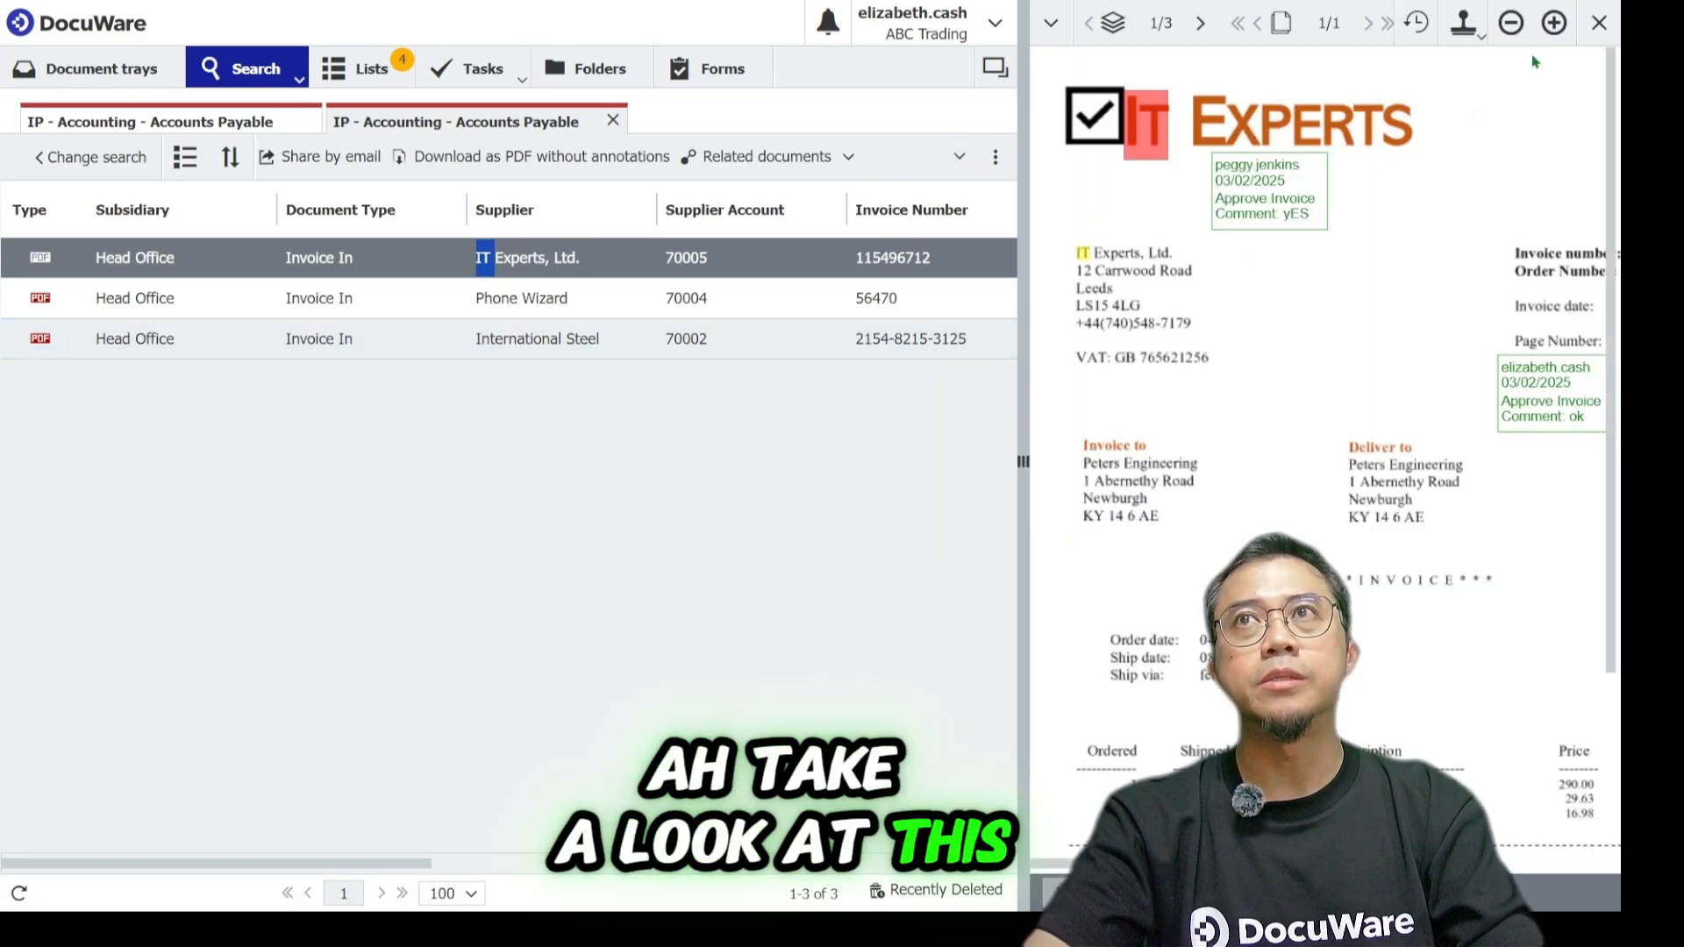
click(1555, 22)
click(1554, 24)
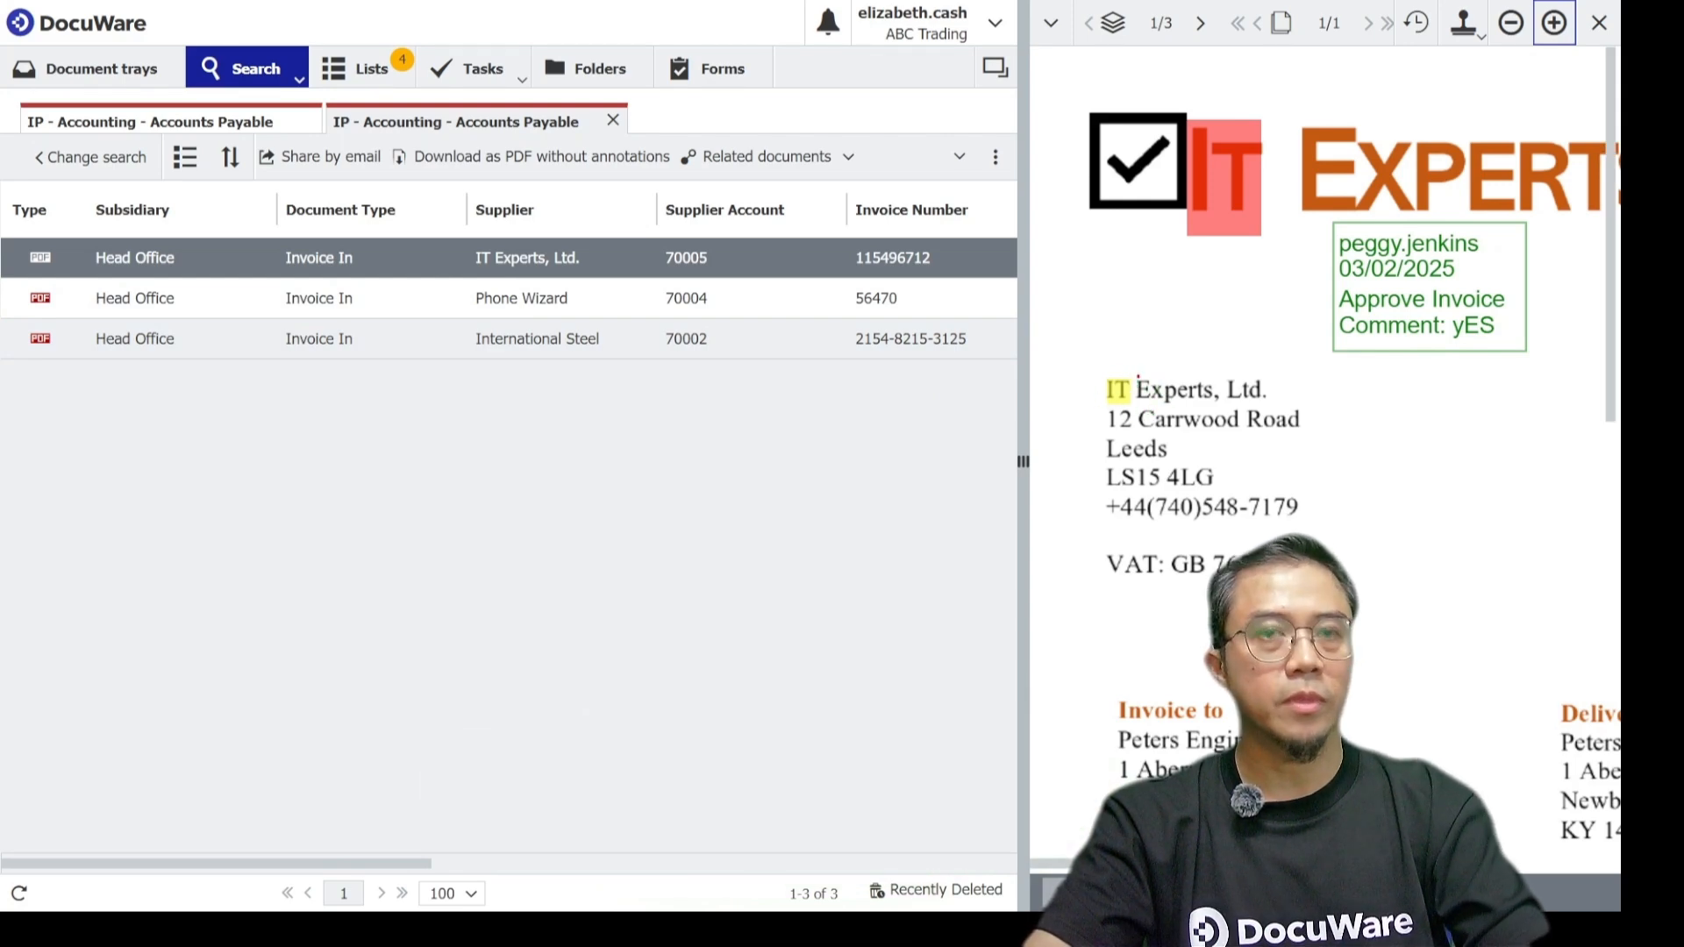
double_click(686, 298)
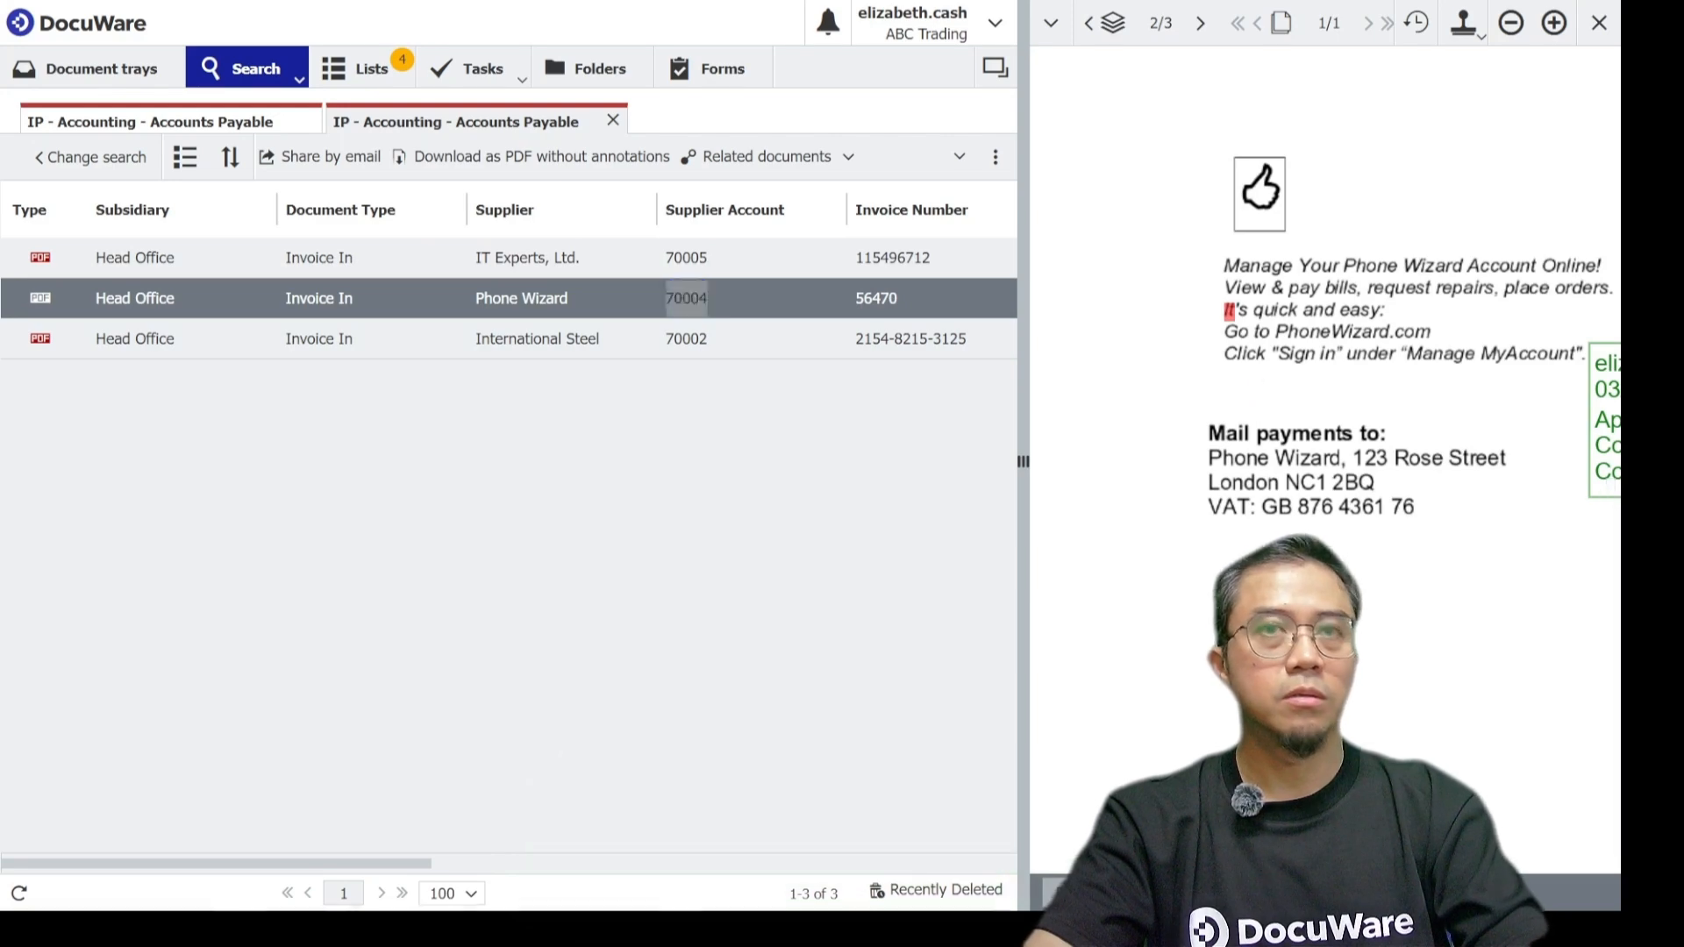
click(759, 347)
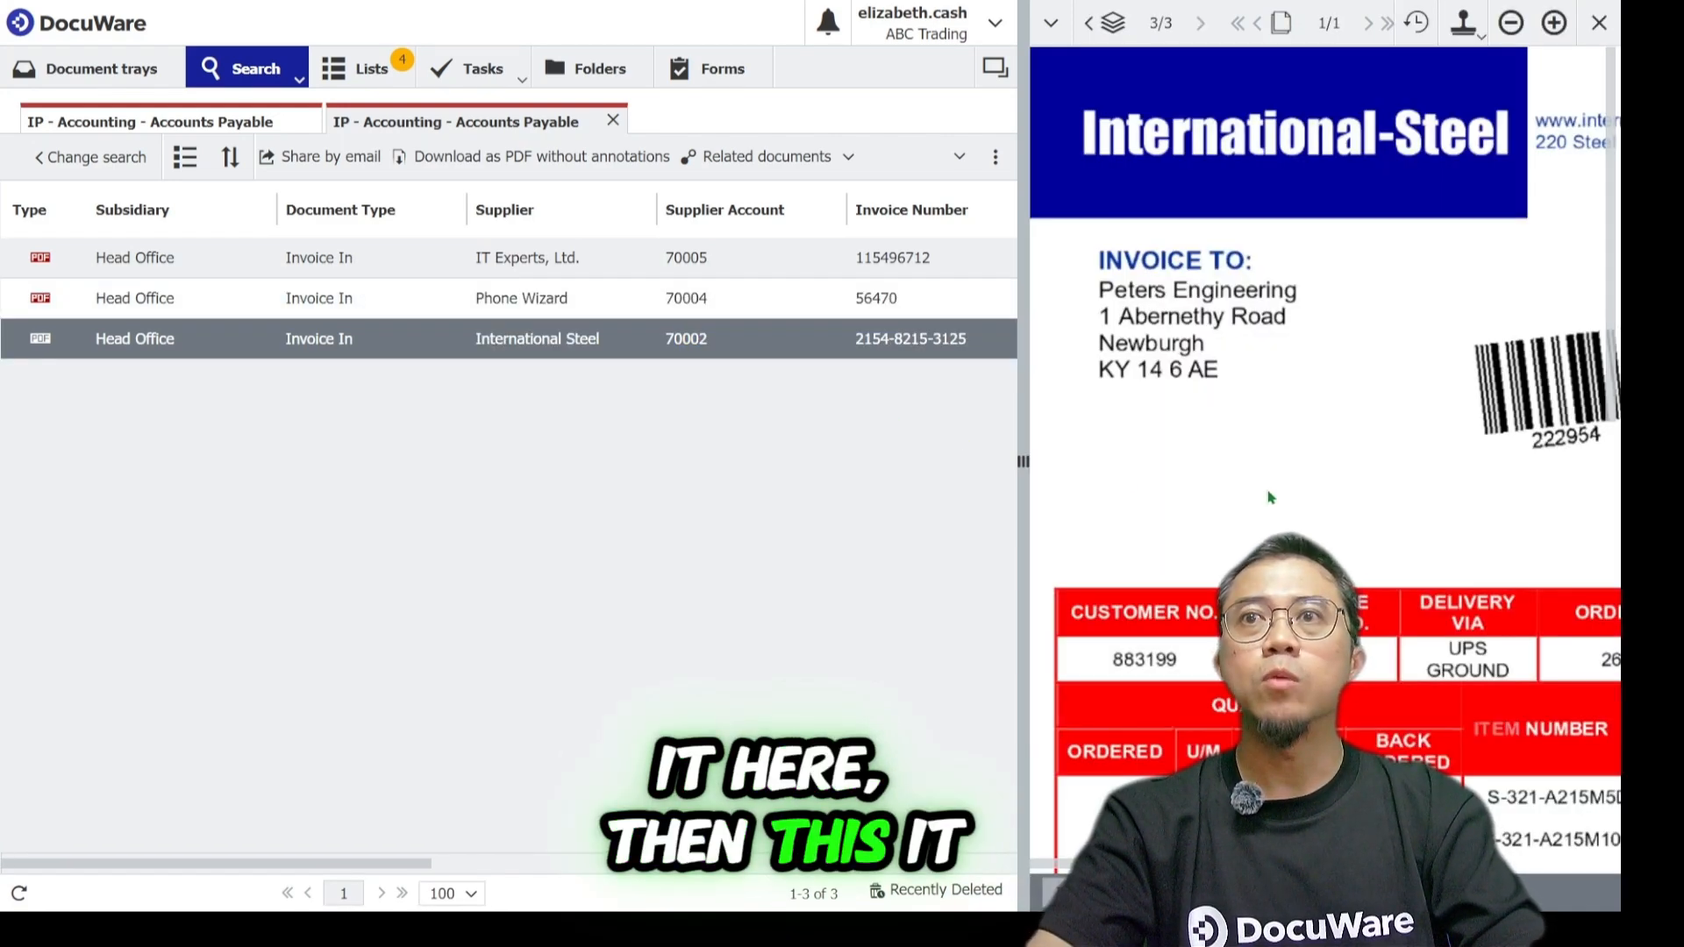
click(1514, 27)
click(1514, 28)
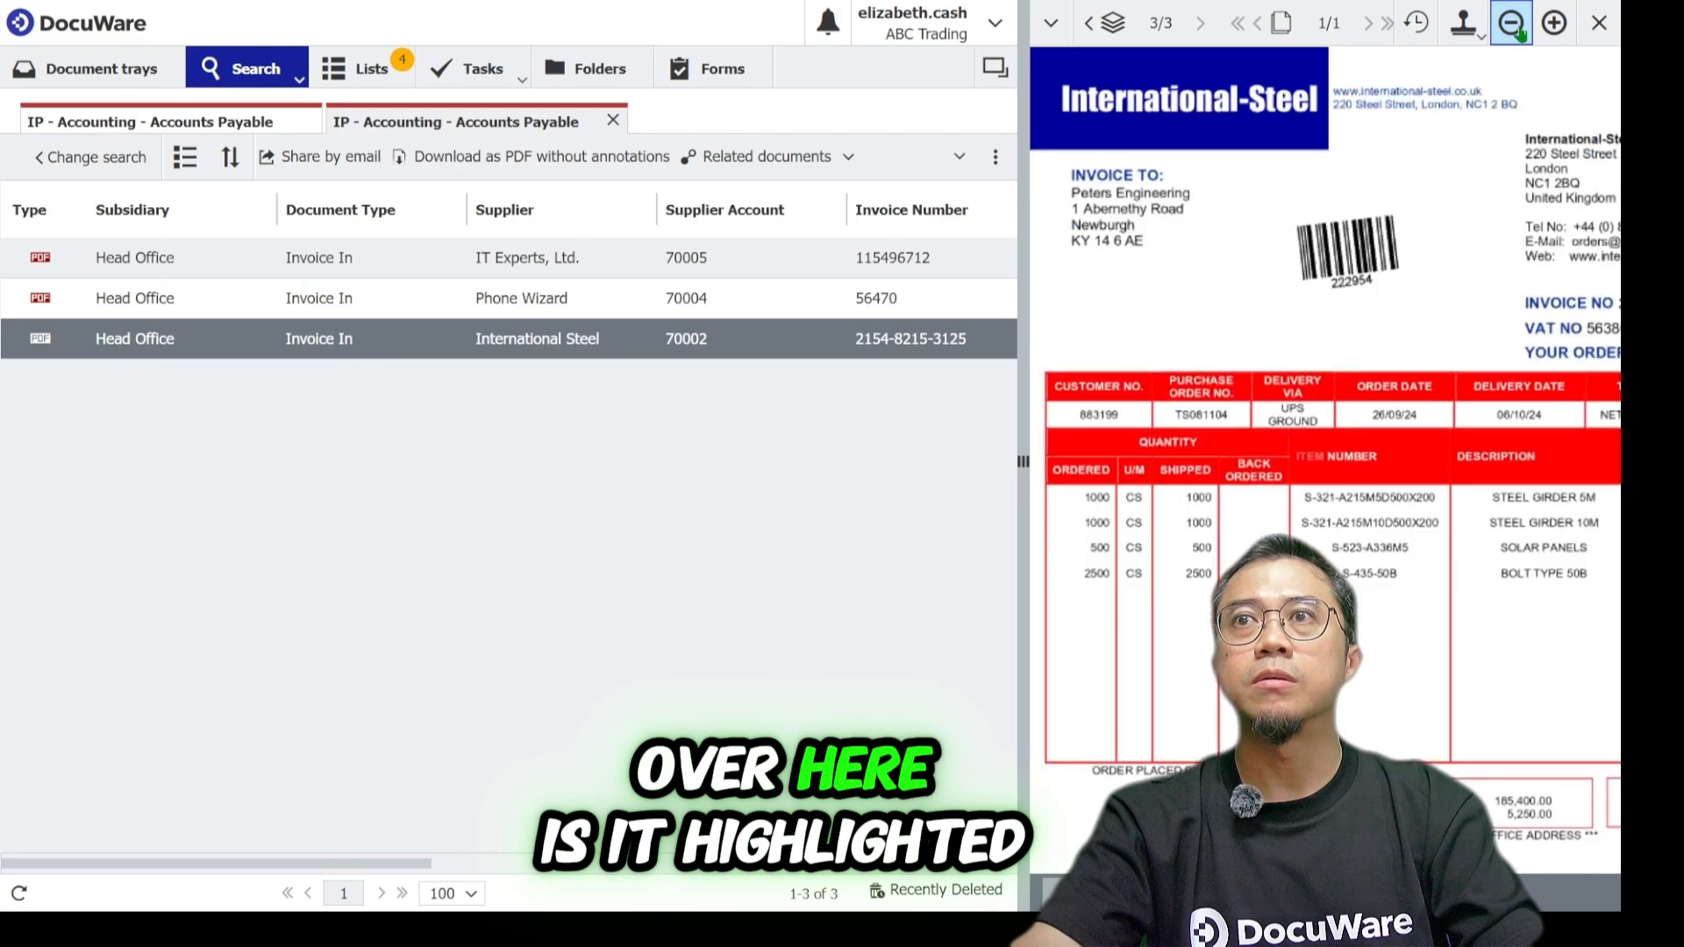
click(1515, 28)
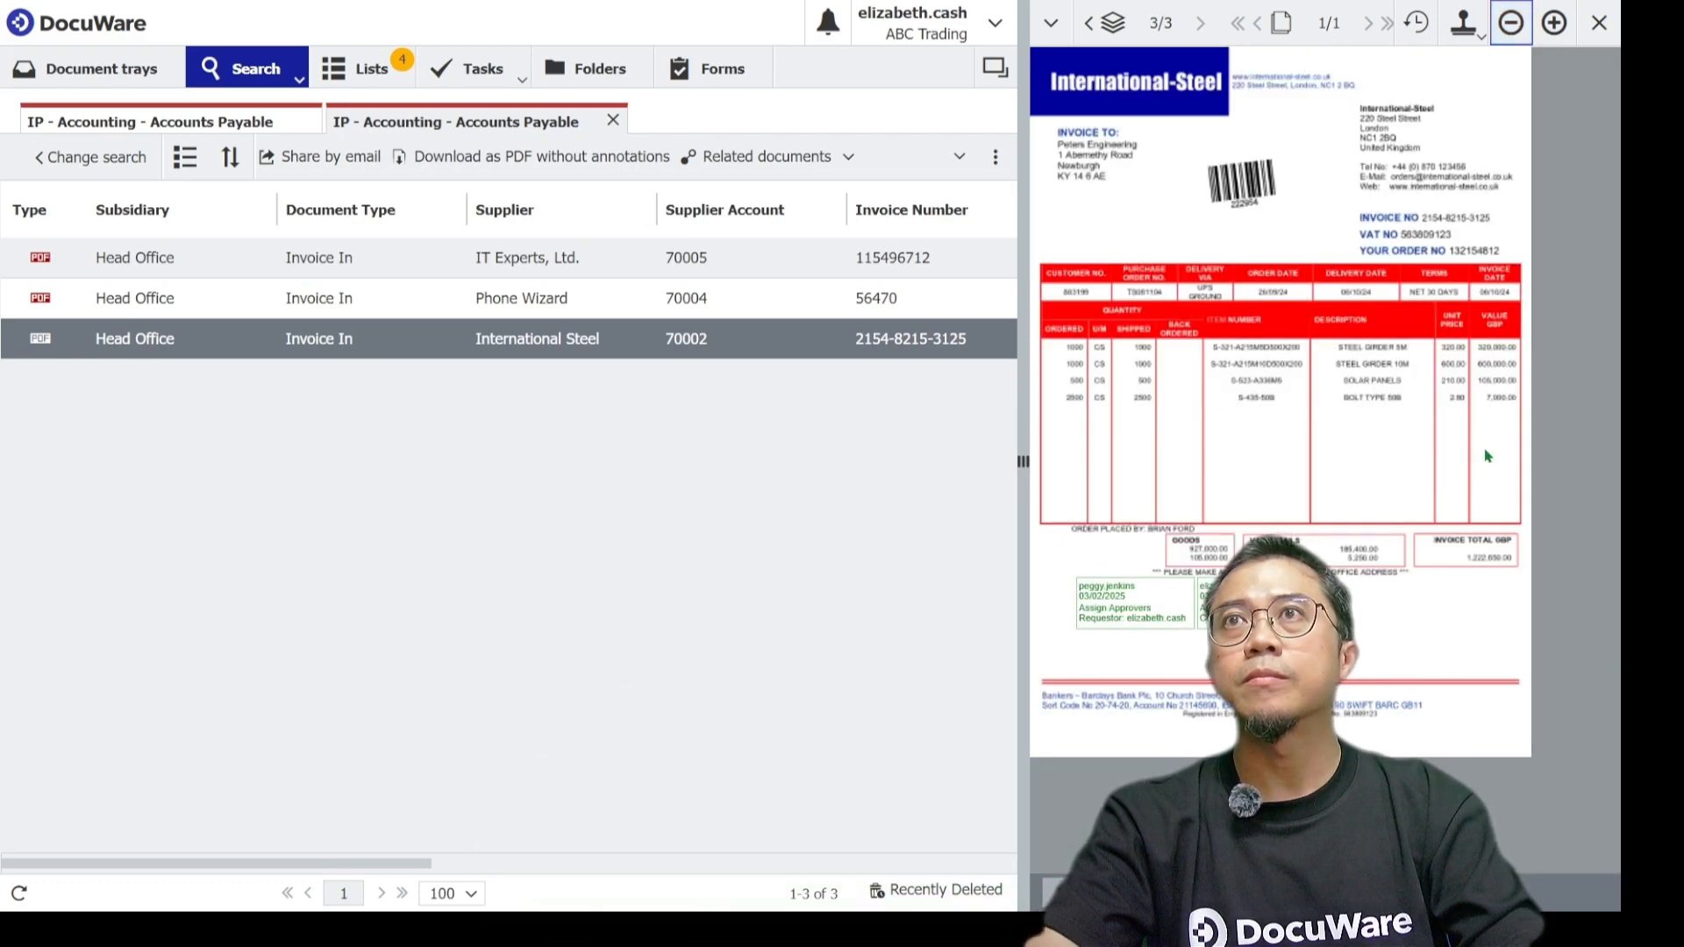
click(1554, 24)
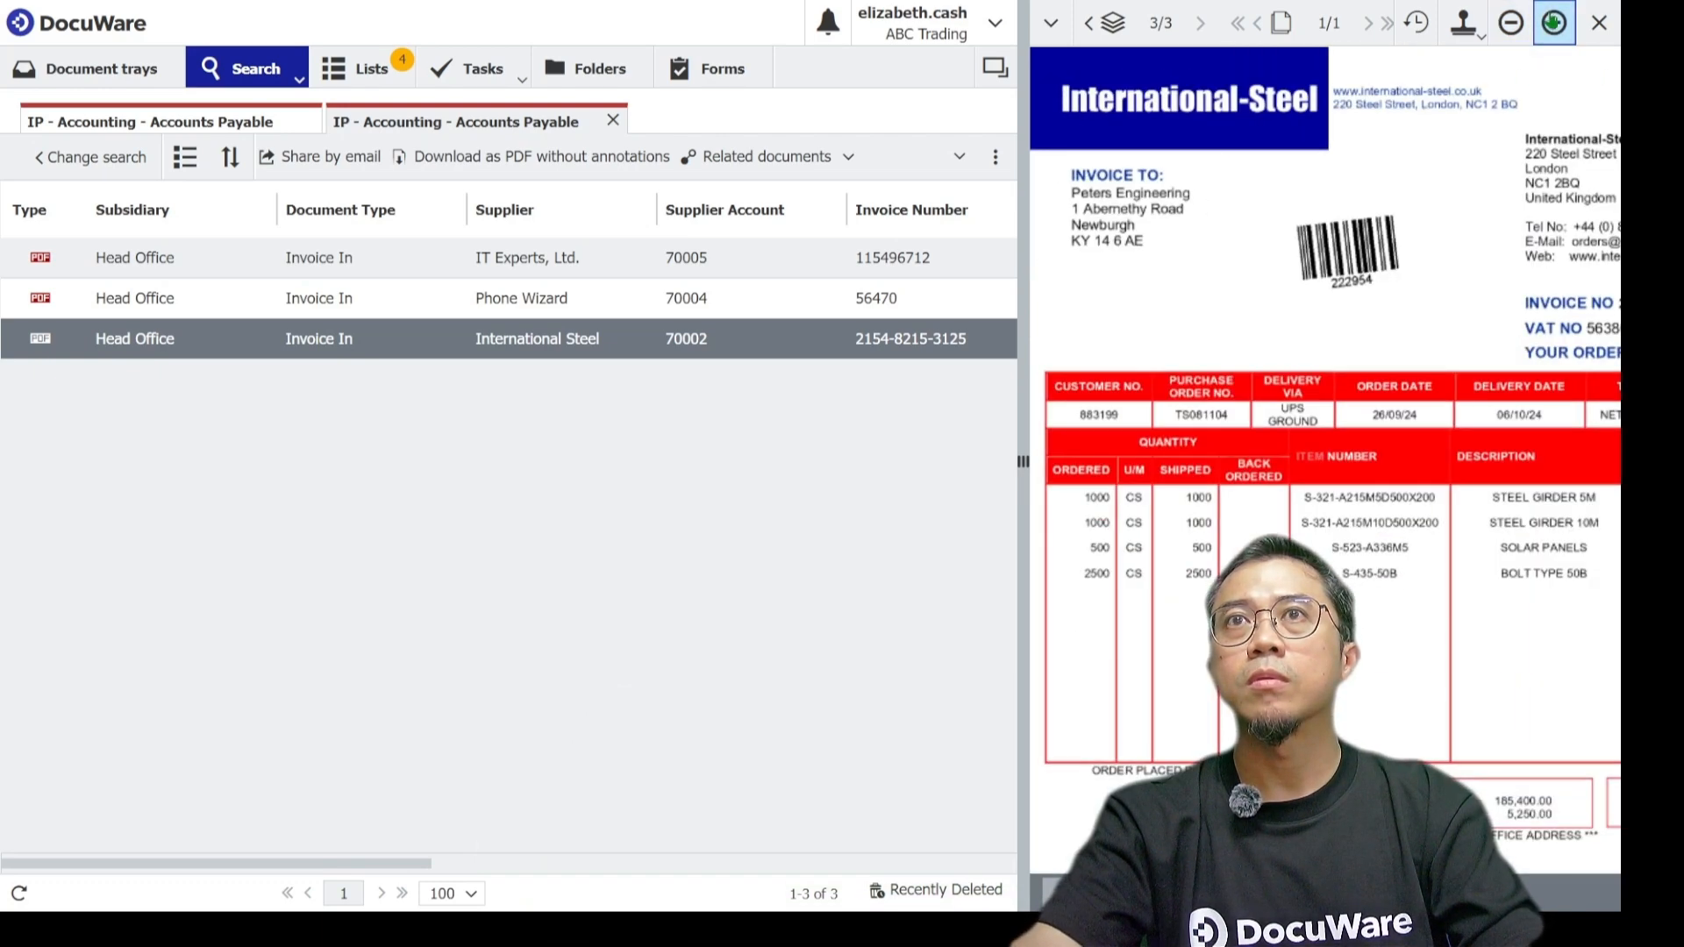
Widen the viewer pane and scroll through the International Steel invoice to examine its highlights and stamps.
drag(1023, 628, 937, 628)
drag(1455, 864, 1520, 864)
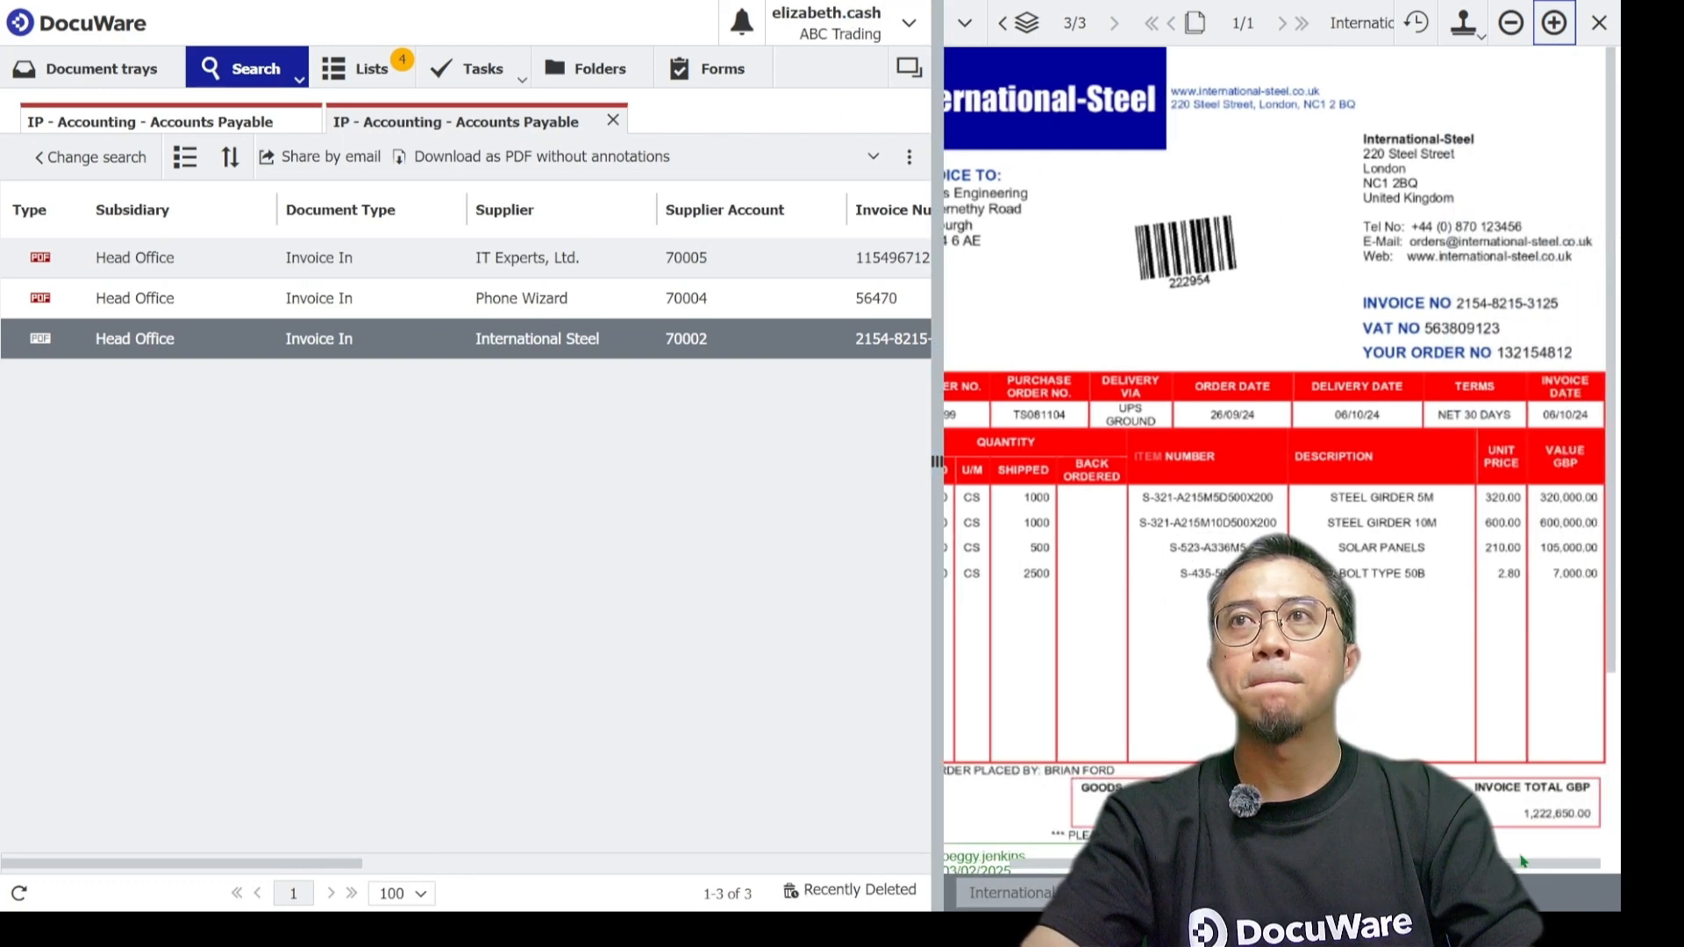
scroll(1511, 675, down, 3)
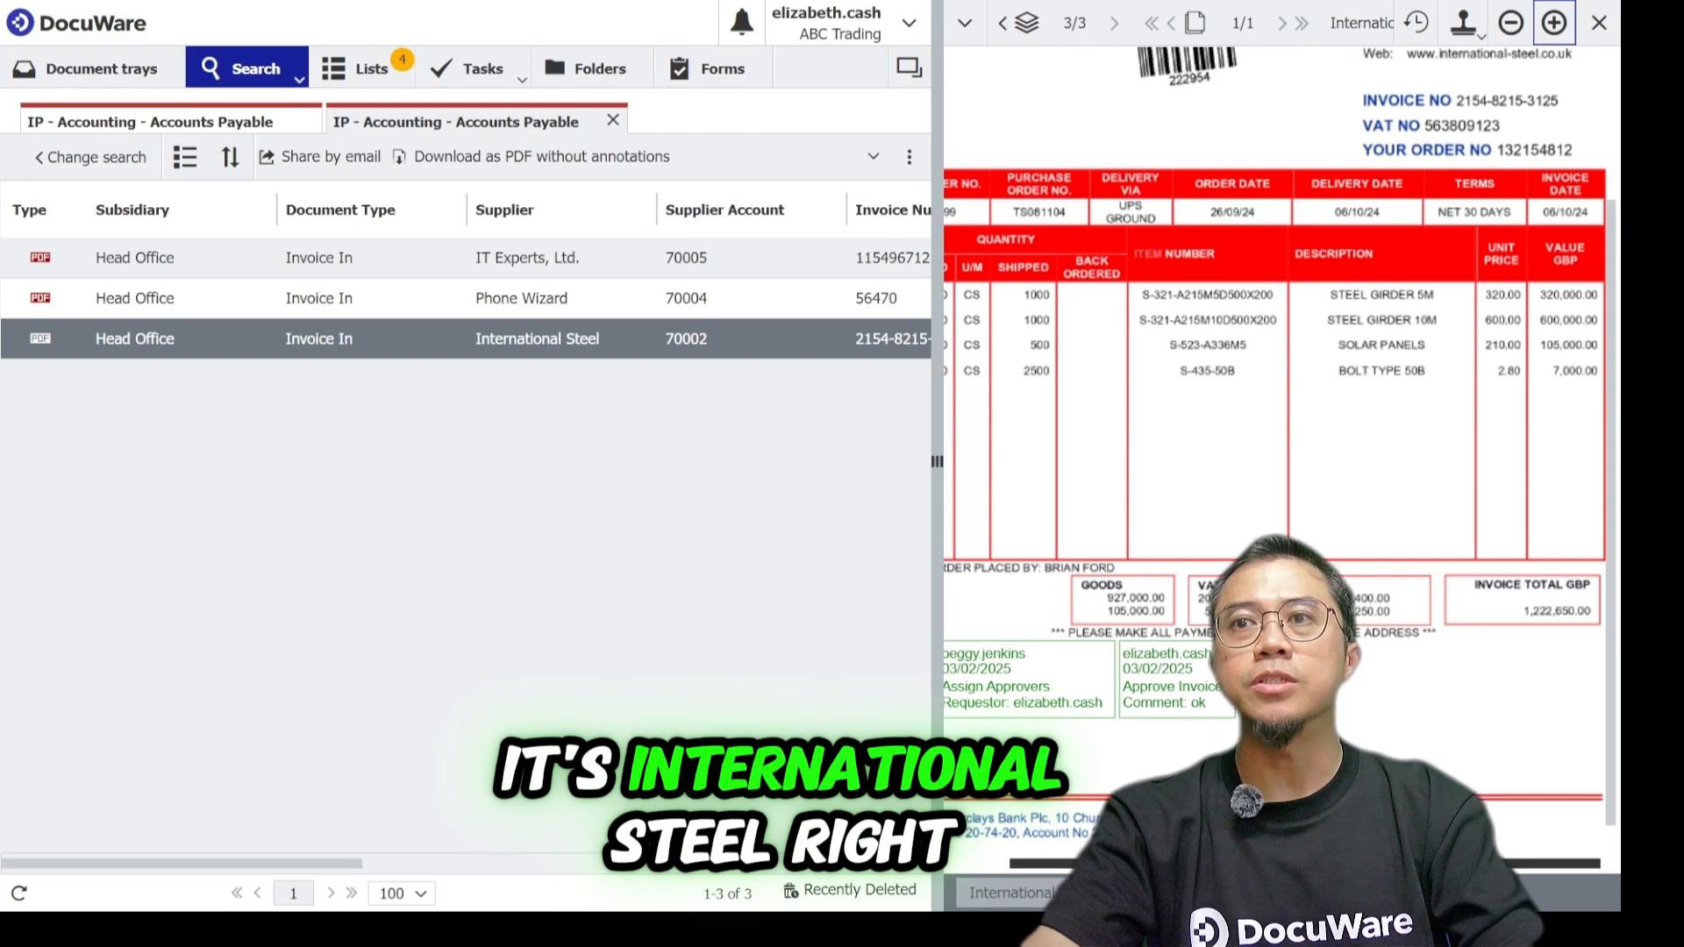
drag(1456, 864, 1386, 863)
scroll(1202, 680, up, 3)
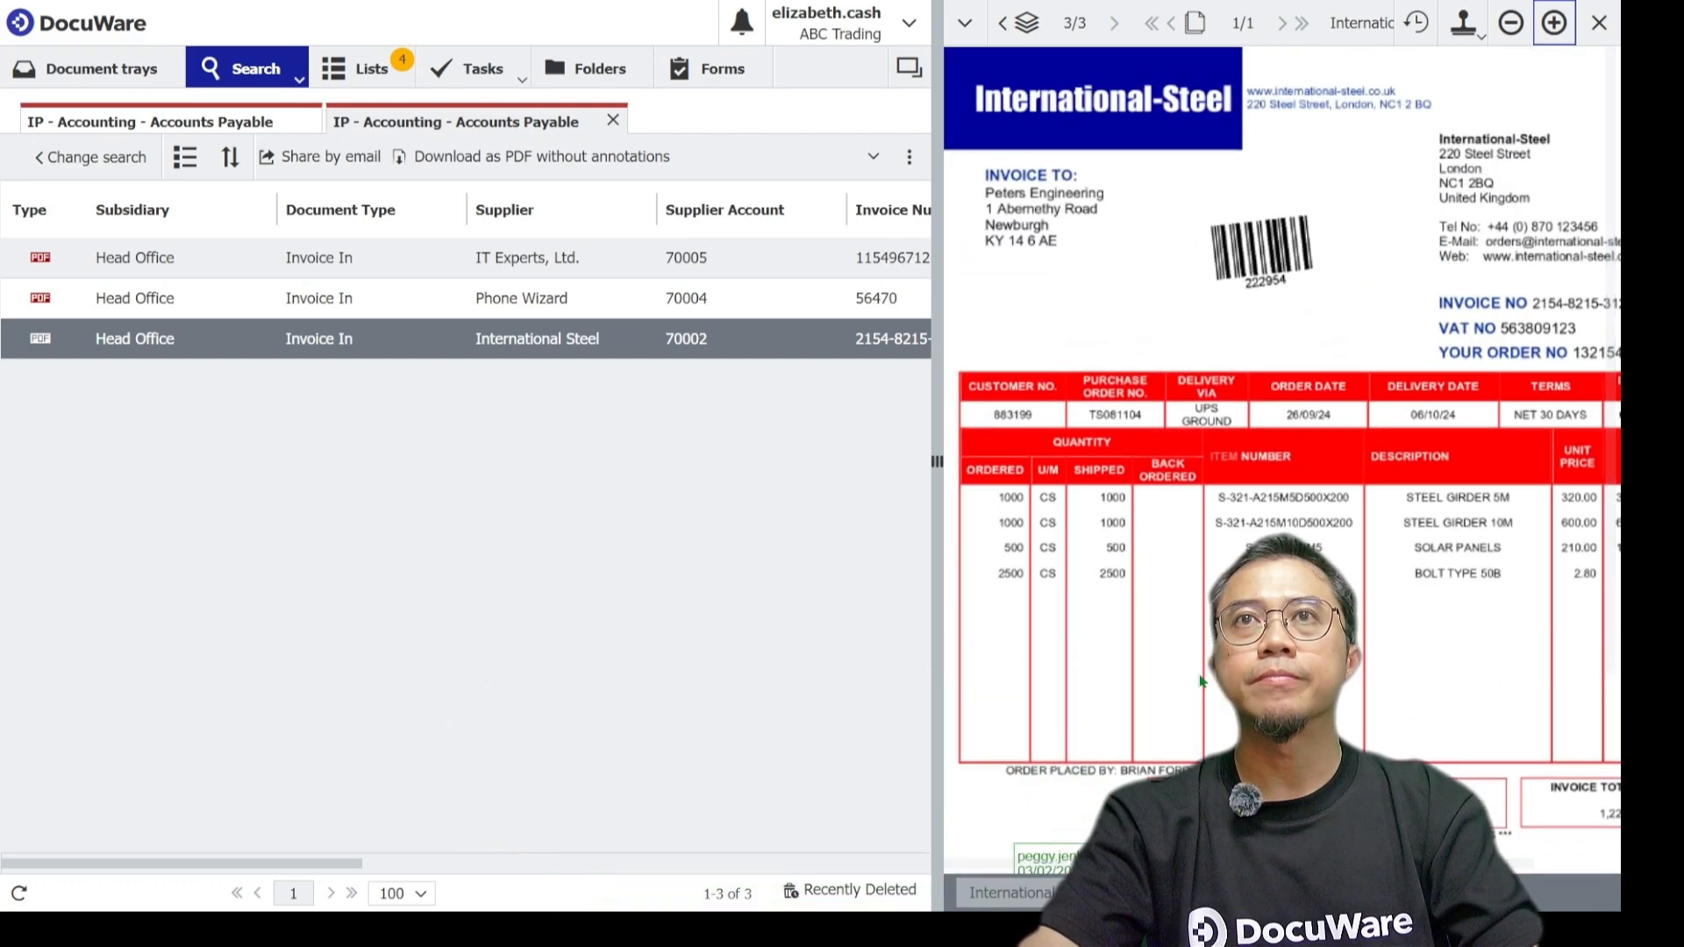